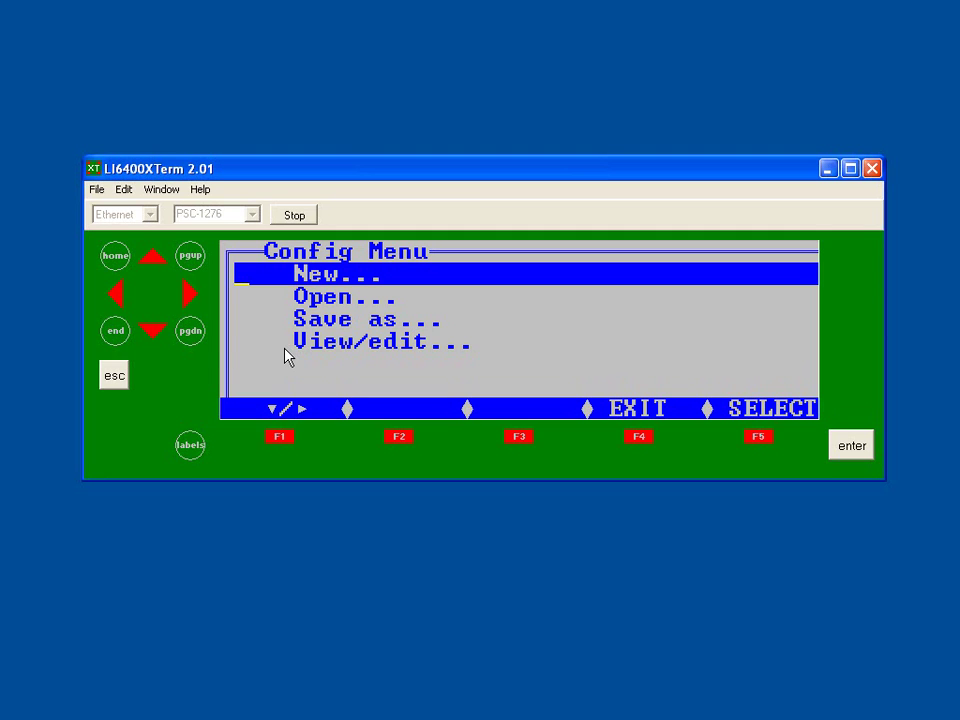
Open the current configuration for viewing and editing, and expand its light settings.
click(152, 331)
click(152, 331)
click(152, 331)
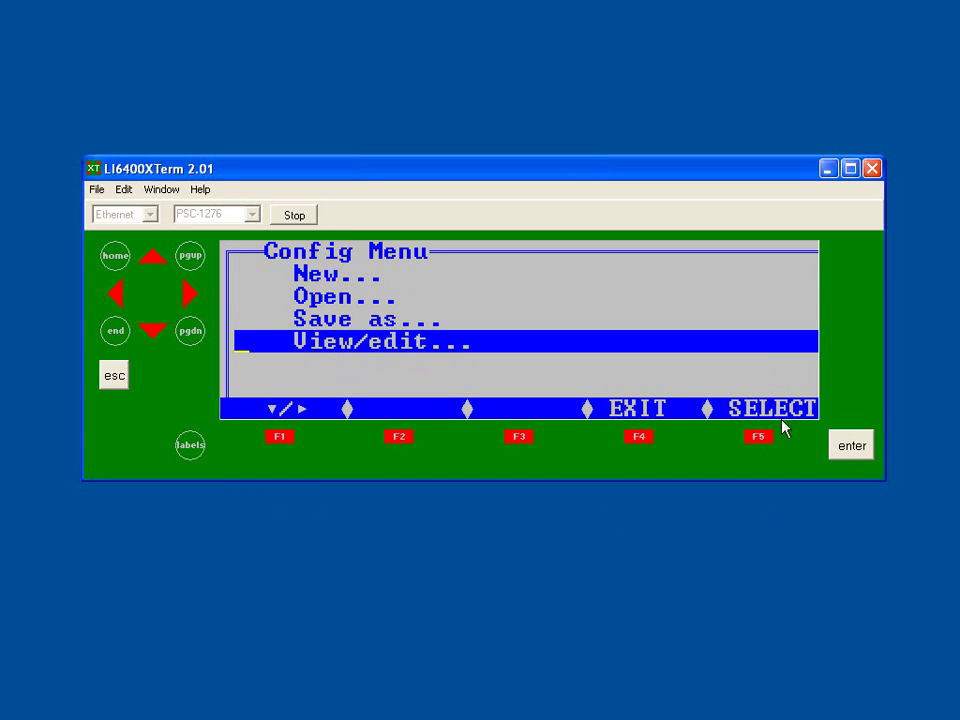
click(852, 447)
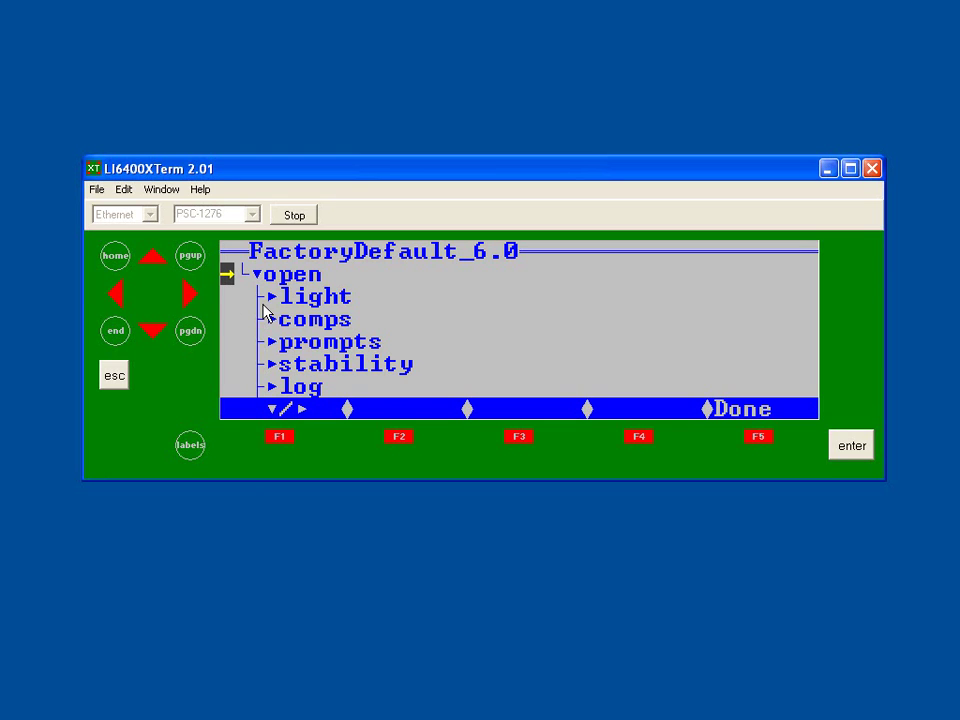
click(153, 330)
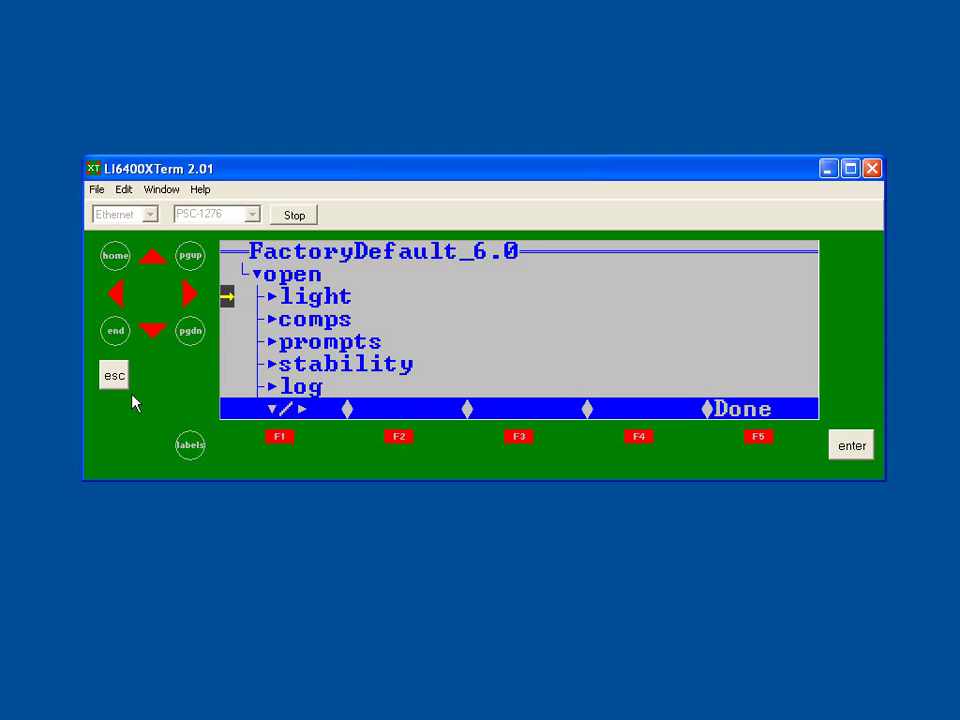
click(279, 437)
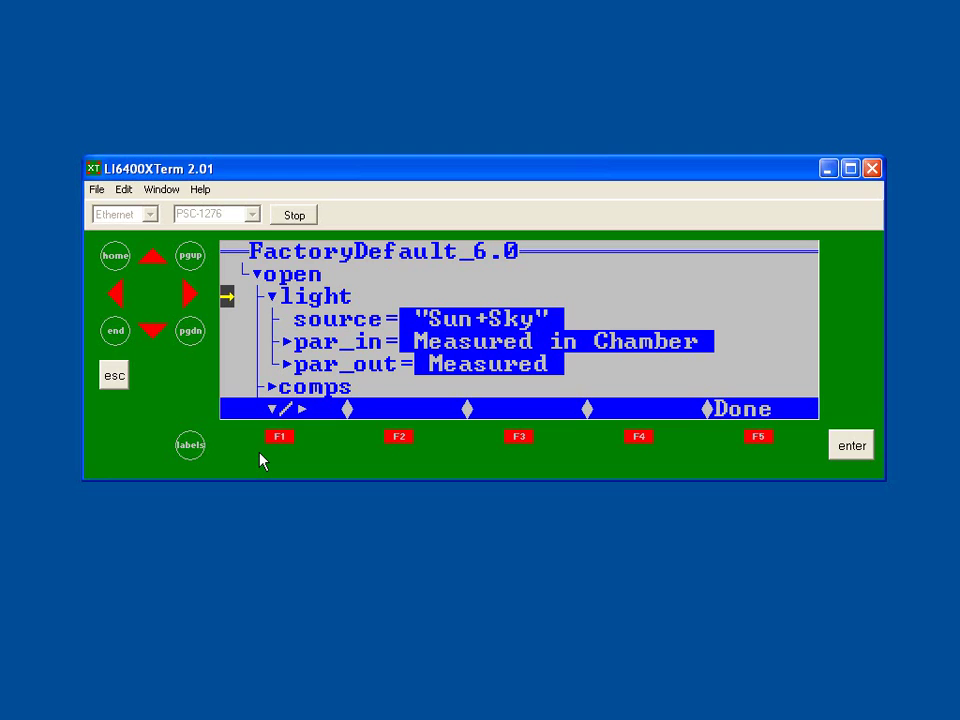
Set the light source to "6400-02 LED Source" and choose SI-2262 as the LED source.
click(160, 333)
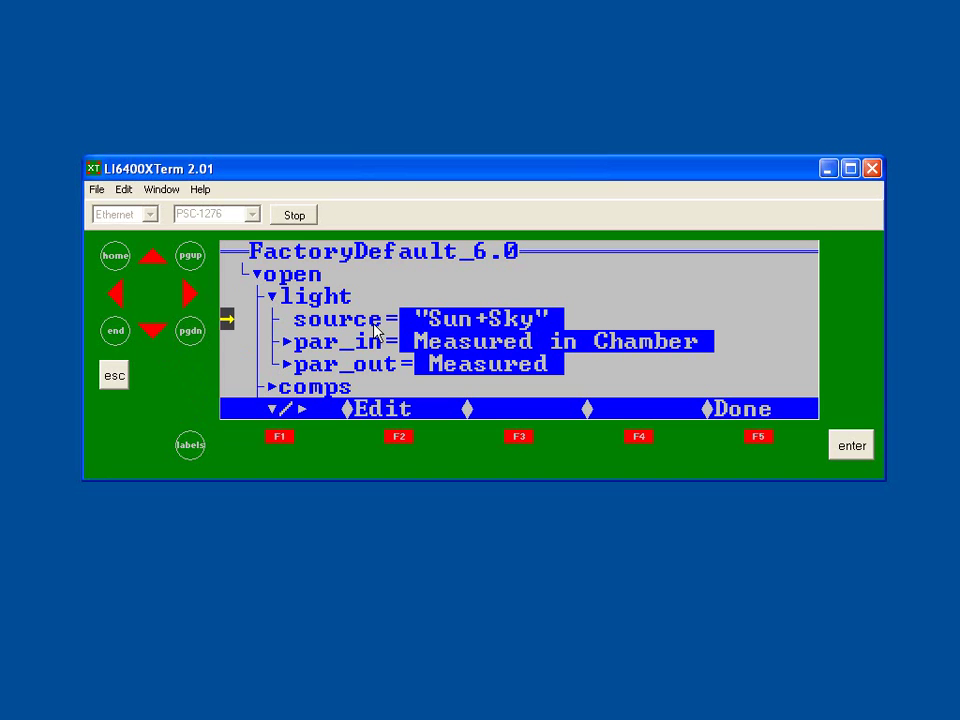
click(399, 443)
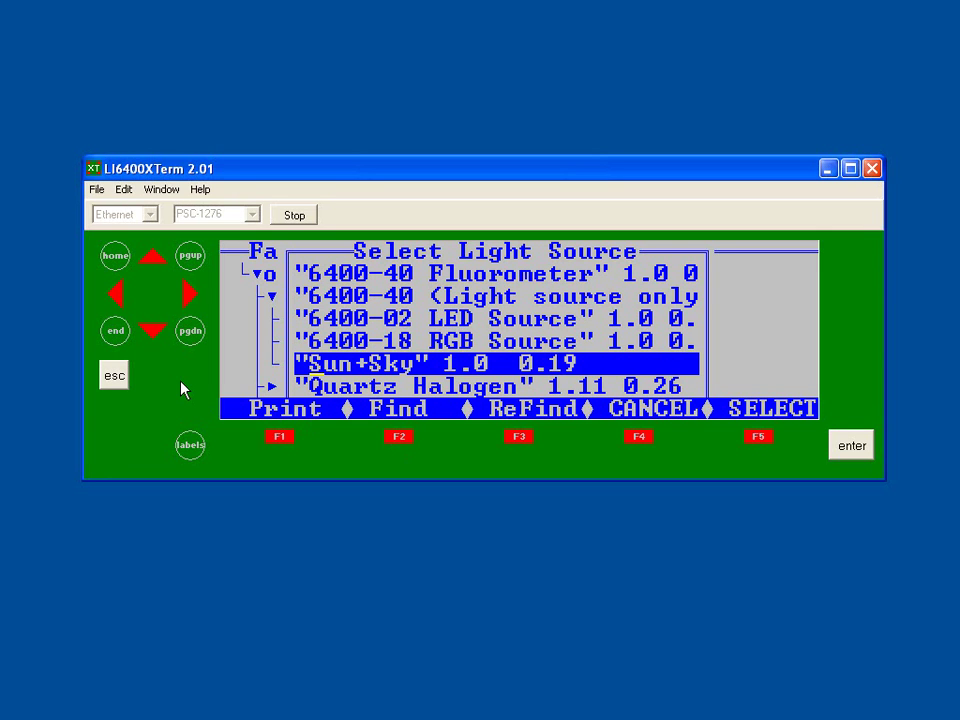
click(152, 258)
click(152, 258)
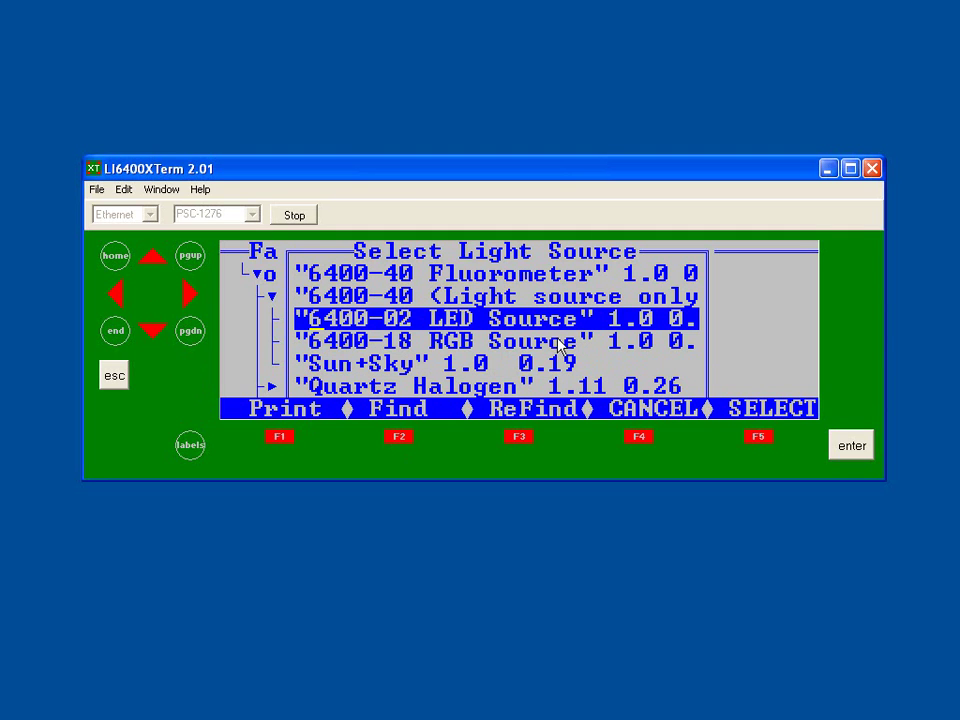
click(852, 448)
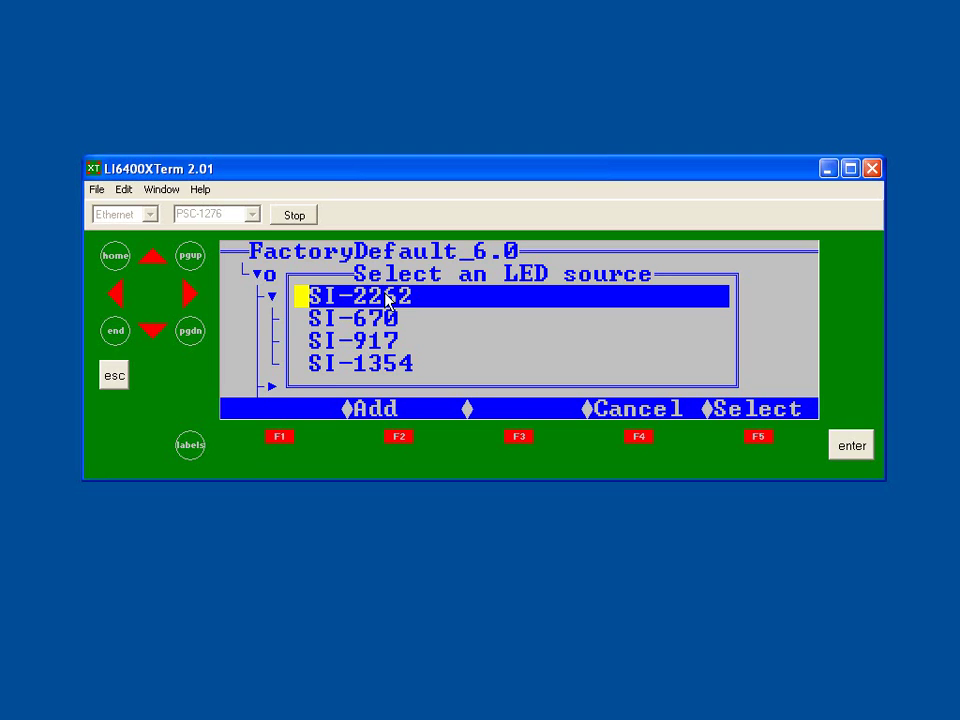
click(852, 446)
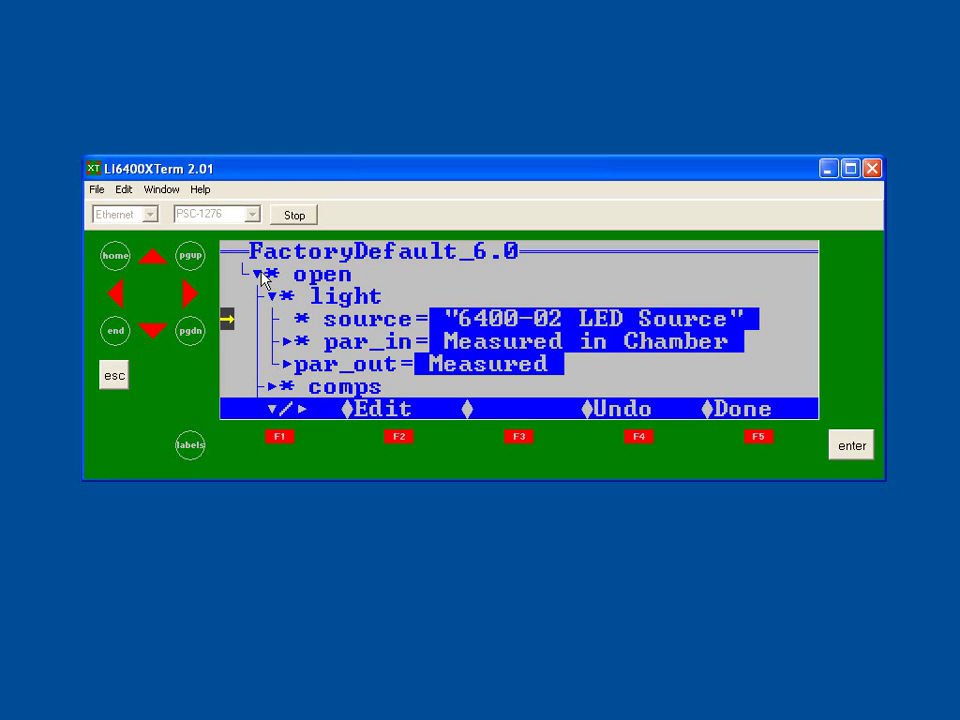
Collapse the light settings, expand the prompts settings and switch onlog to on.
click(152, 257)
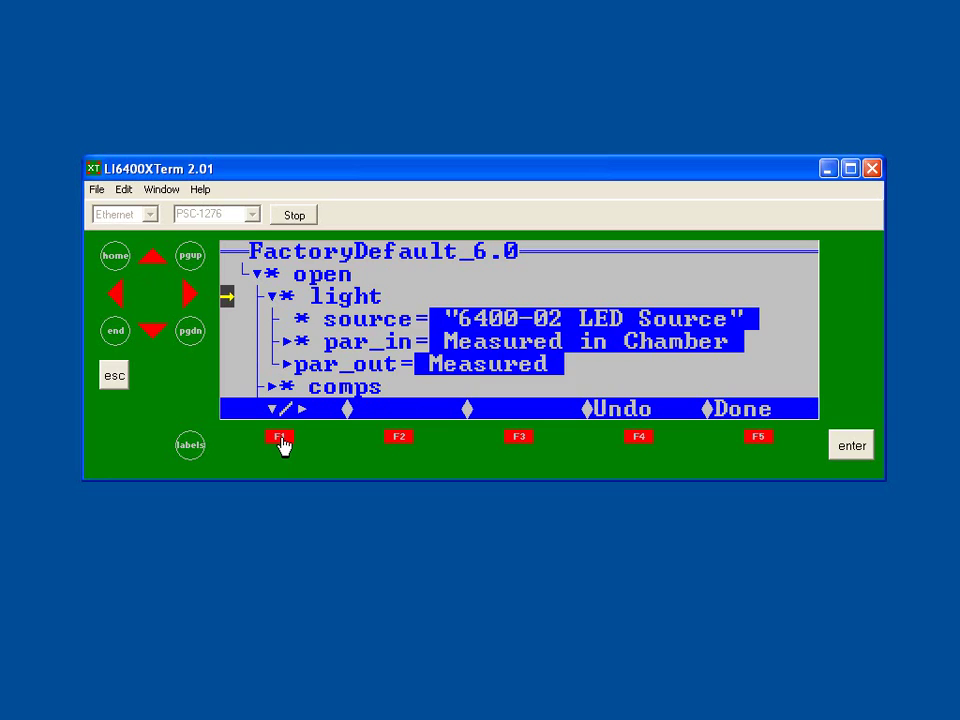
click(281, 438)
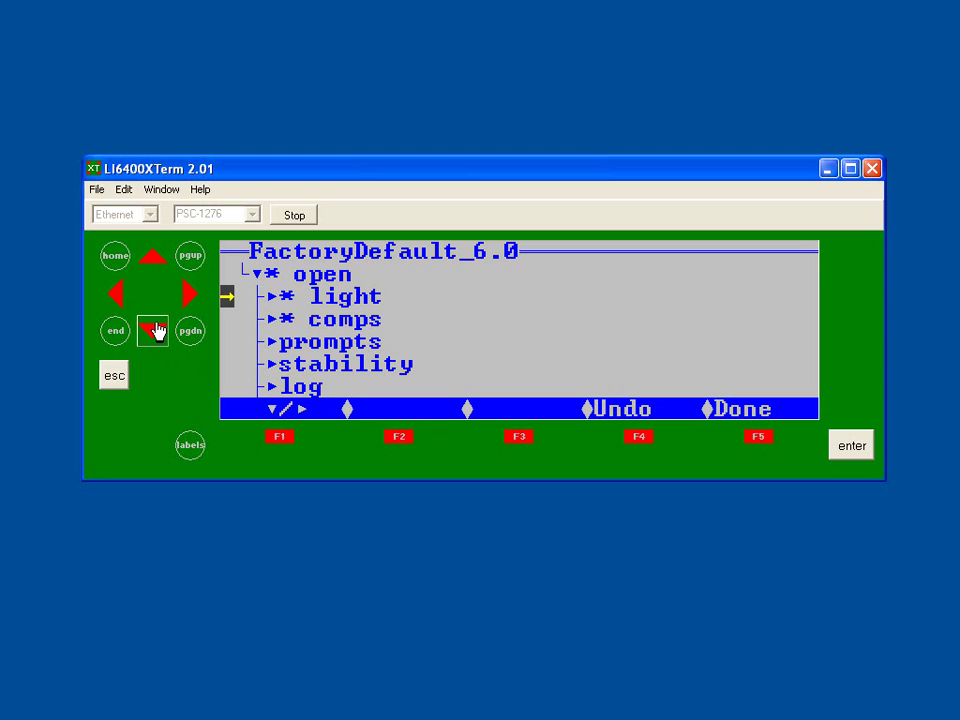
click(155, 330)
click(155, 330)
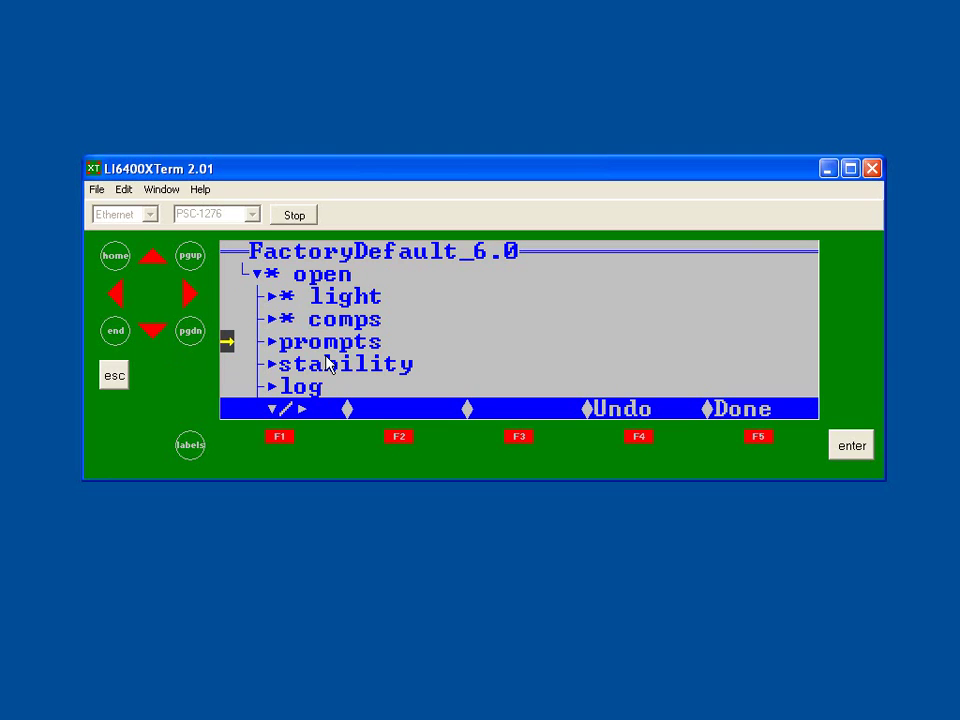
click(278, 440)
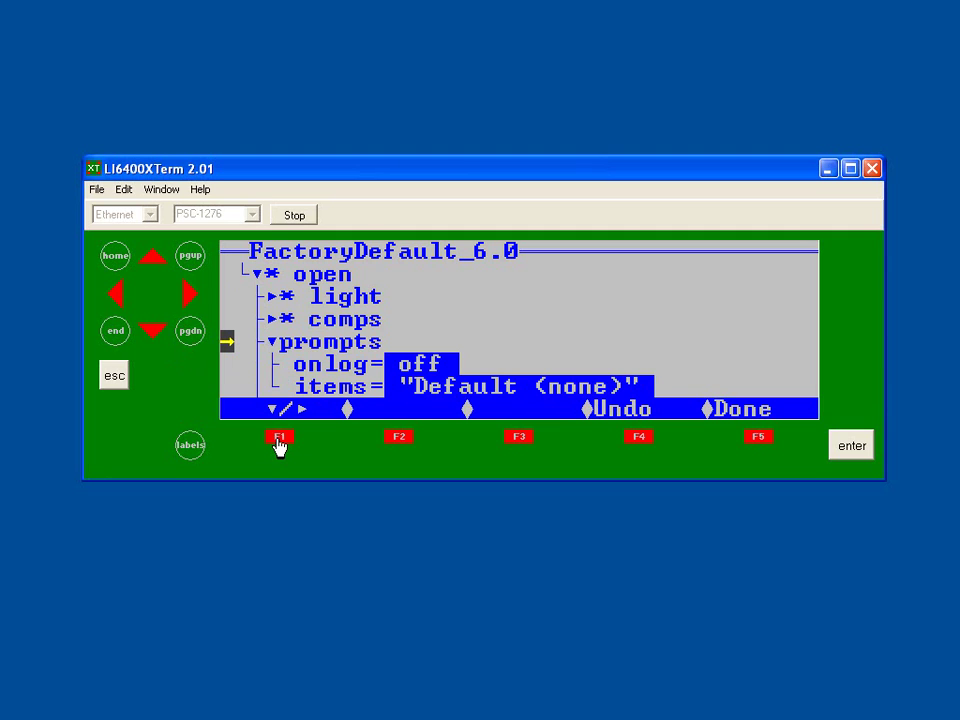
click(153, 331)
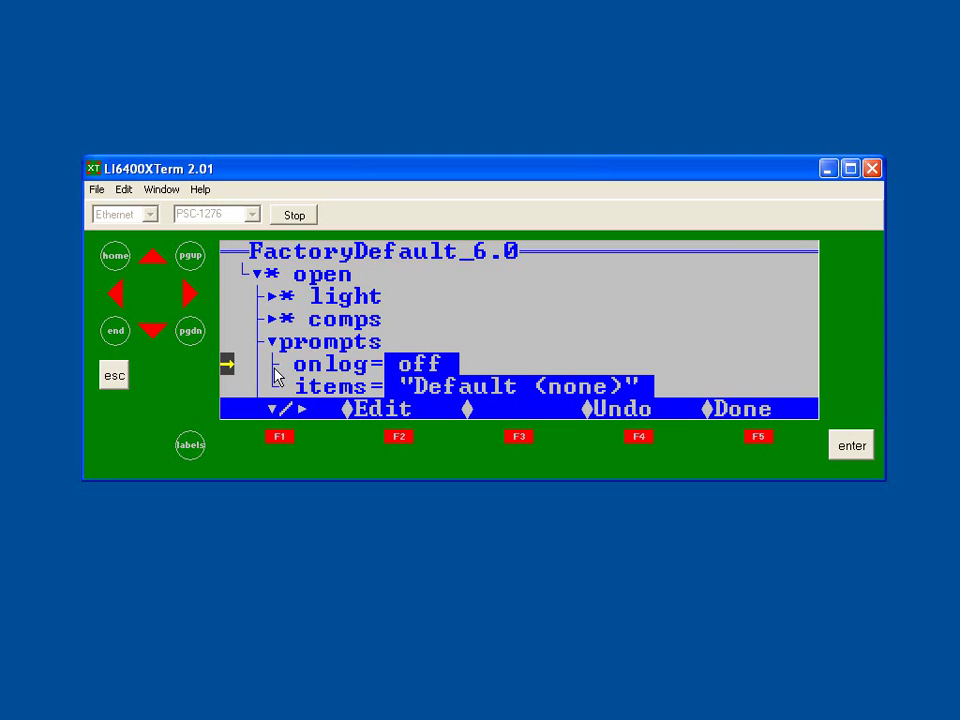
click(399, 440)
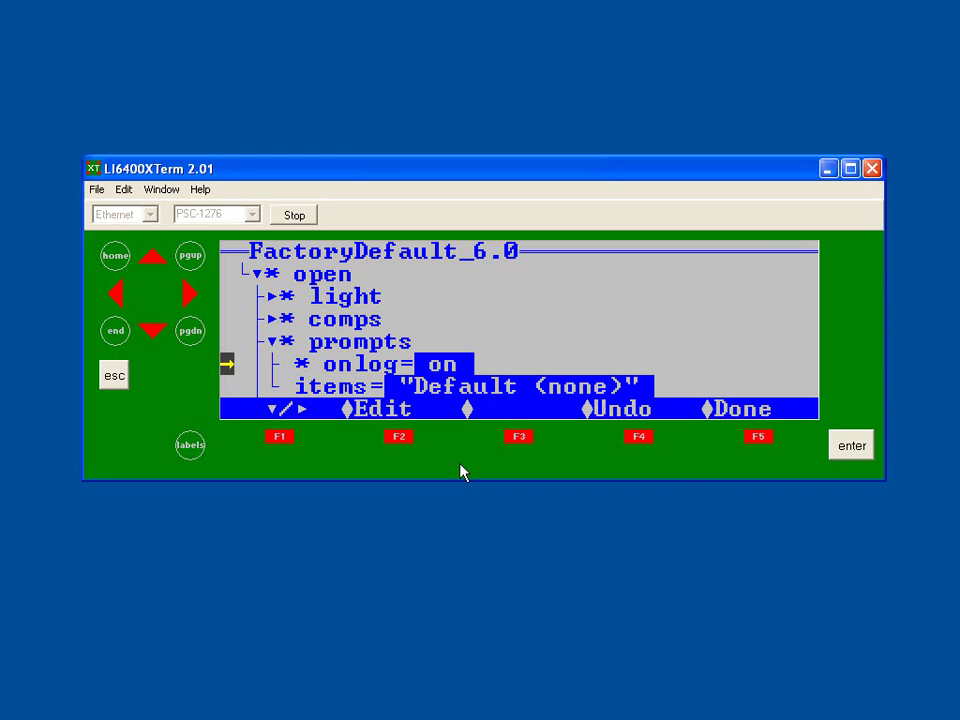
Edit the prompt items and insert the user-defined item -101 aux1 into the user prompts list.
click(153, 331)
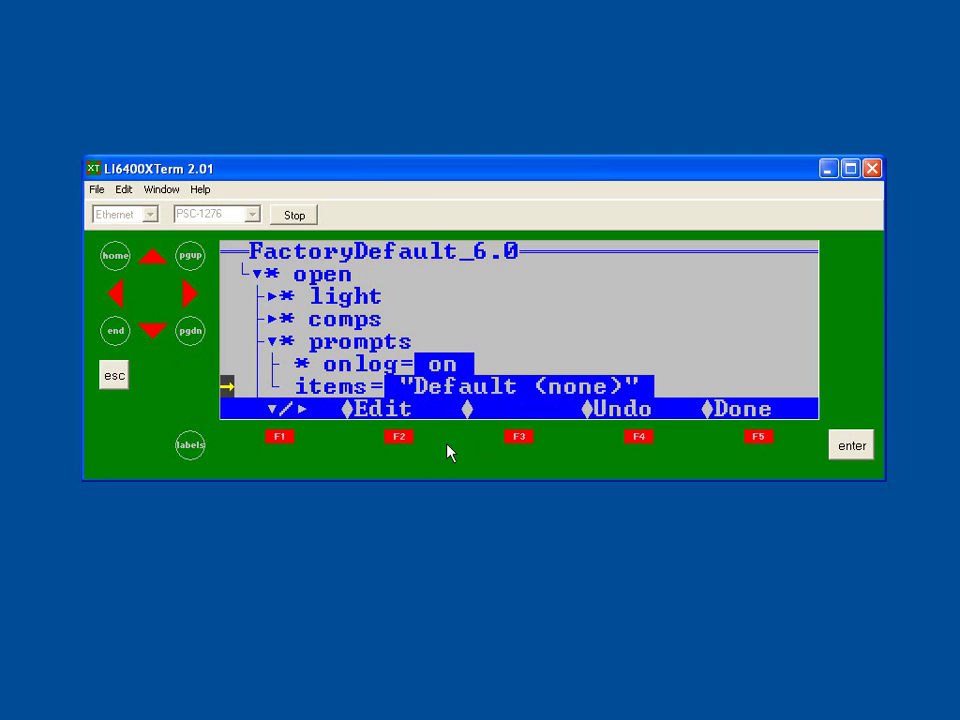
click(397, 440)
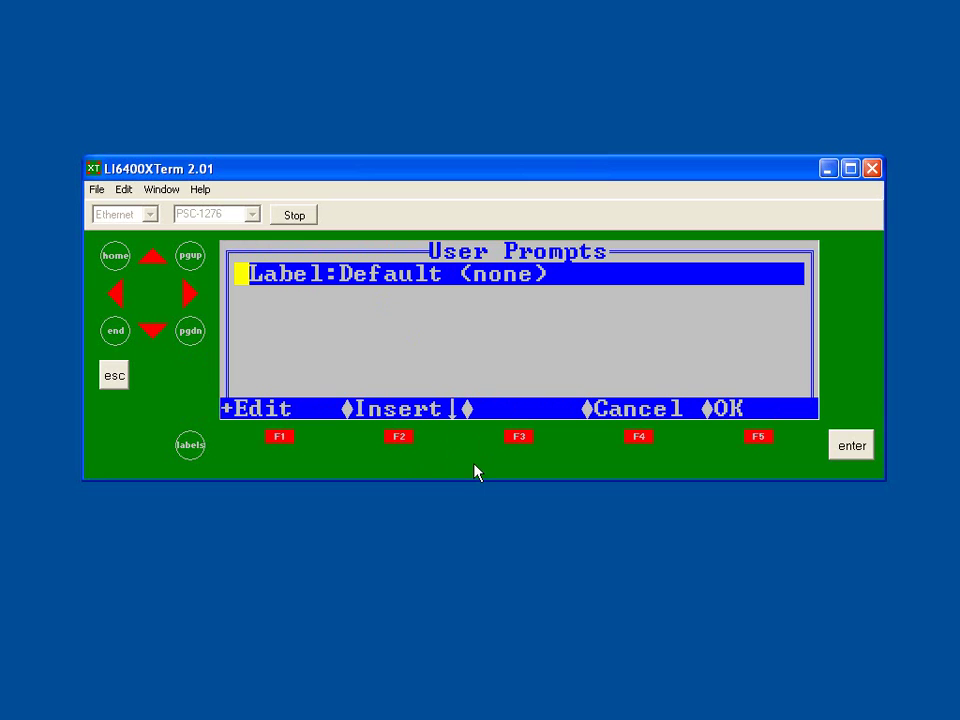
click(395, 440)
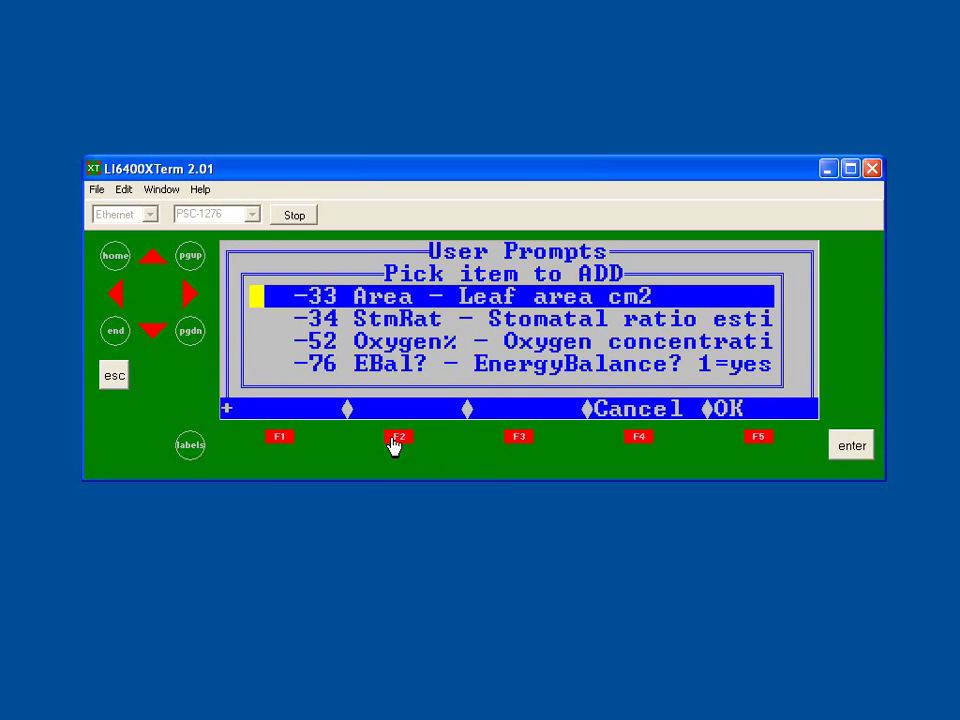
click(166, 340)
click(166, 340)
click(166, 340)
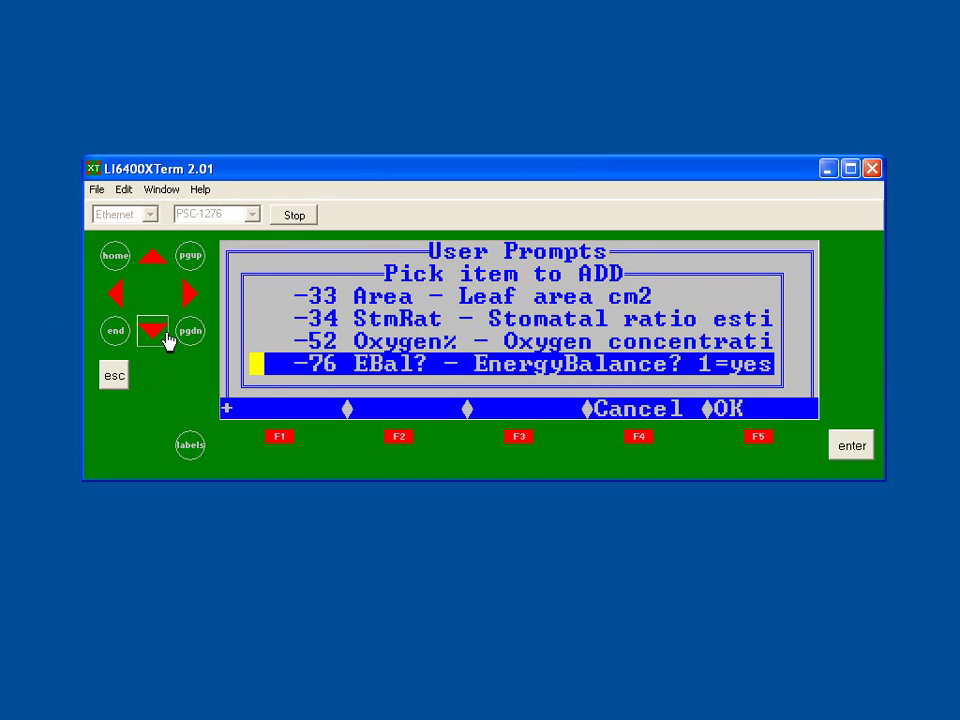
click(166, 340)
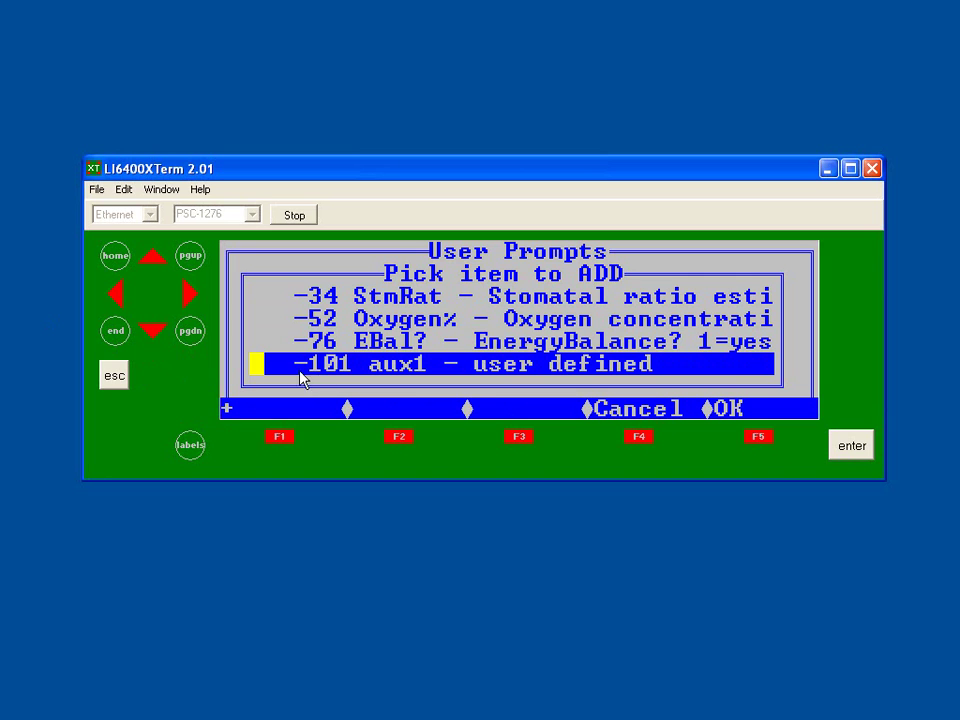
click(849, 445)
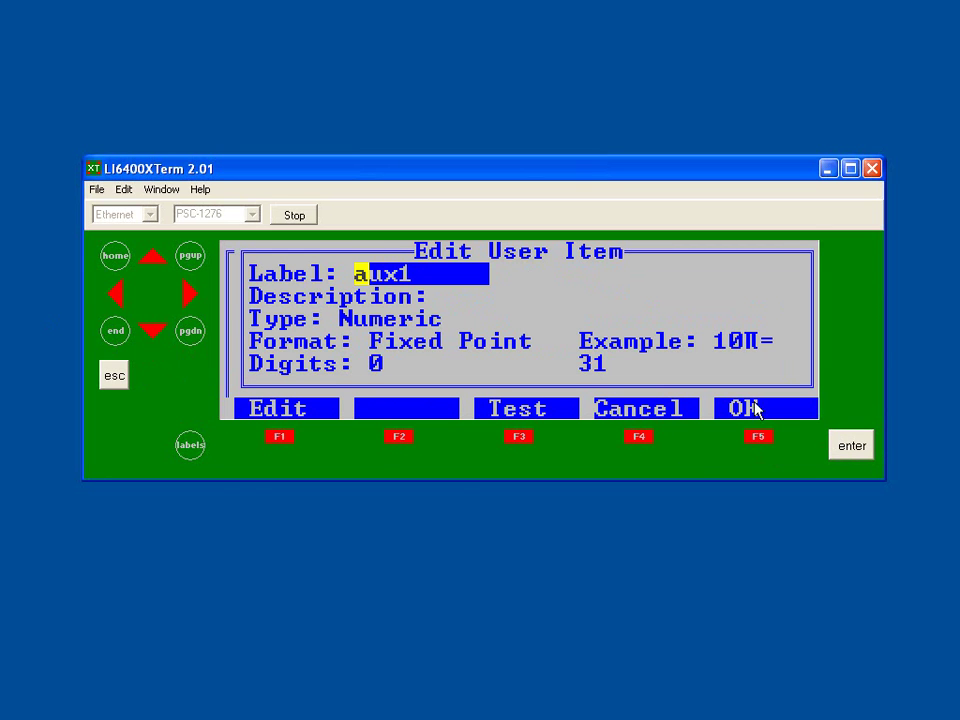
Replace the aux1 item's label with "Transect#".
click(281, 437)
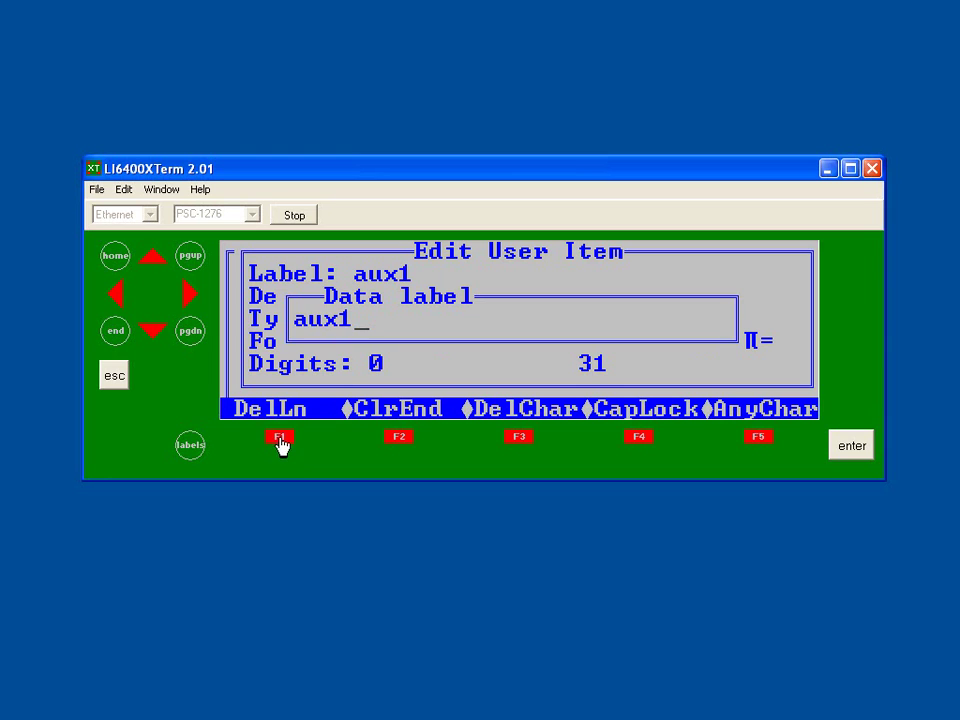
click(280, 437)
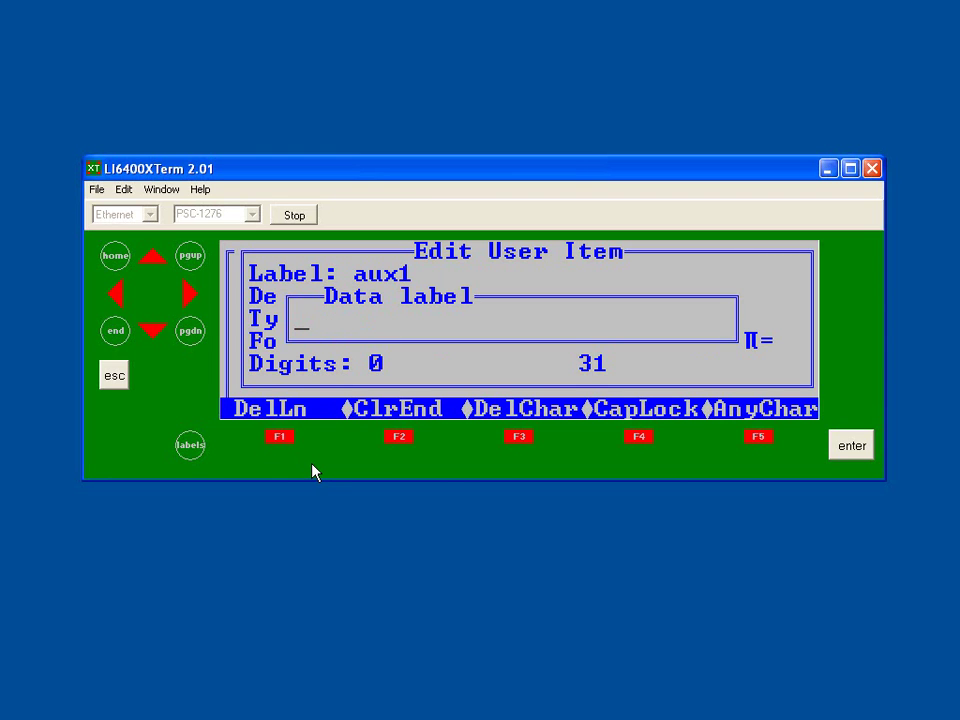
text(Transec)
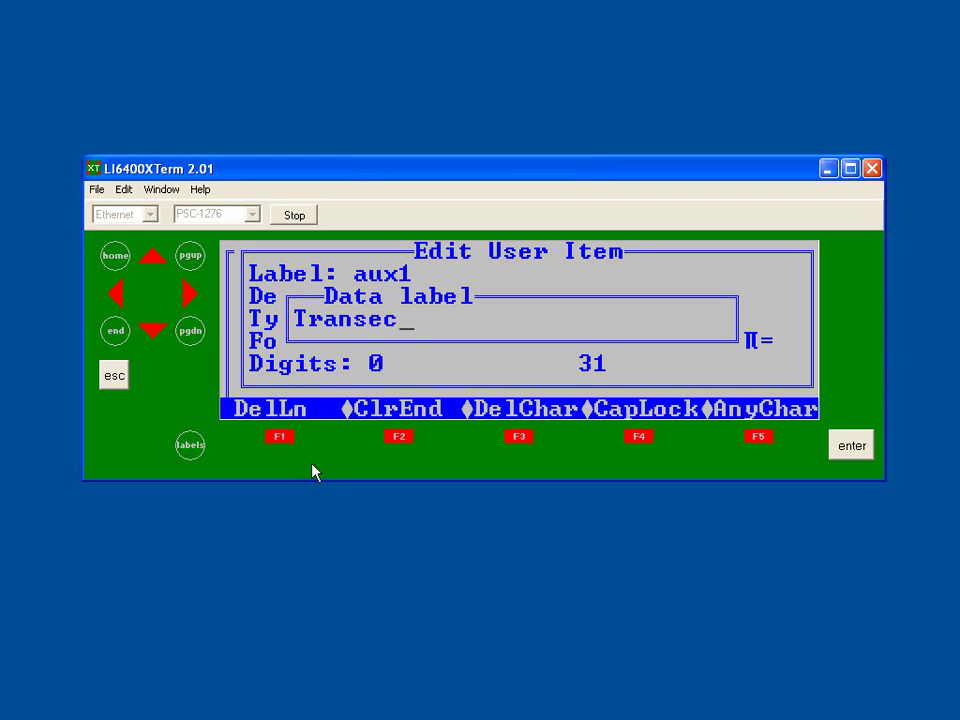
text(t#)
key(Return)
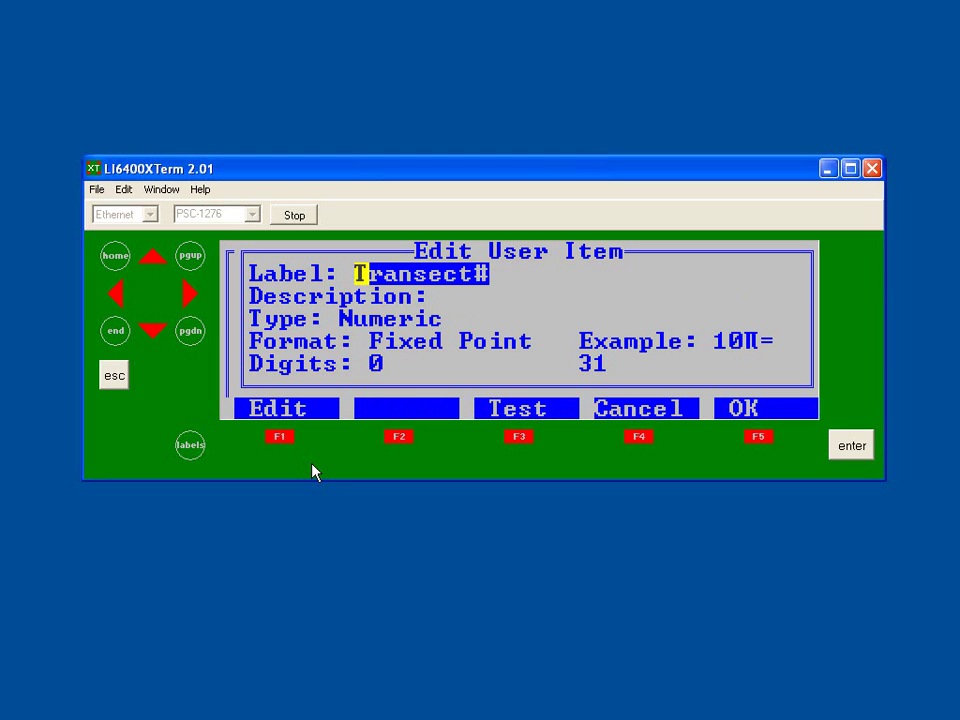
Enter "Transect #" as the description of the Transect# item.
key(Down)
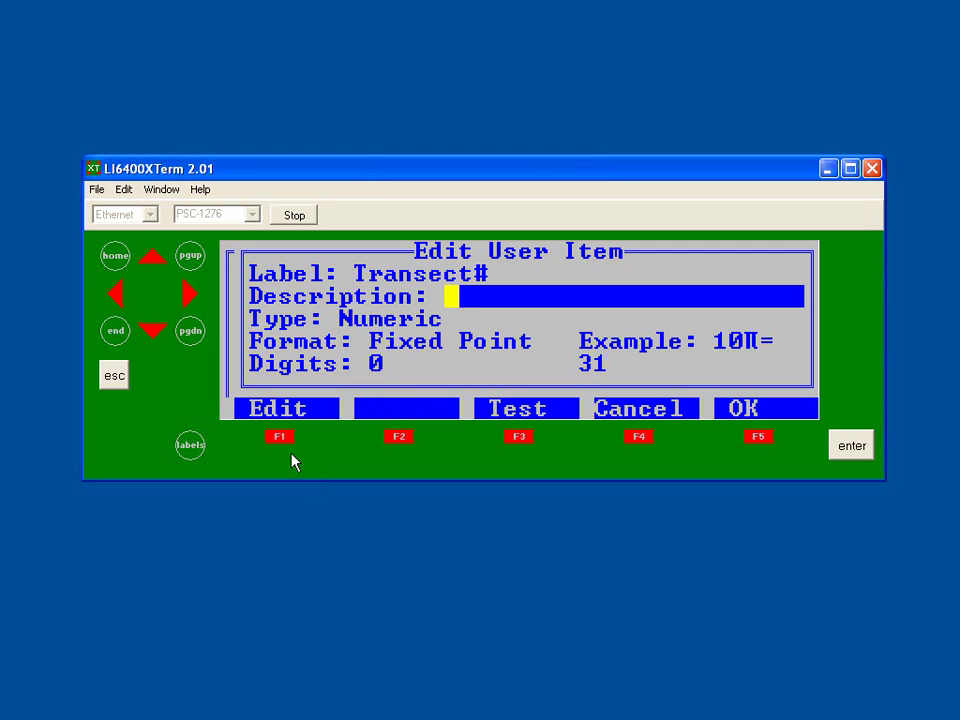
click(278, 438)
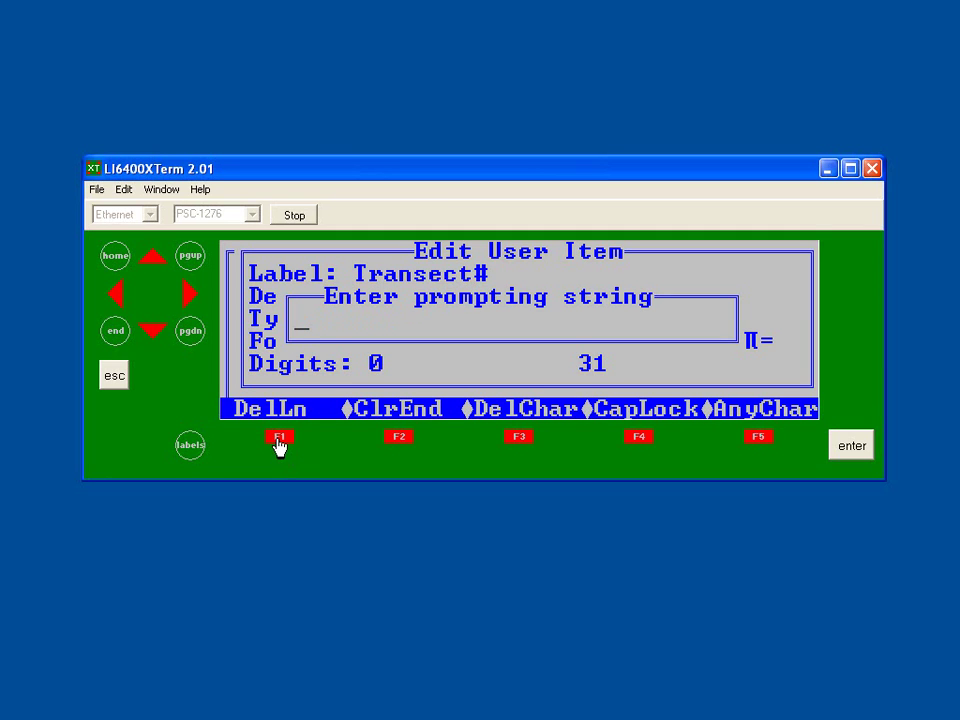
text(Transec)
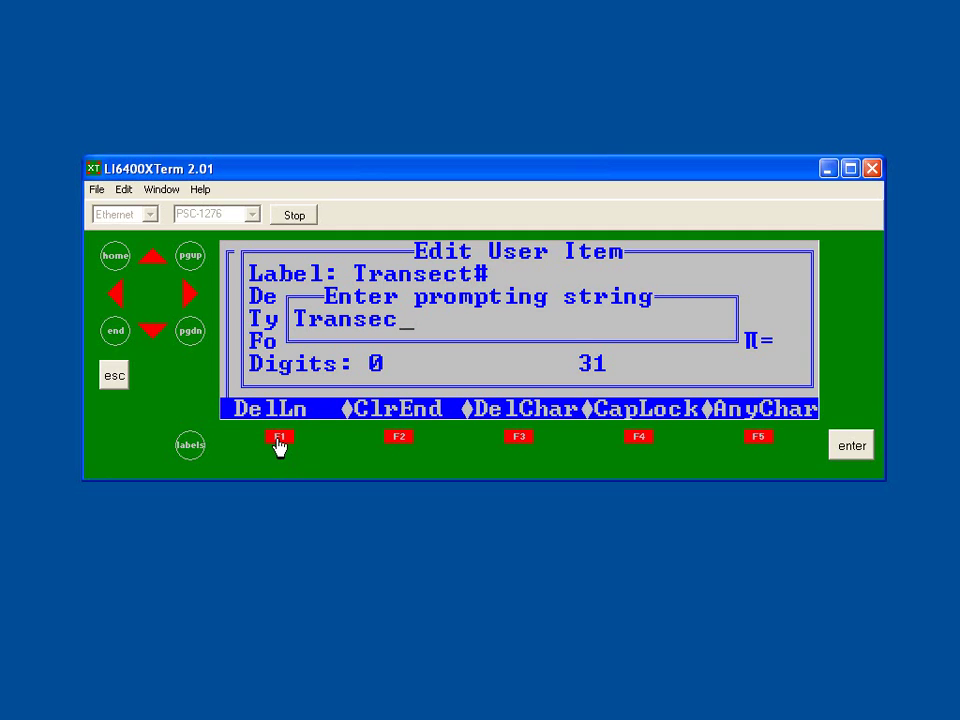
text(t)
text(#)
key(Return)
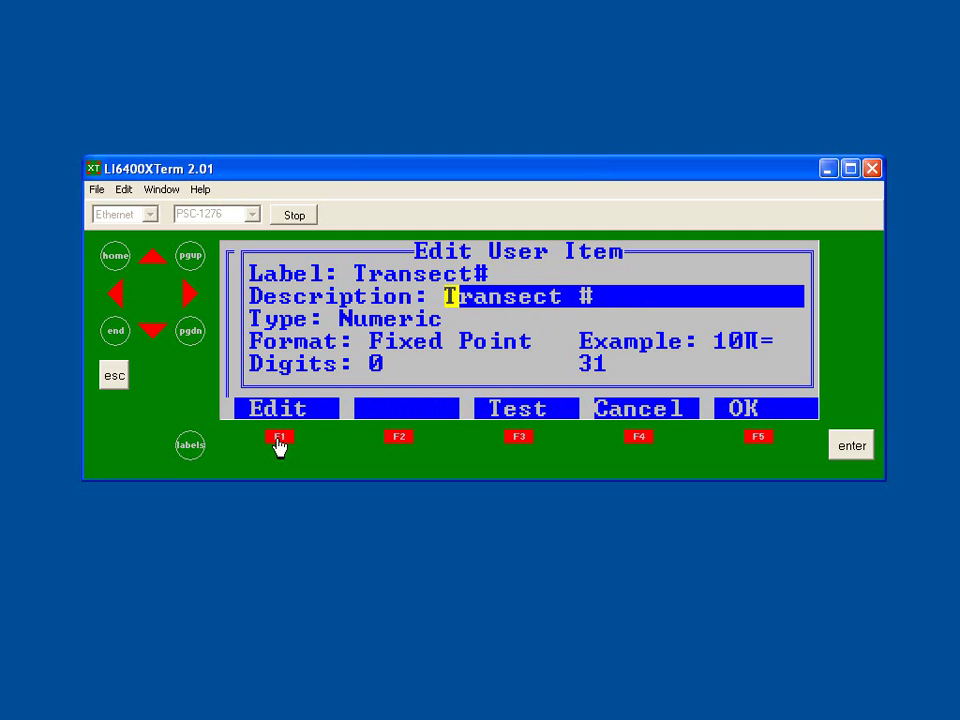
Switch the Transect# item's type to String and back to Numeric.
click(153, 335)
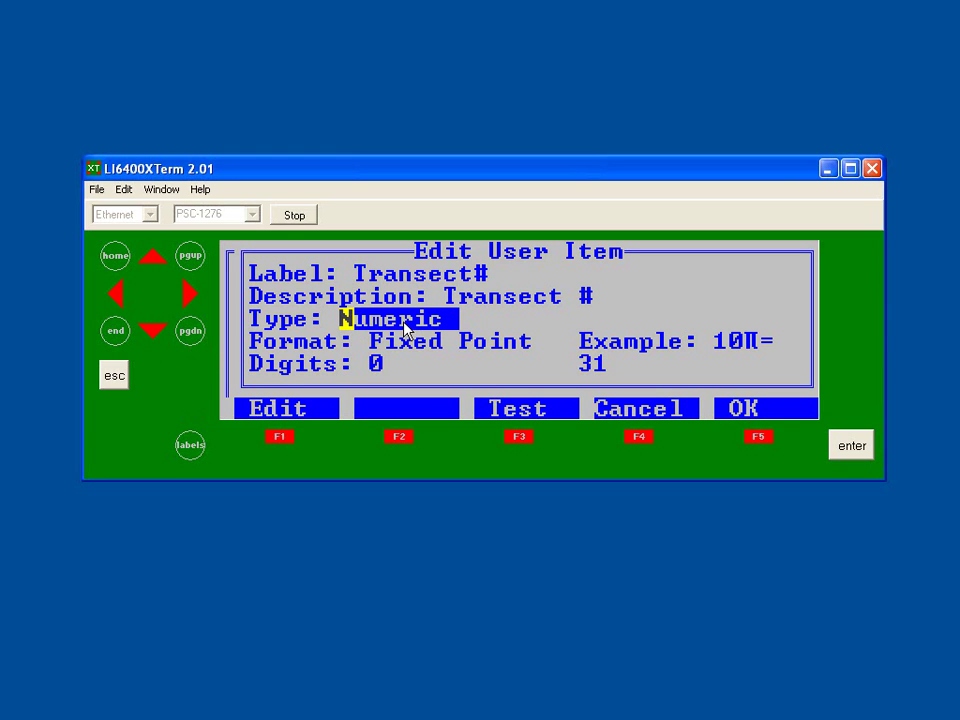
click(280, 438)
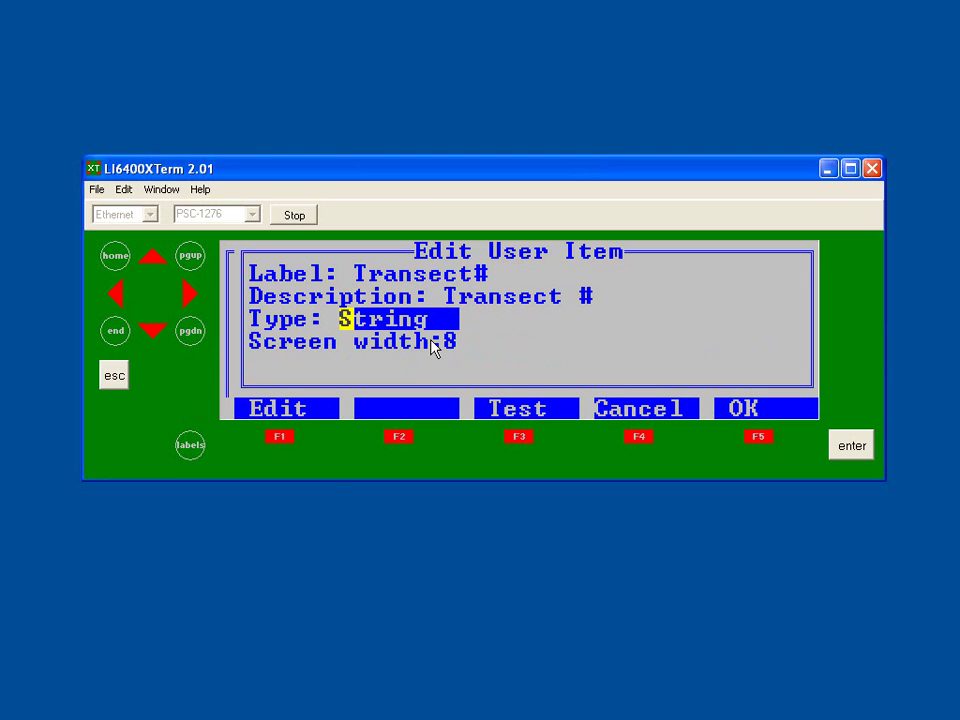
click(281, 439)
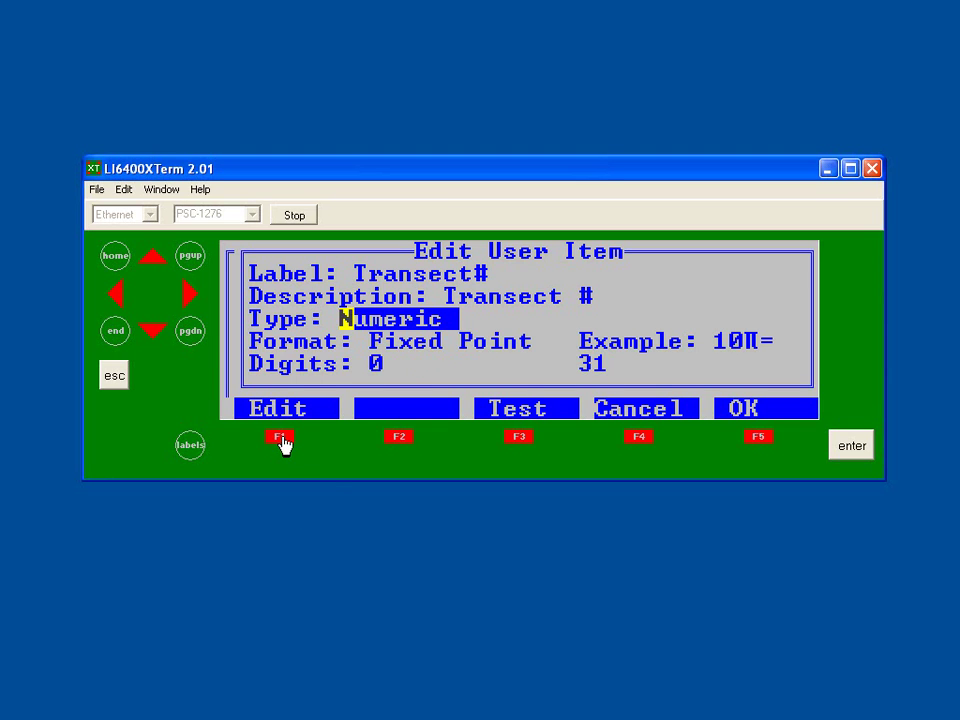
Test the Transect# prompt with the value 45 and close the on-screen preview.
click(517, 440)
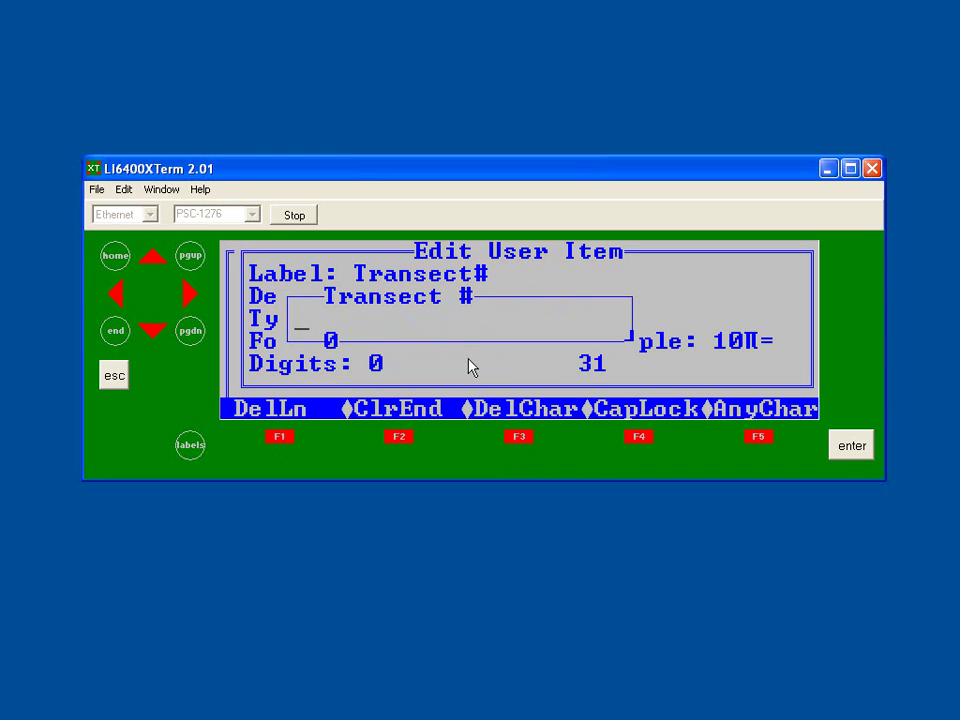
text(45)
key(Return)
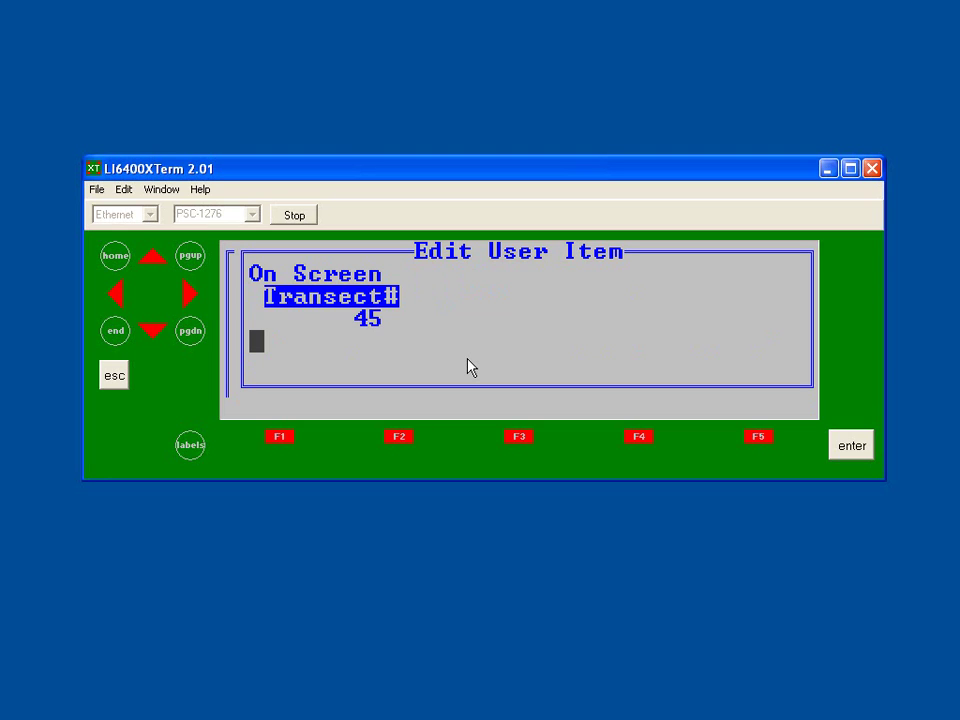
click(115, 378)
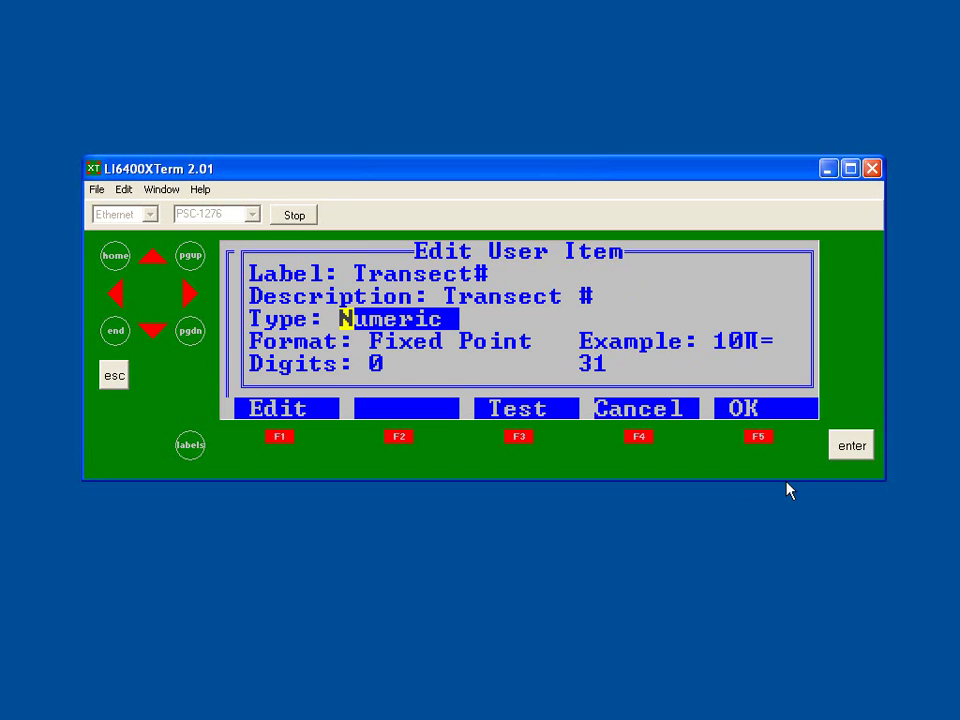
Accept the Transect# item and add the user-defined item aux2 (-102) to the user prompts below it.
click(758, 440)
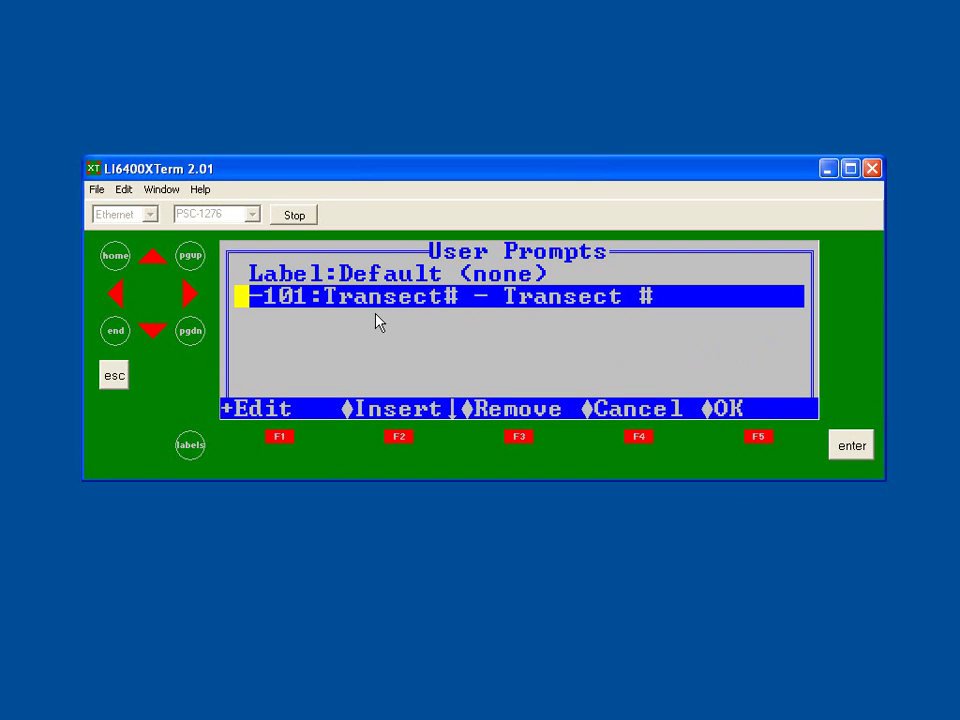
click(399, 440)
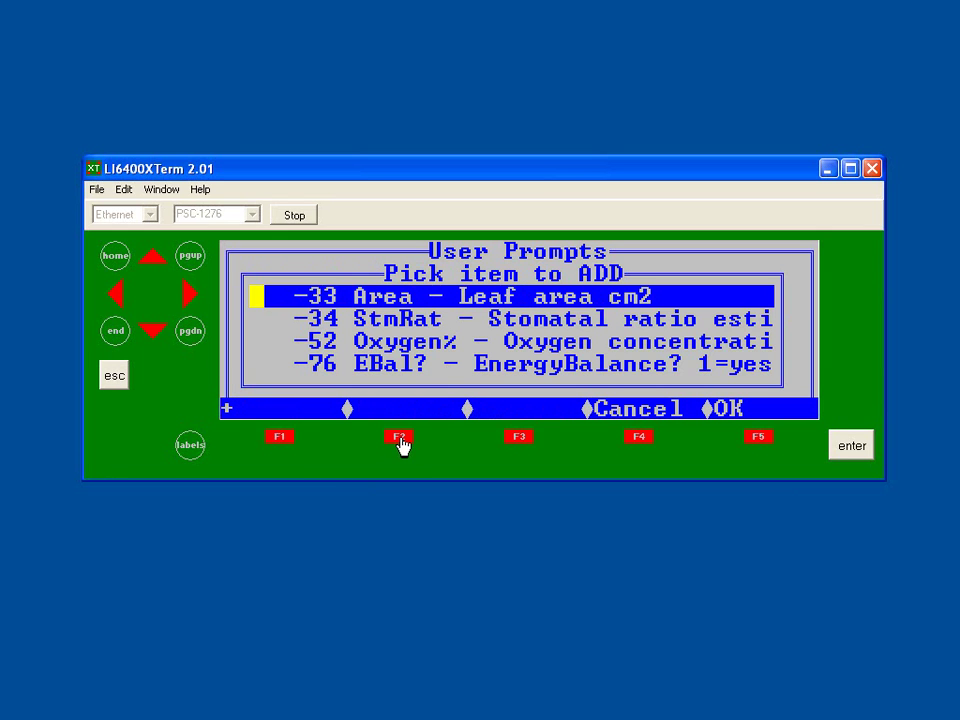
click(153, 333)
click(153, 333)
click(153, 333)
click(153, 333)
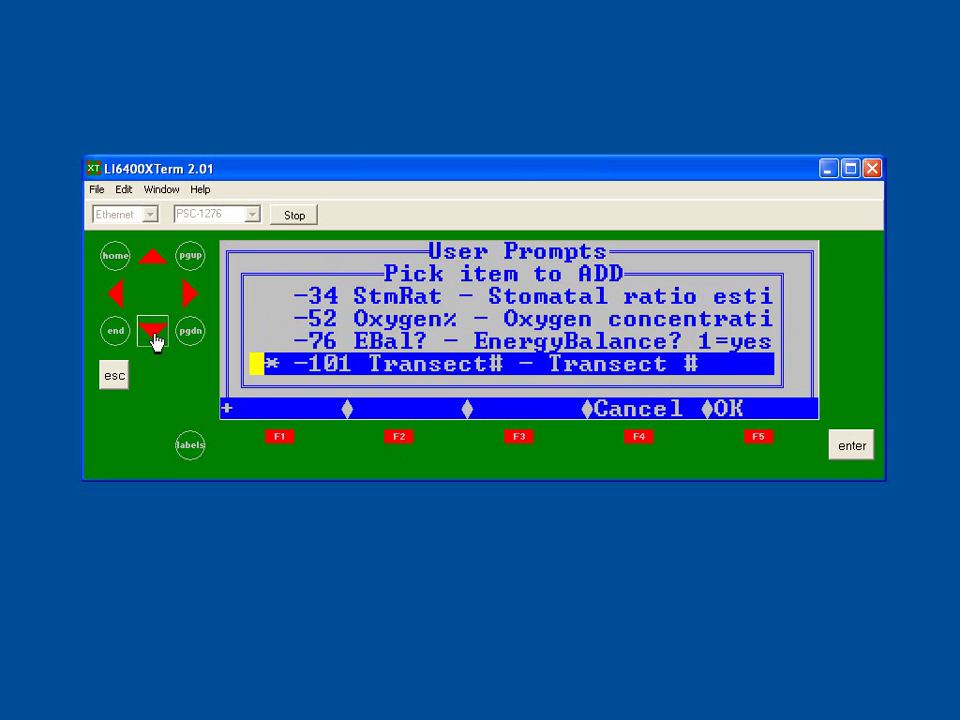
click(153, 333)
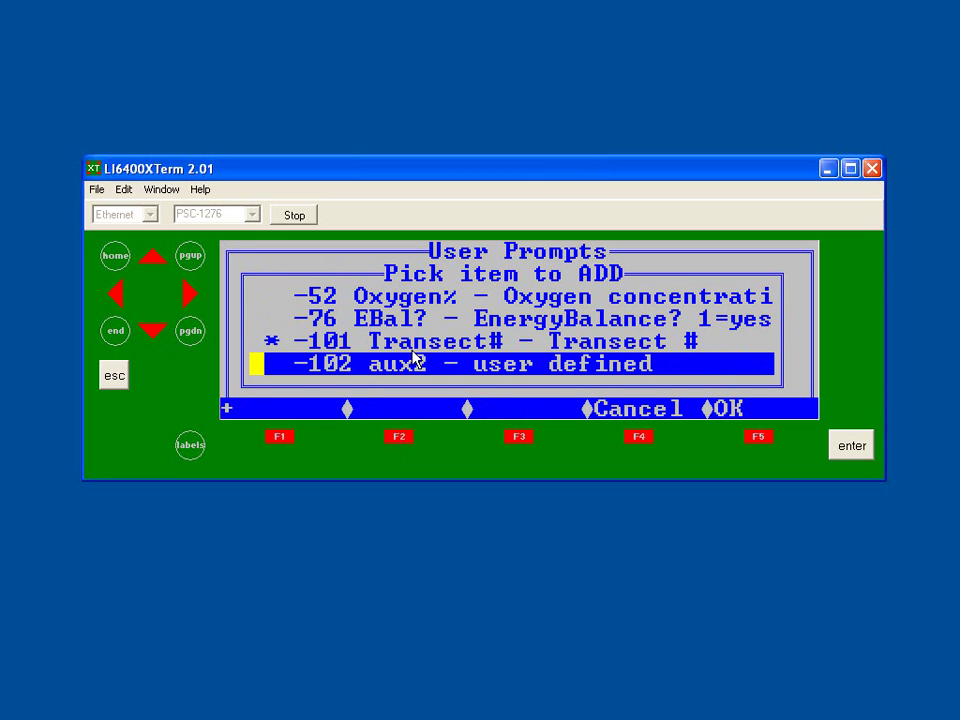
click(758, 440)
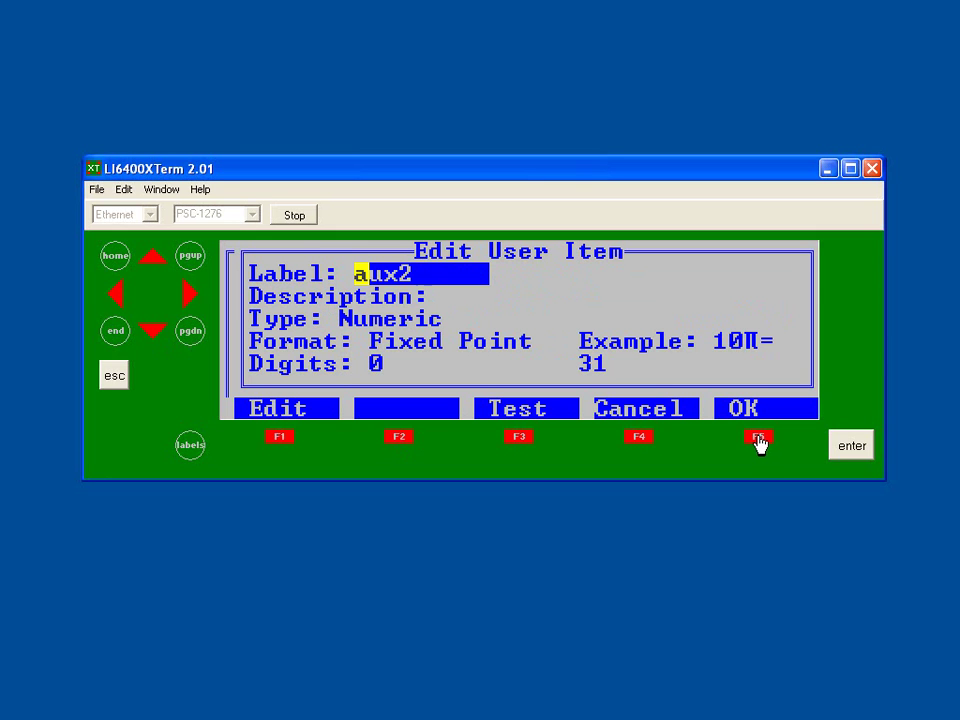
Replace the aux2 item's label with "Species".
click(281, 440)
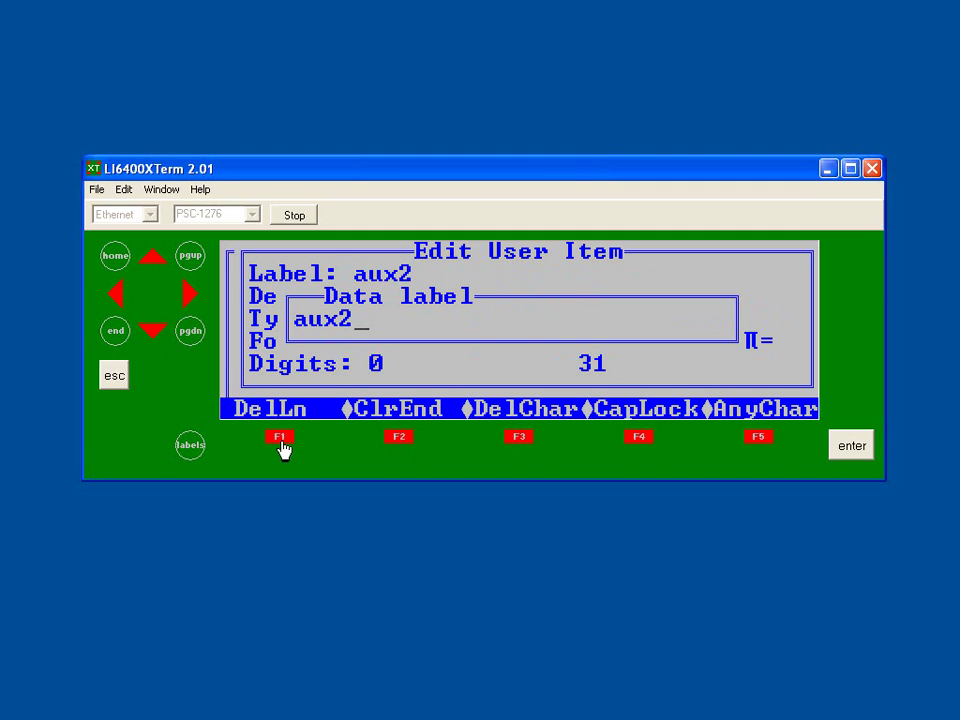
click(281, 440)
text(Spe)
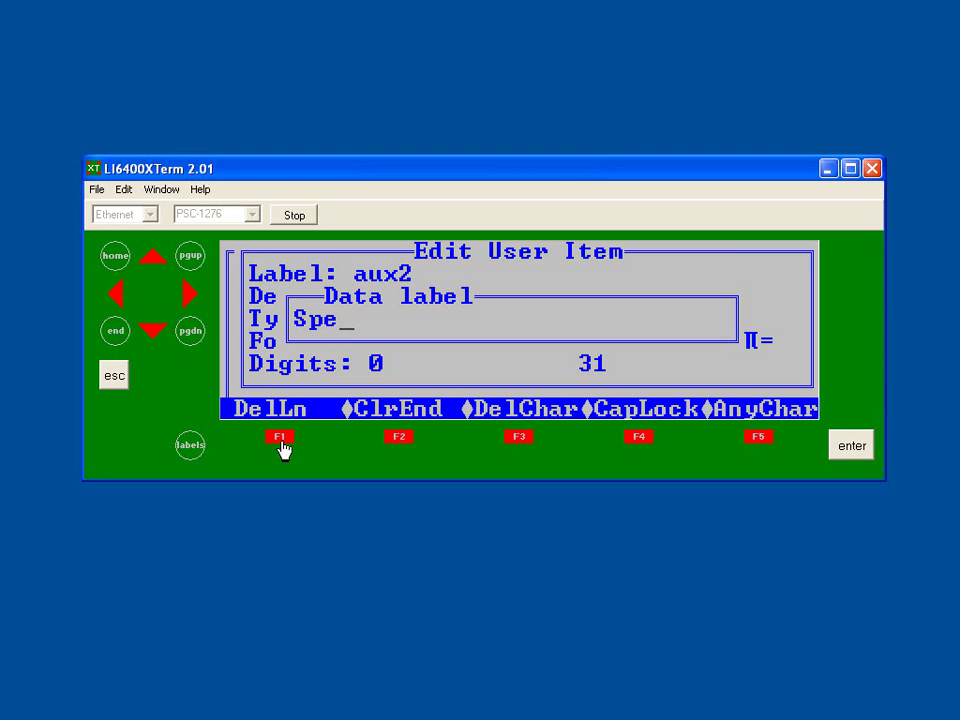
text(cies)
key(Return)
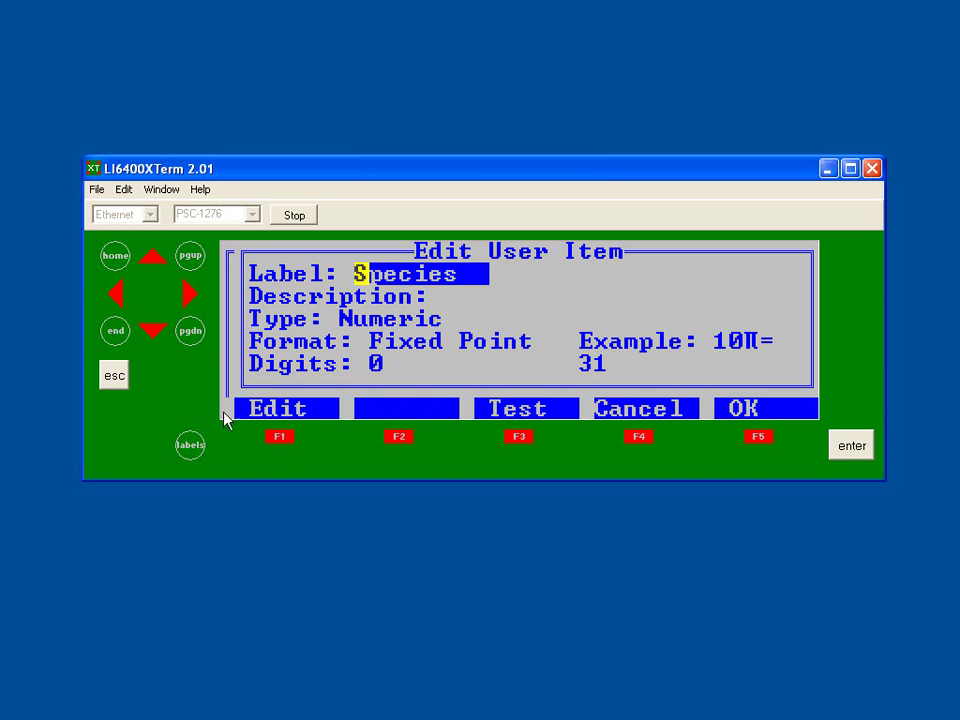
Set the Species item's type to String, leaving its description blank.
click(153, 330)
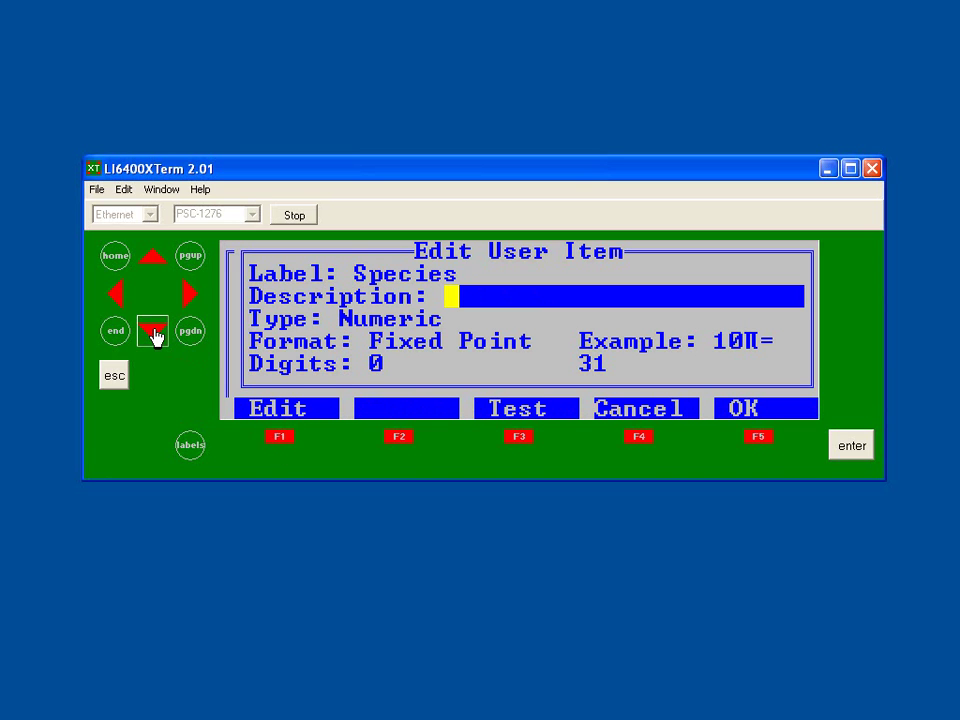
click(153, 330)
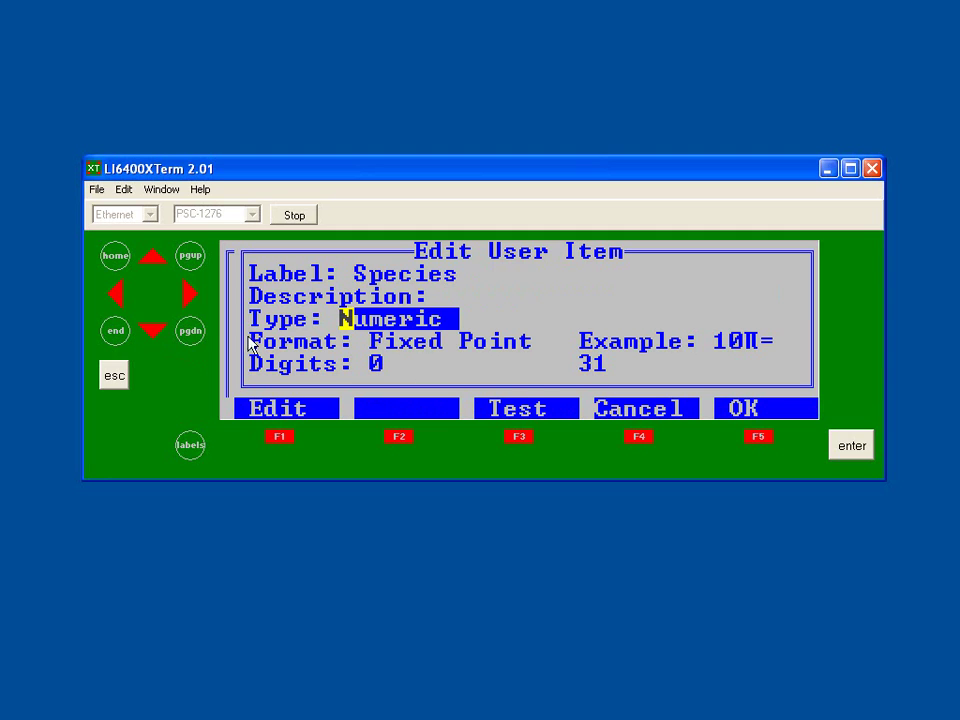
click(281, 440)
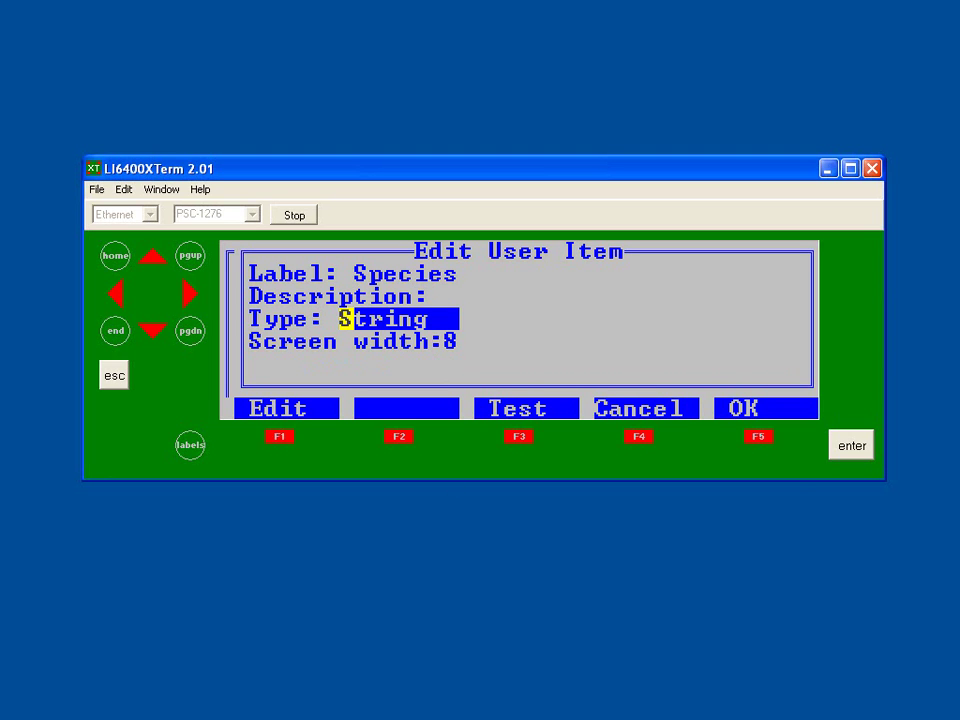
Test the Species prompt with the entry "Aspen", close the preview and accept the item.
click(518, 438)
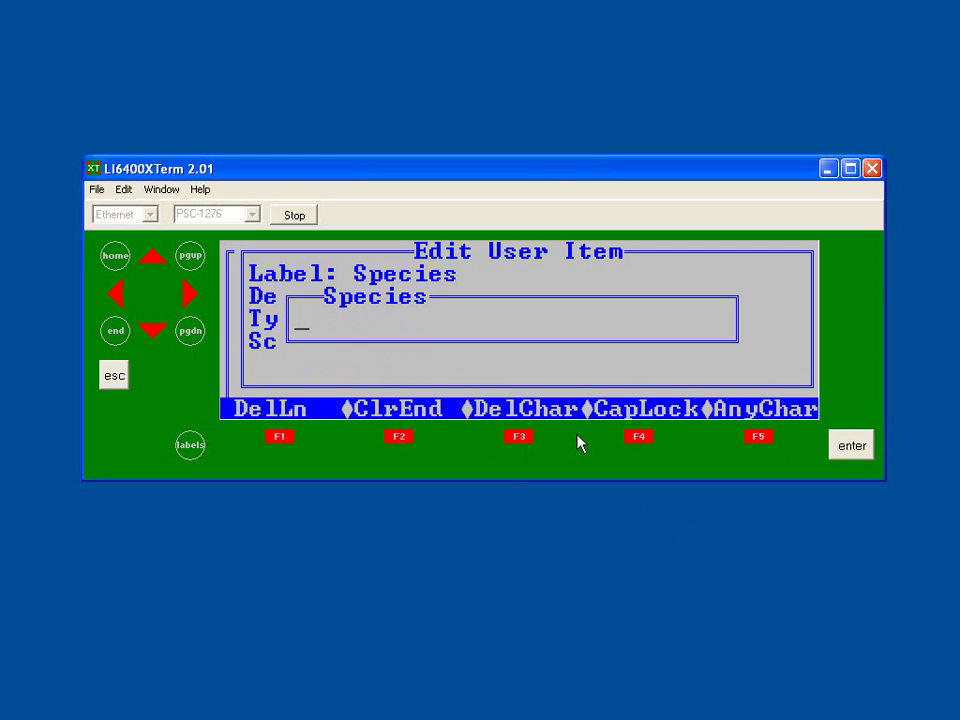
text(Aspen)
key(Return)
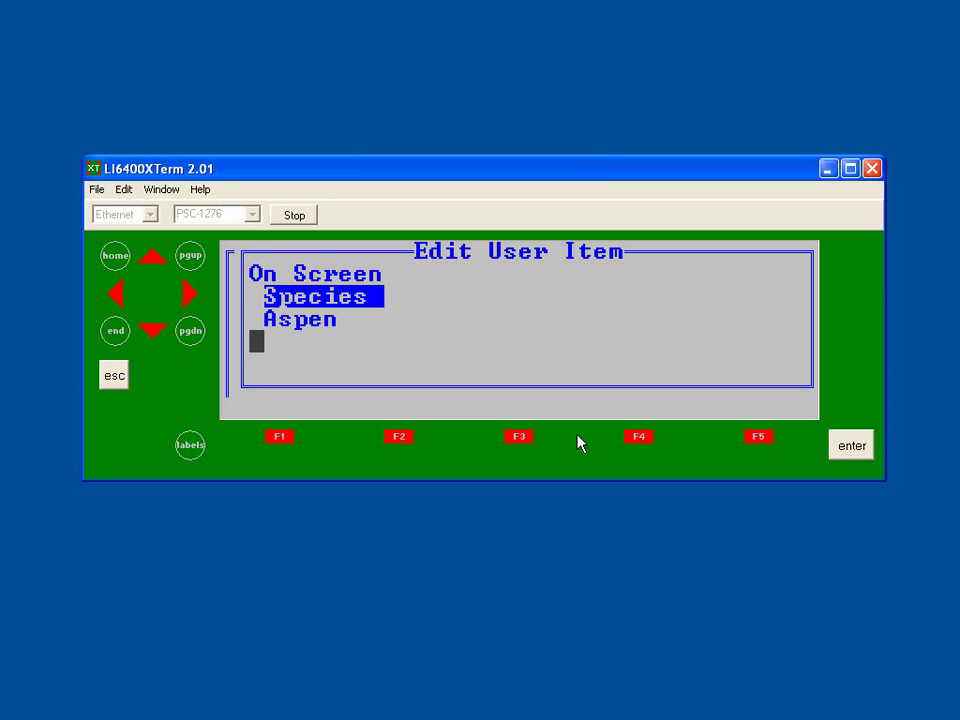
key(Escape)
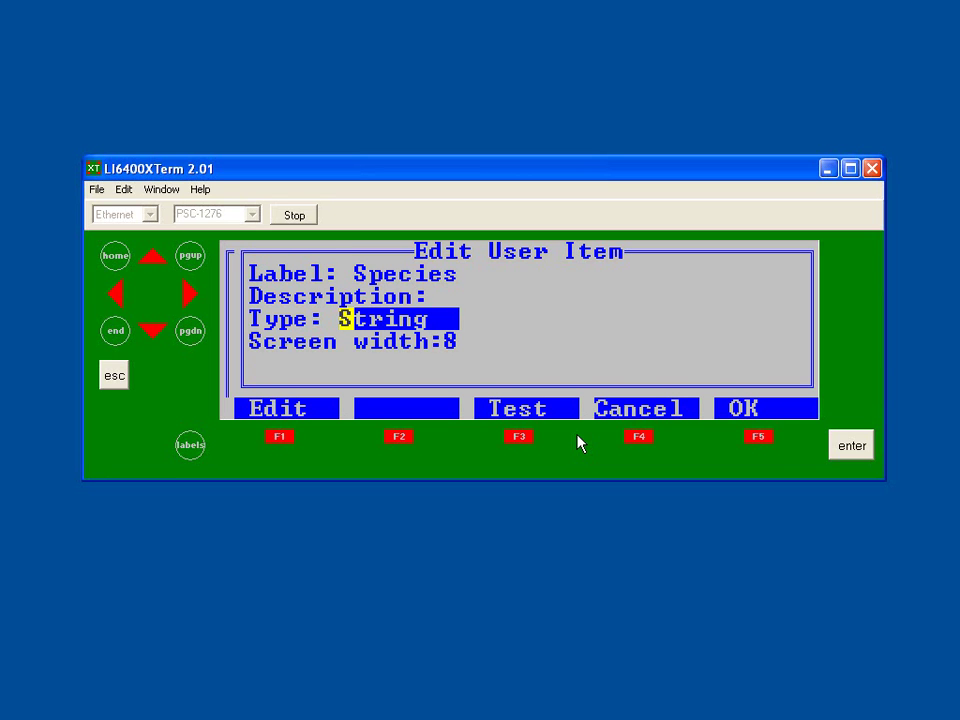
click(758, 438)
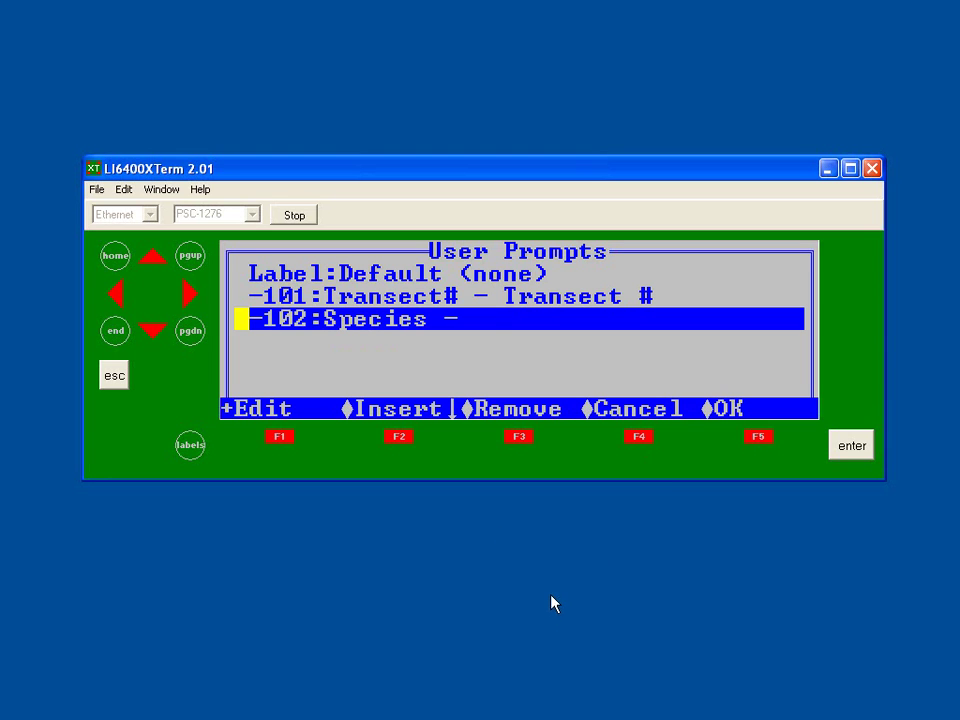
Add the user-defined item aux3 (-103) to the user prompts below Species.
click(396, 437)
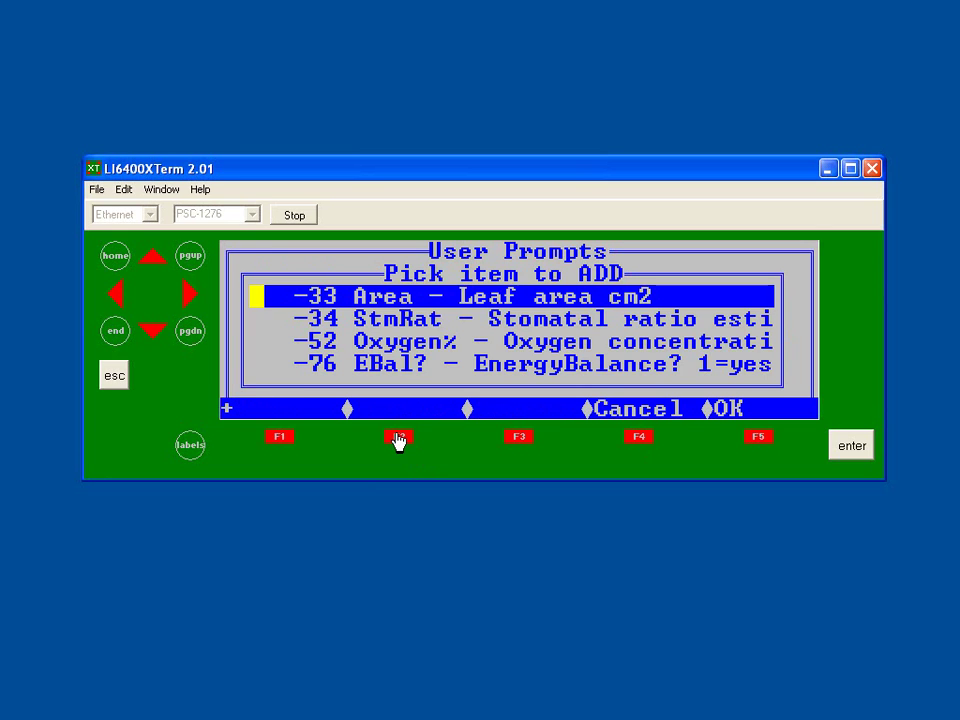
click(150, 332)
click(150, 332)
click(150, 332)
click(150, 332)
click(150, 332)
click(150, 332)
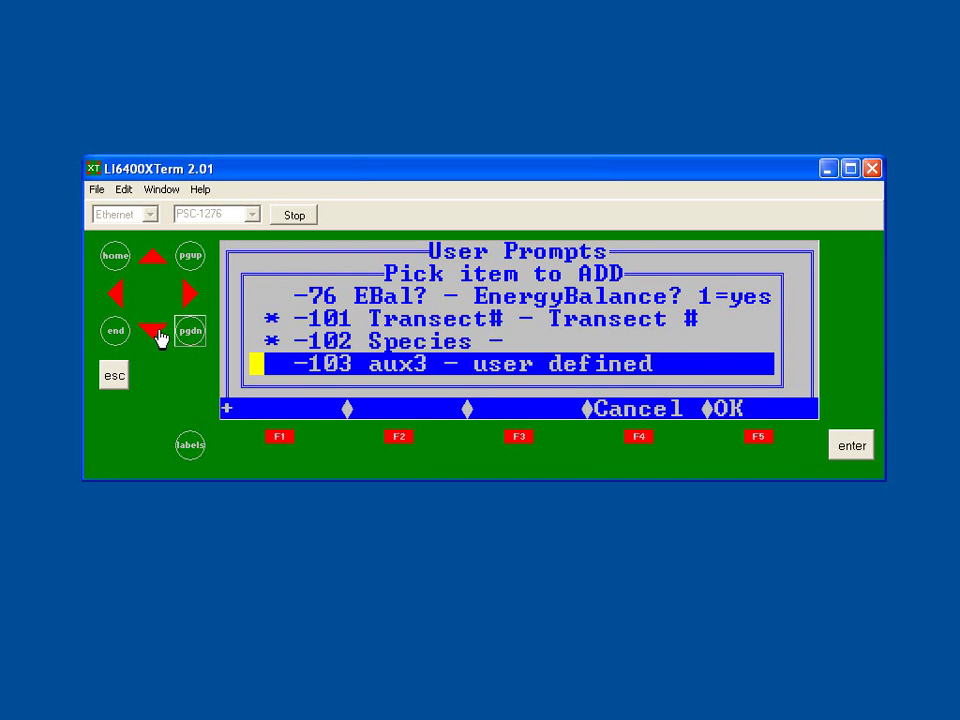
click(758, 439)
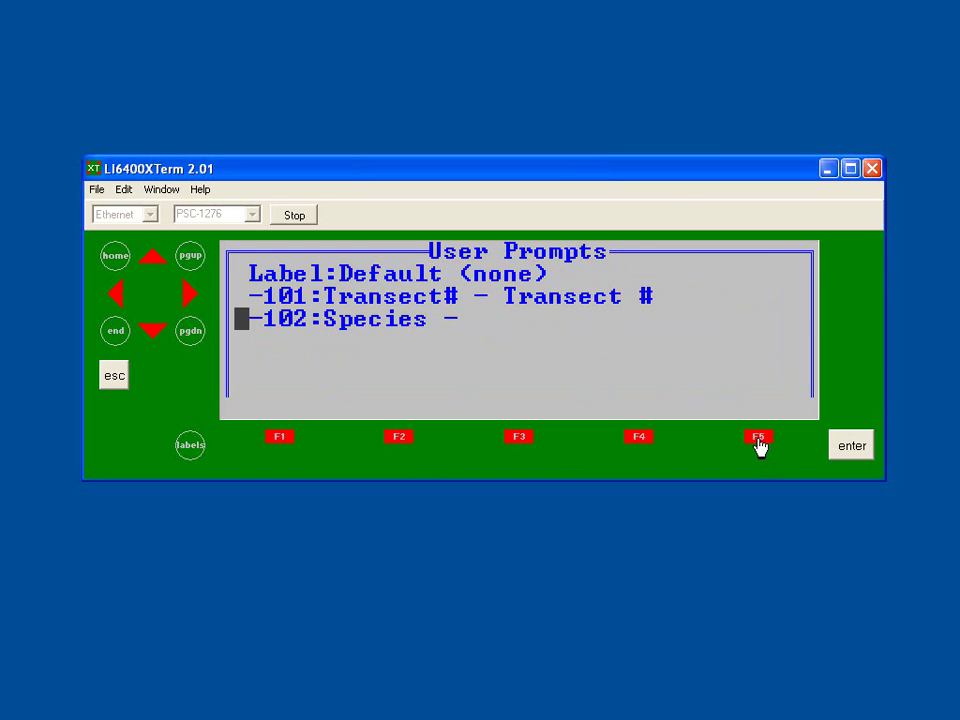
Replace the aux3 item's label with "Leaf #" and accept the item.
click(279, 438)
click(278, 440)
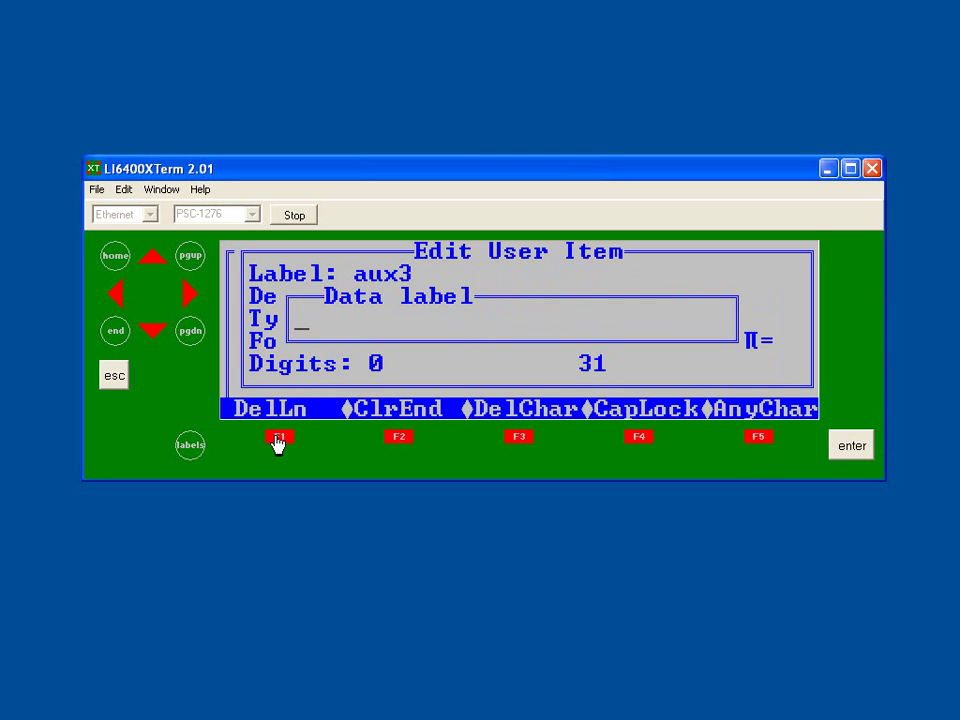
text(Leaf #)
key(Return)
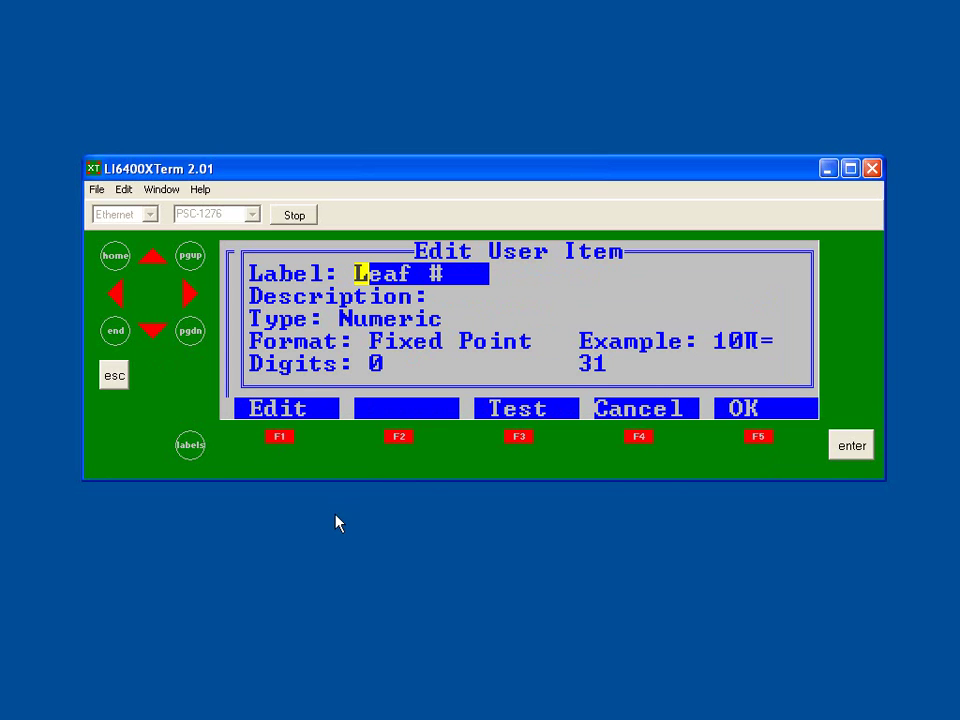
click(763, 440)
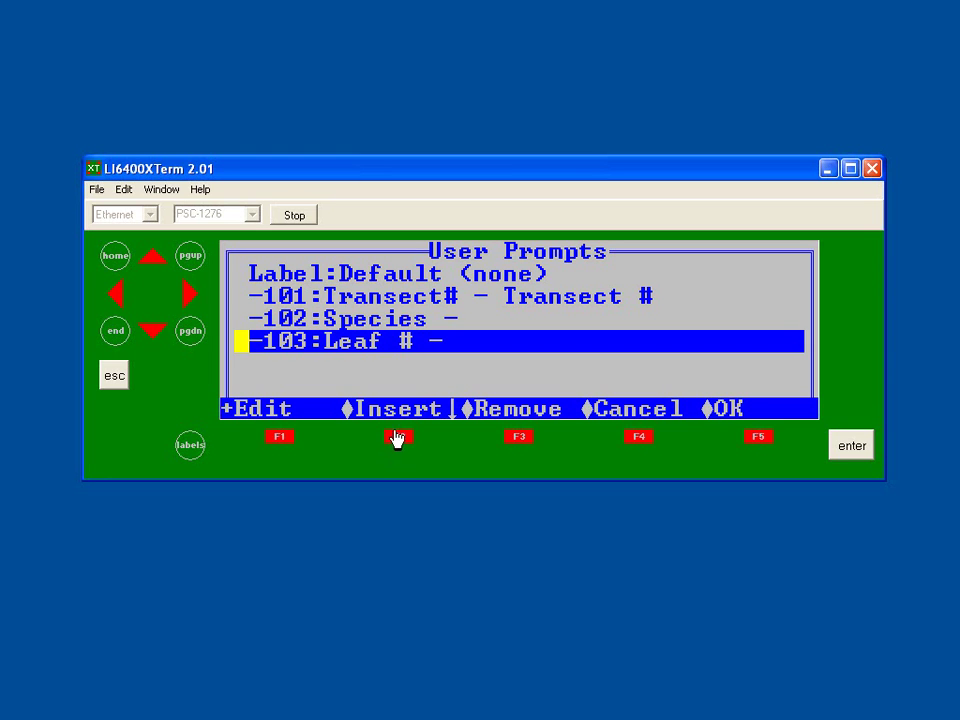
Add the Area (-33) and StmRat (-34) items to the end of the user prompts.
click(399, 440)
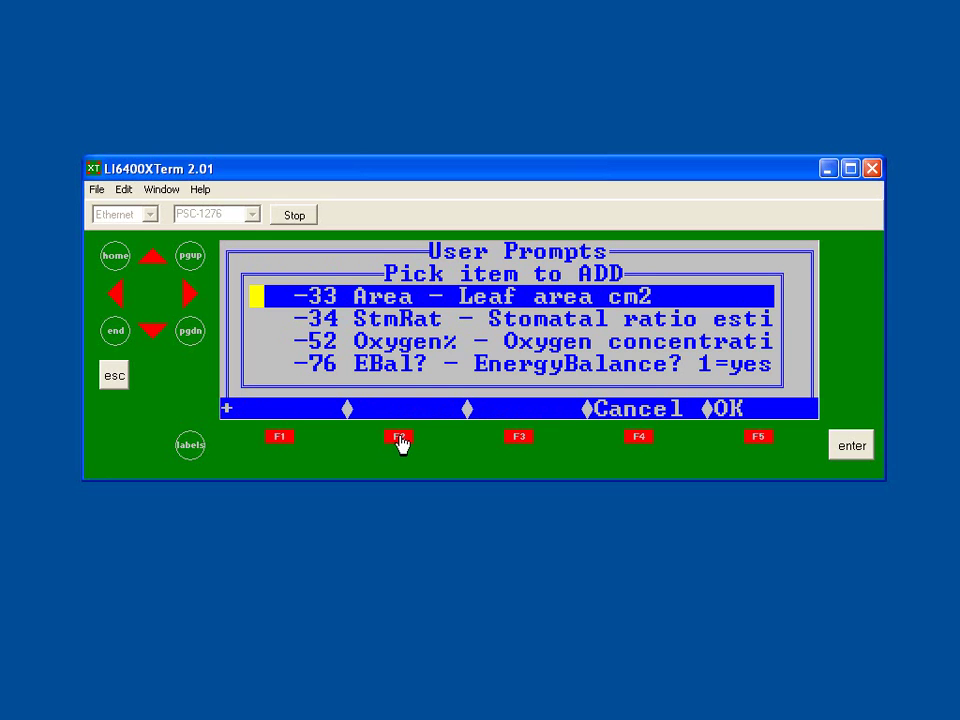
key(Return)
click(399, 440)
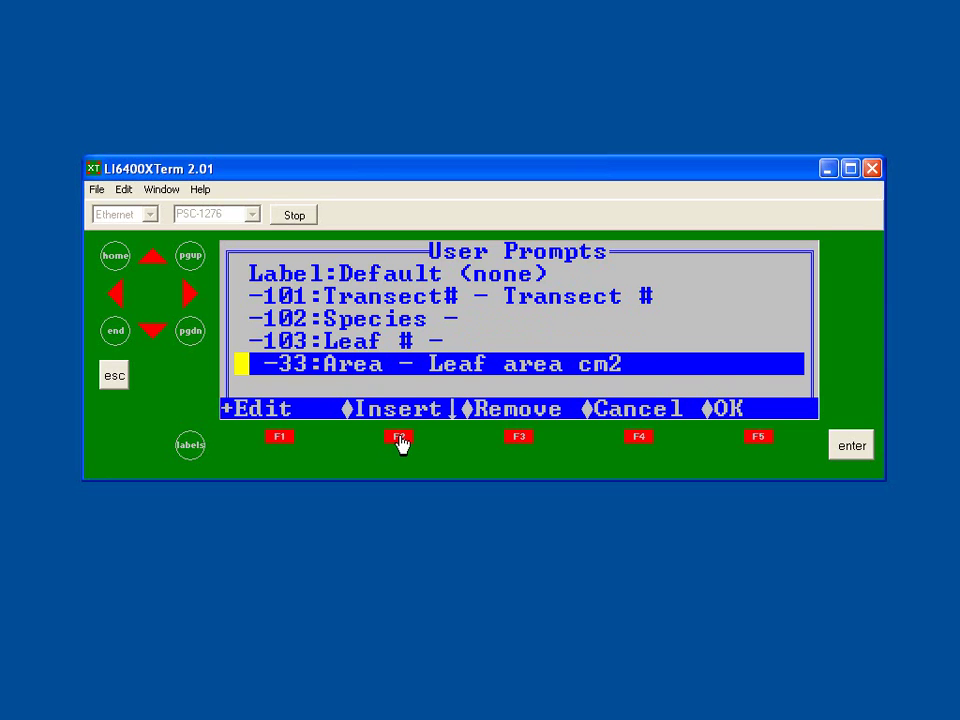
key(Down)
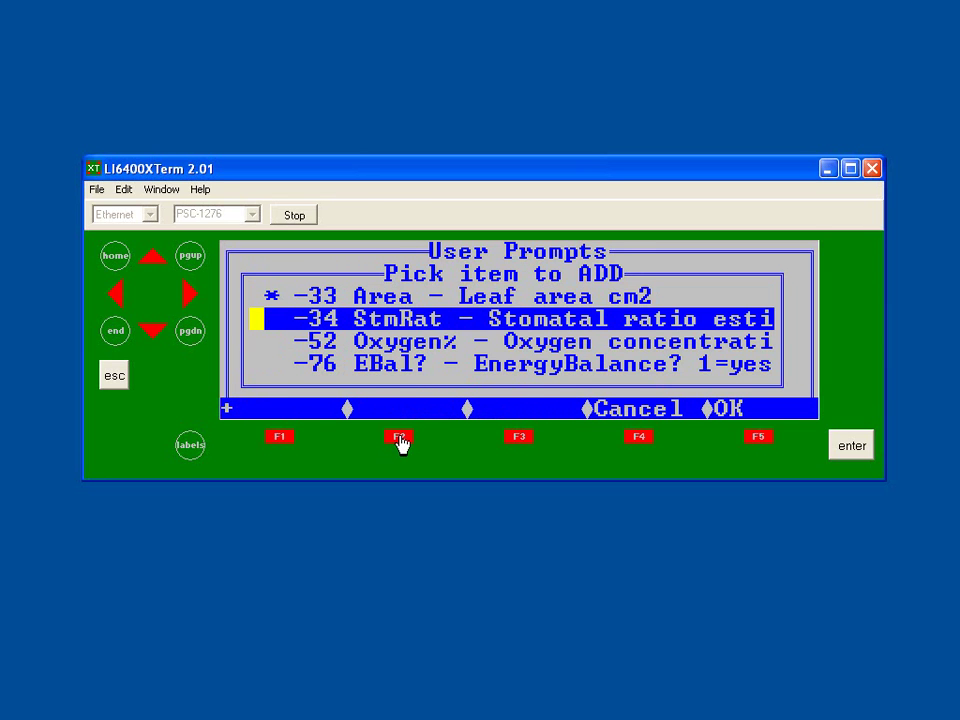
key(Return)
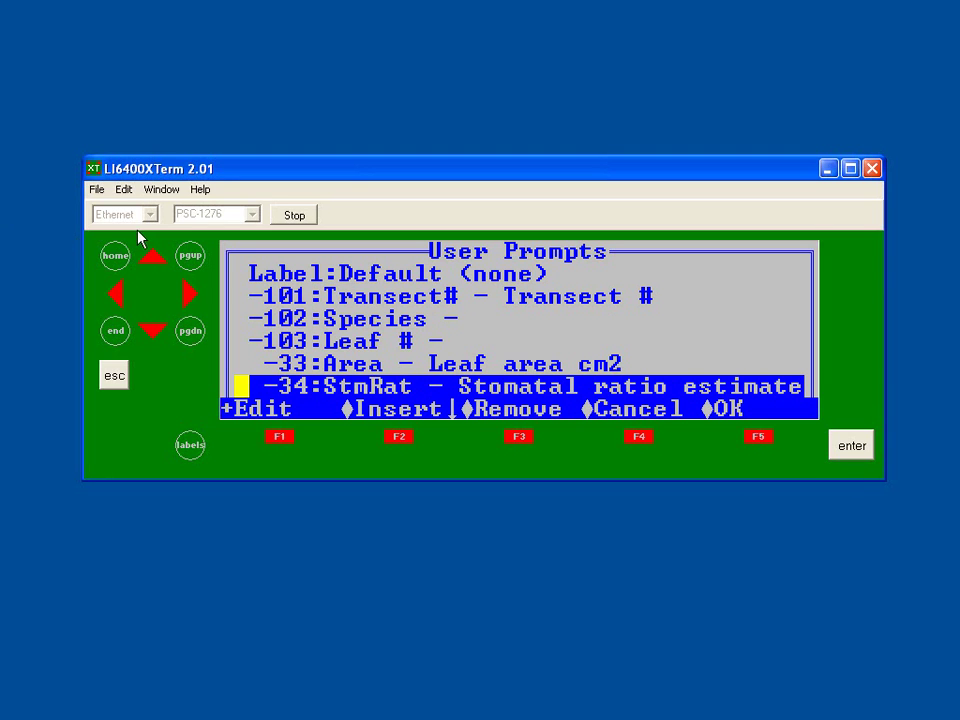
Change the prompt list's label to "Tranct Sp Lf Ar StmRat" and accept the user prompts.
click(153, 258)
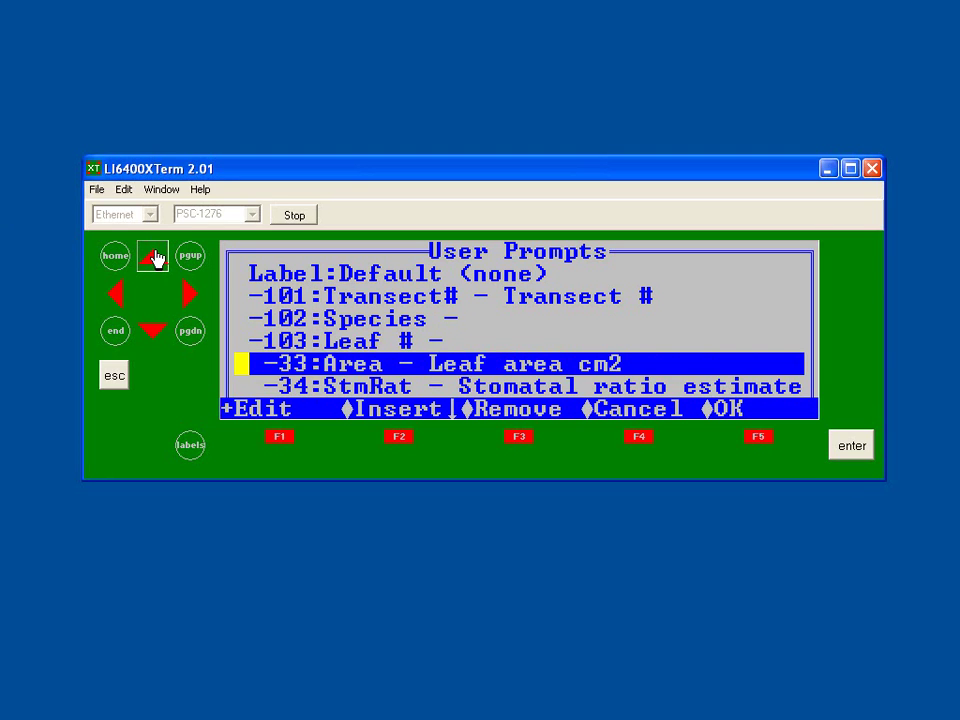
click(153, 258)
click(153, 258)
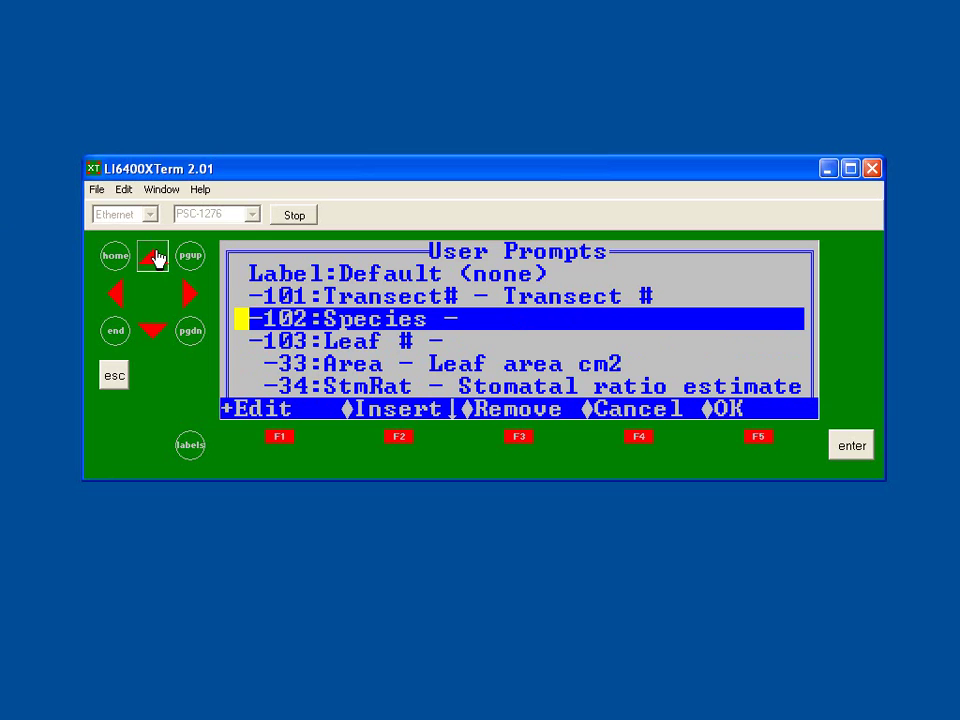
click(153, 258)
click(153, 258)
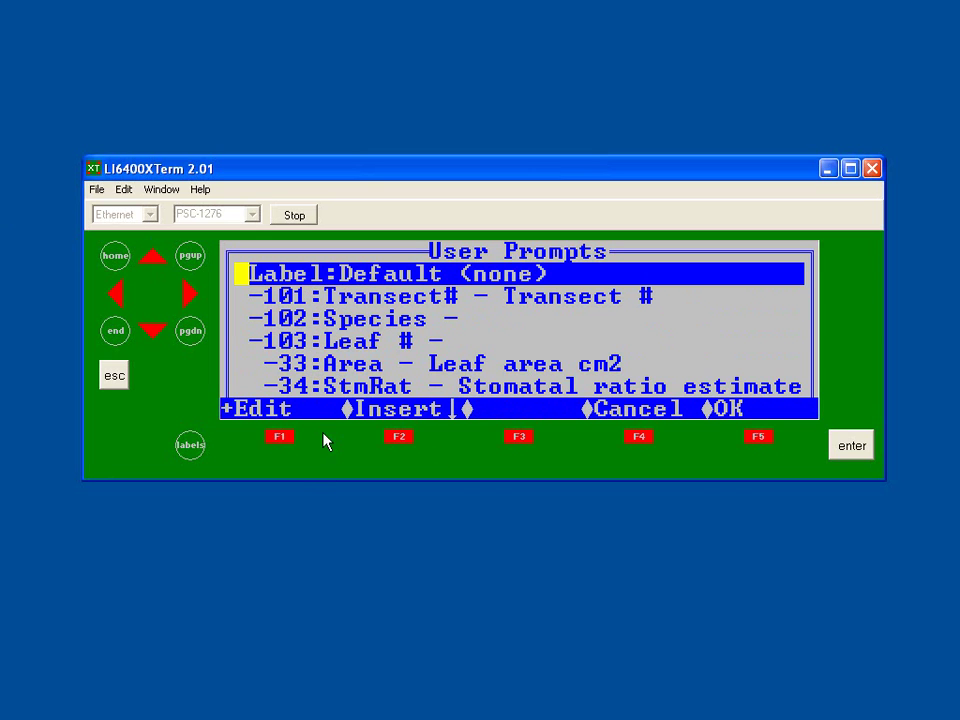
click(280, 440)
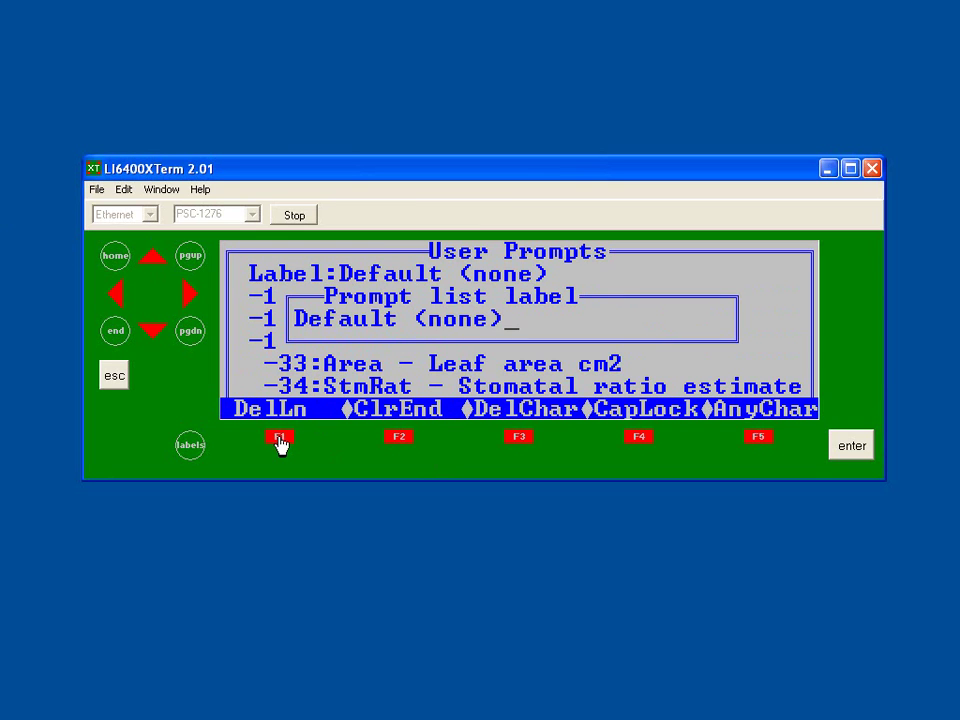
click(277, 440)
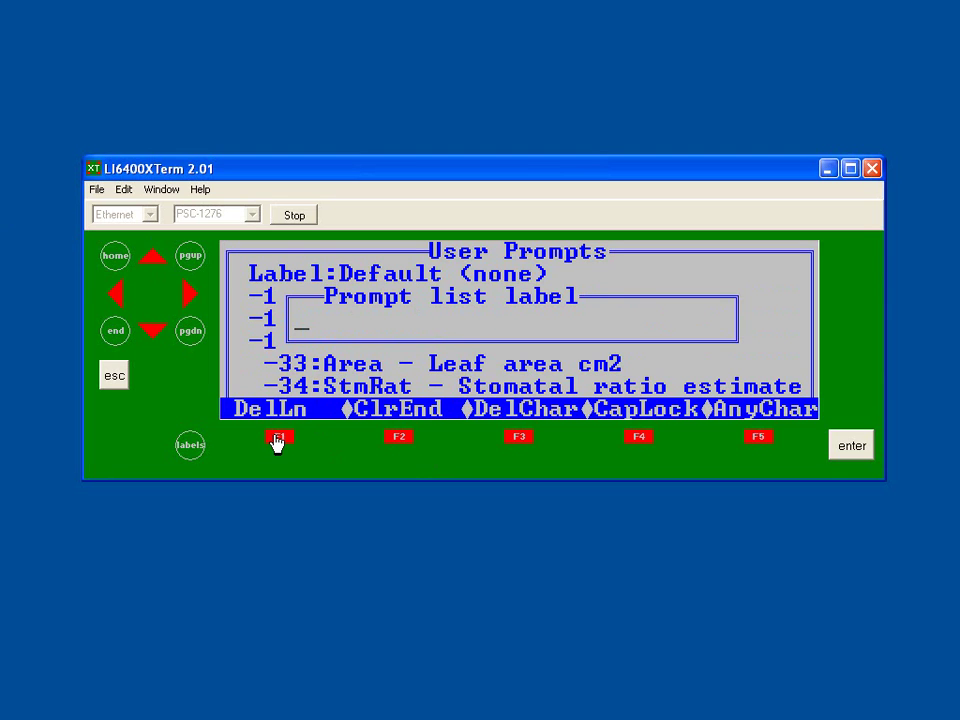
text(Tranct)
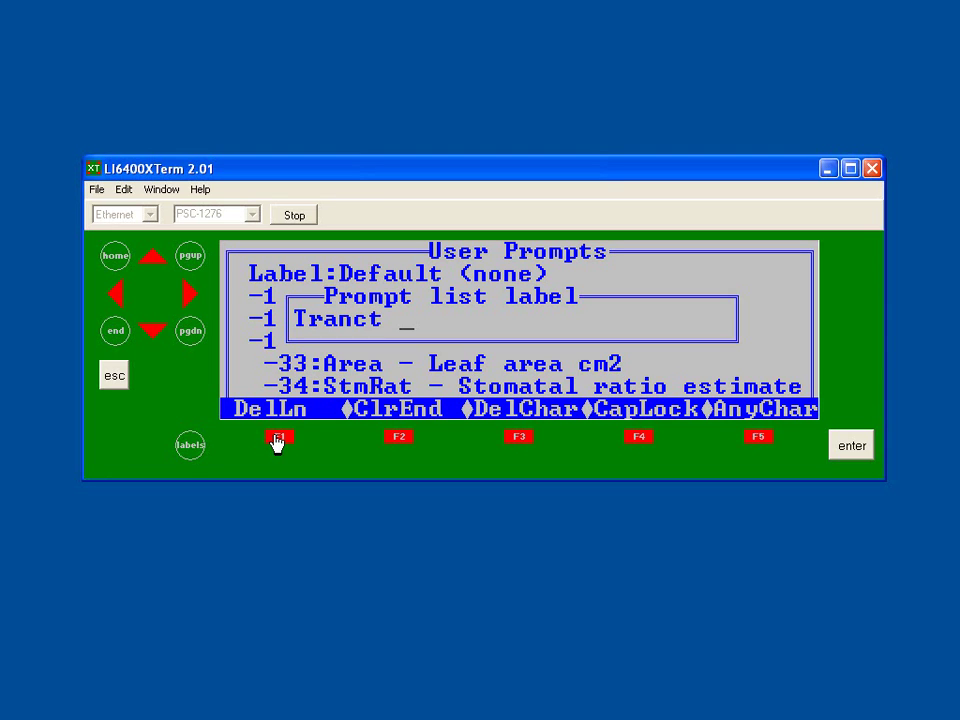
text( Sp A)
key(BackSpace)
text(Lf )
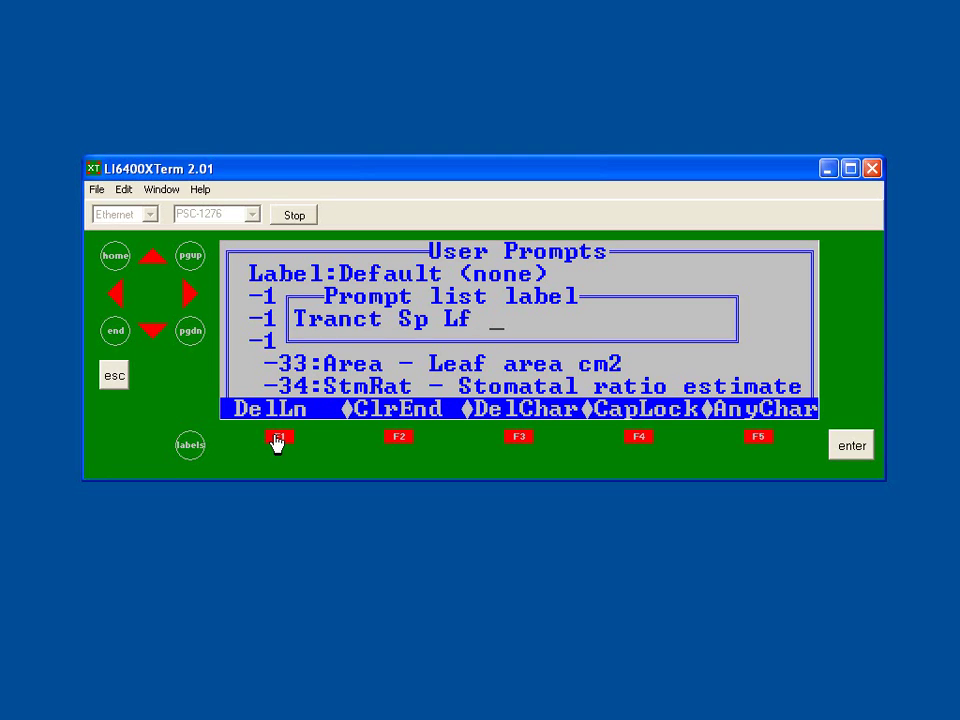
text(Ar StmRat)
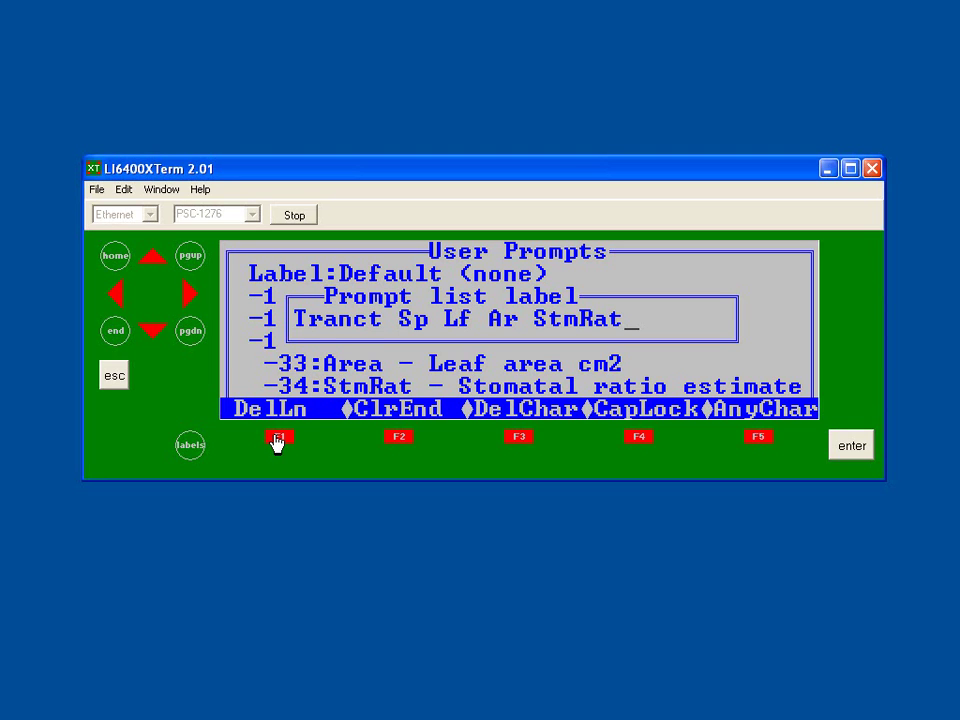
key(Return)
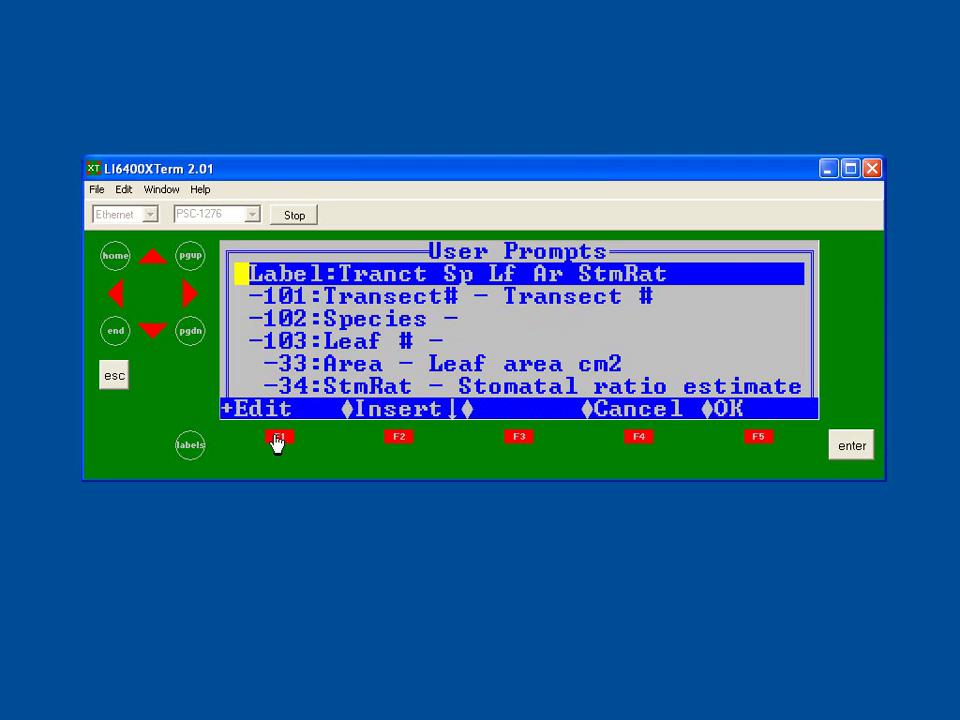
click(758, 437)
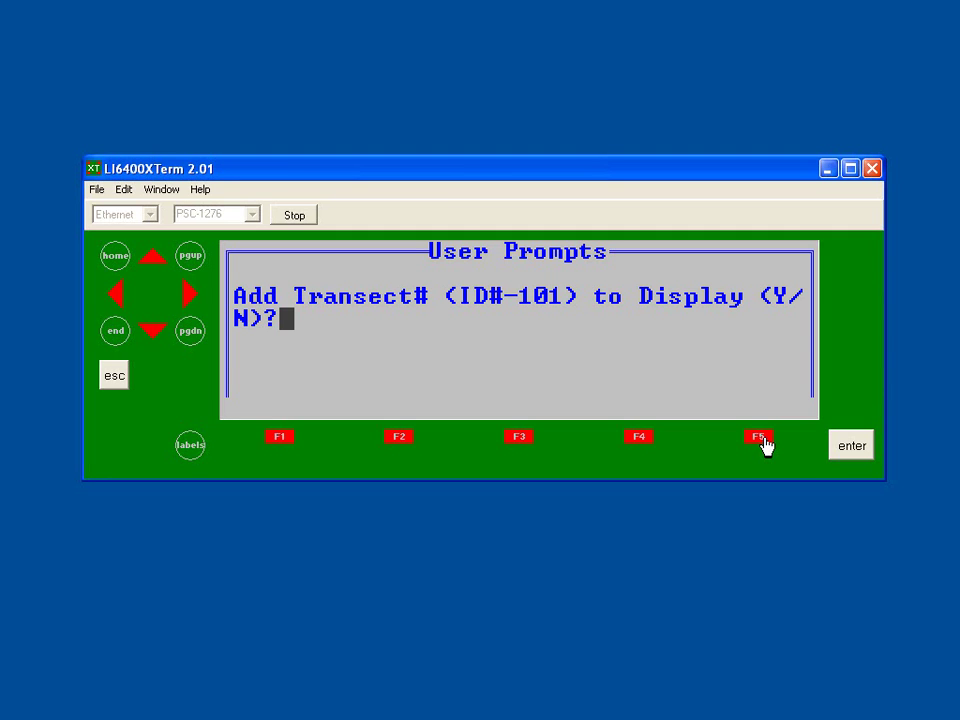
Add Transect#, Species and Leaf # to both the display and the LogList, and add Area and StmRat to the display.
key(y)
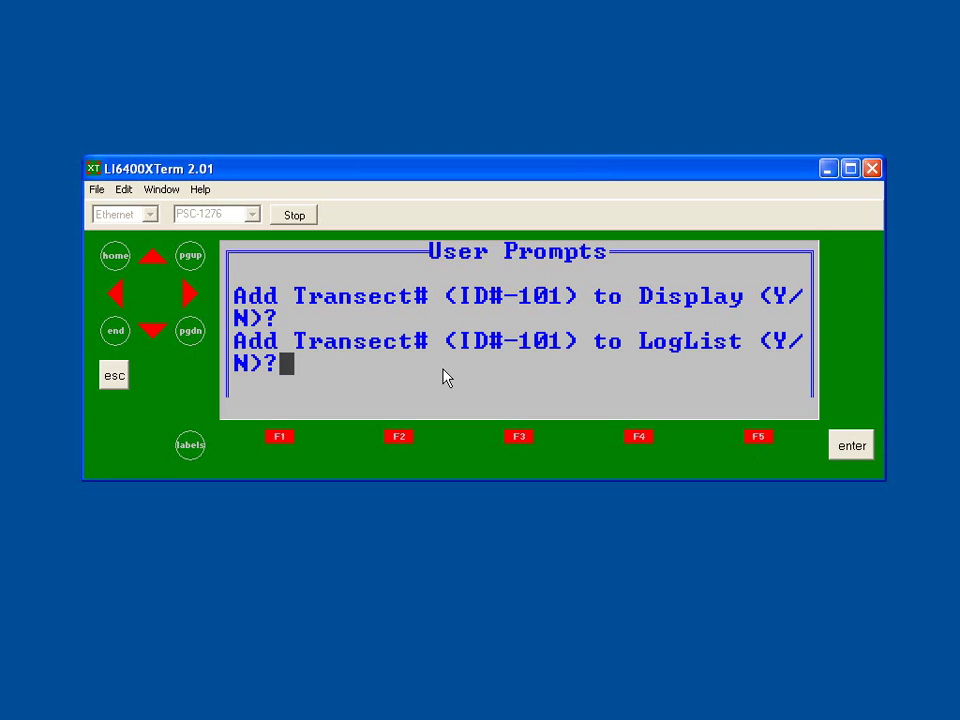
key(y)
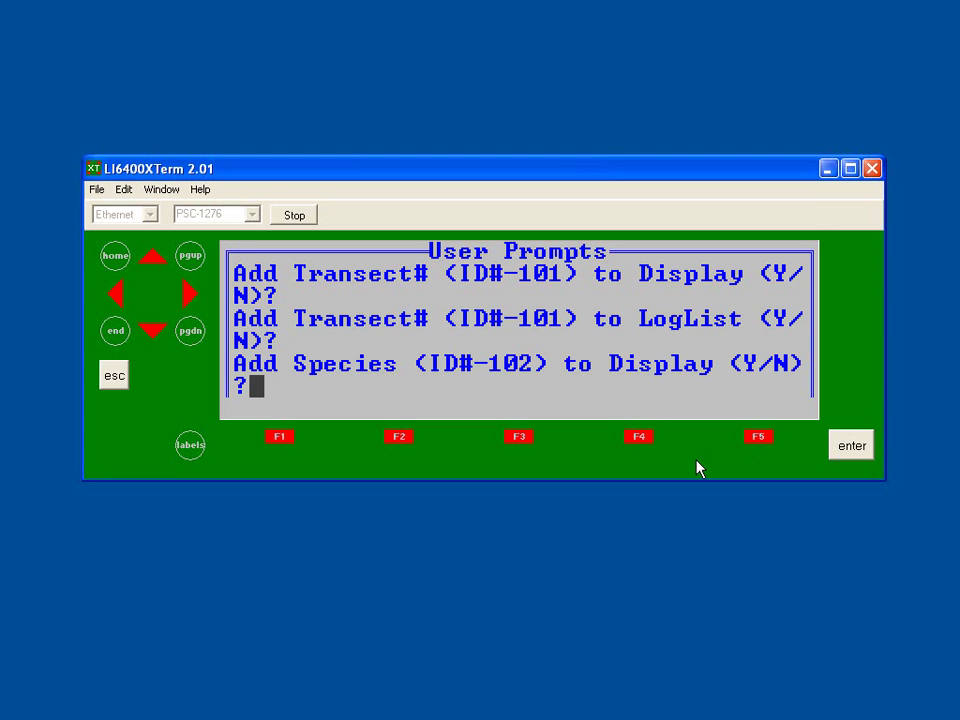
key(y)
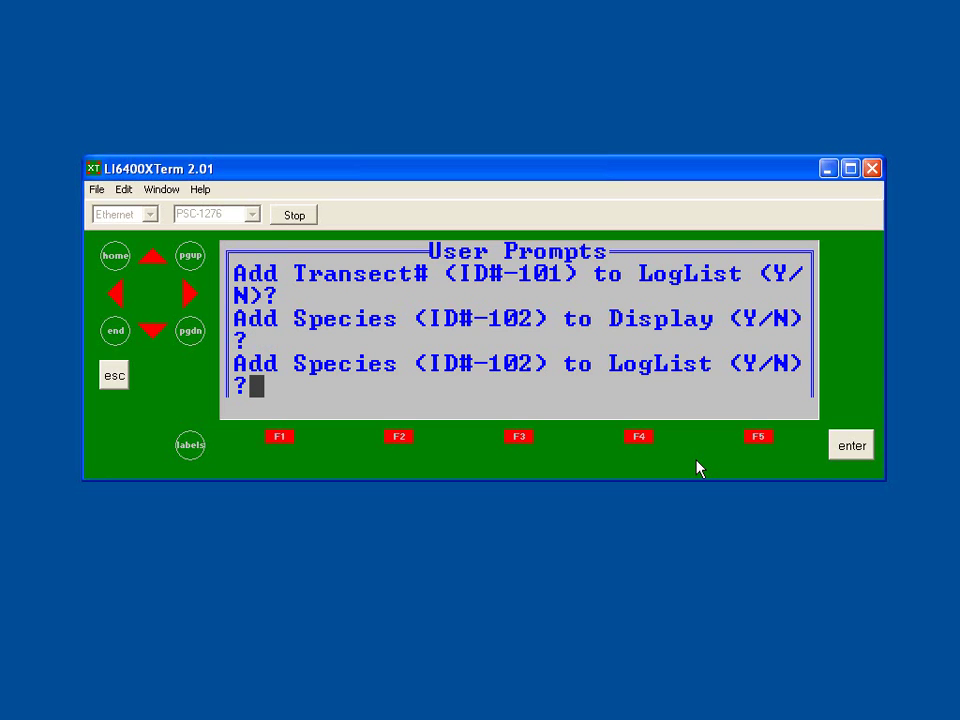
key(y)
key(y)
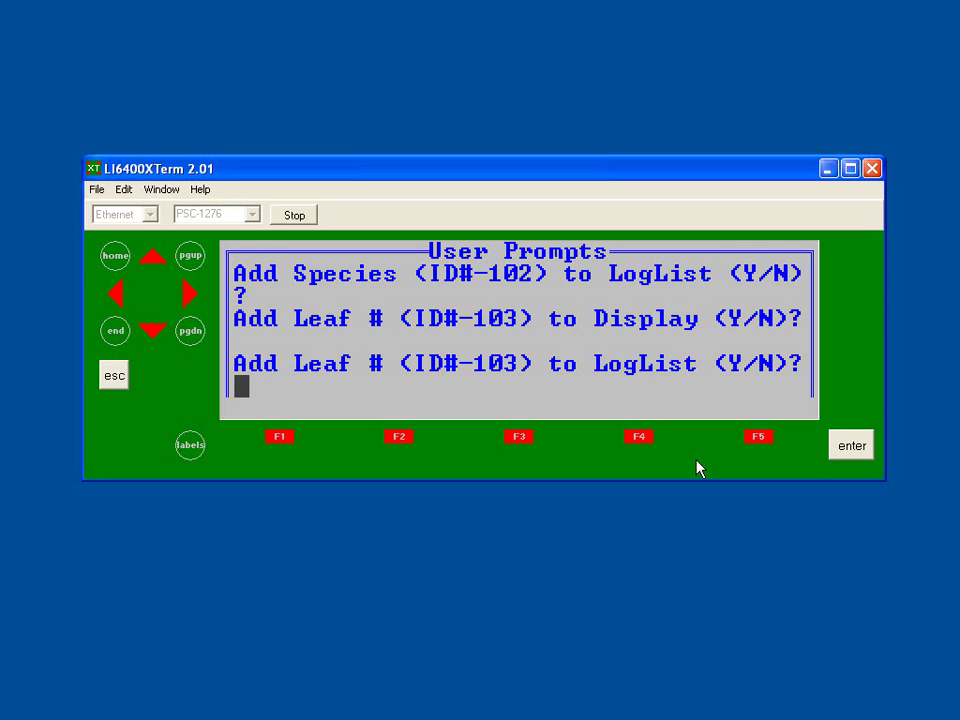
key(y)
key(y)
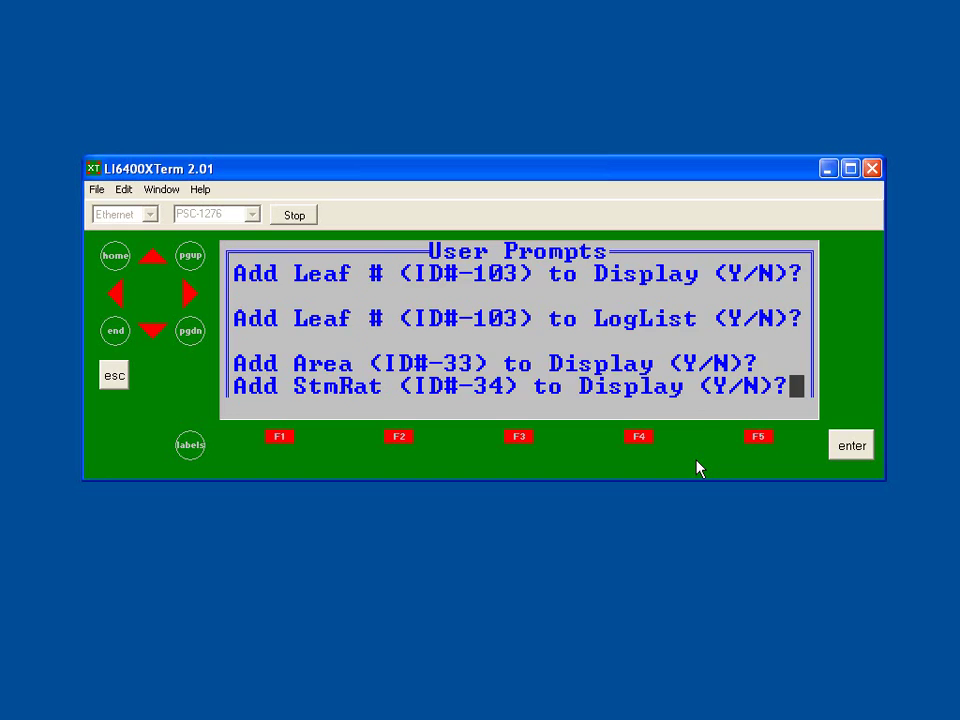
key(y)
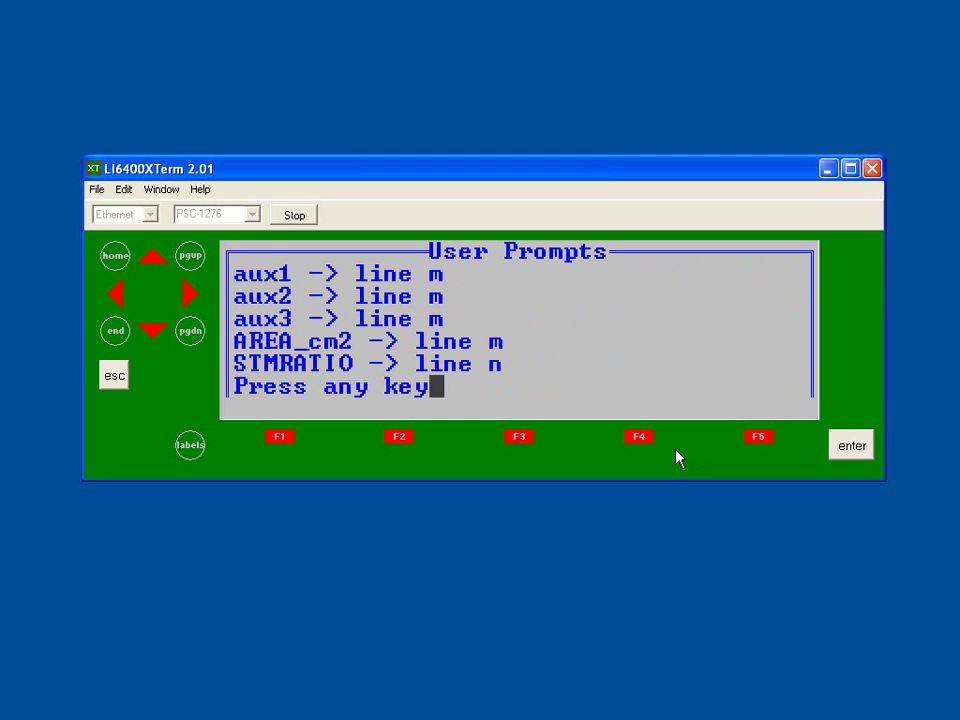
key(Return)
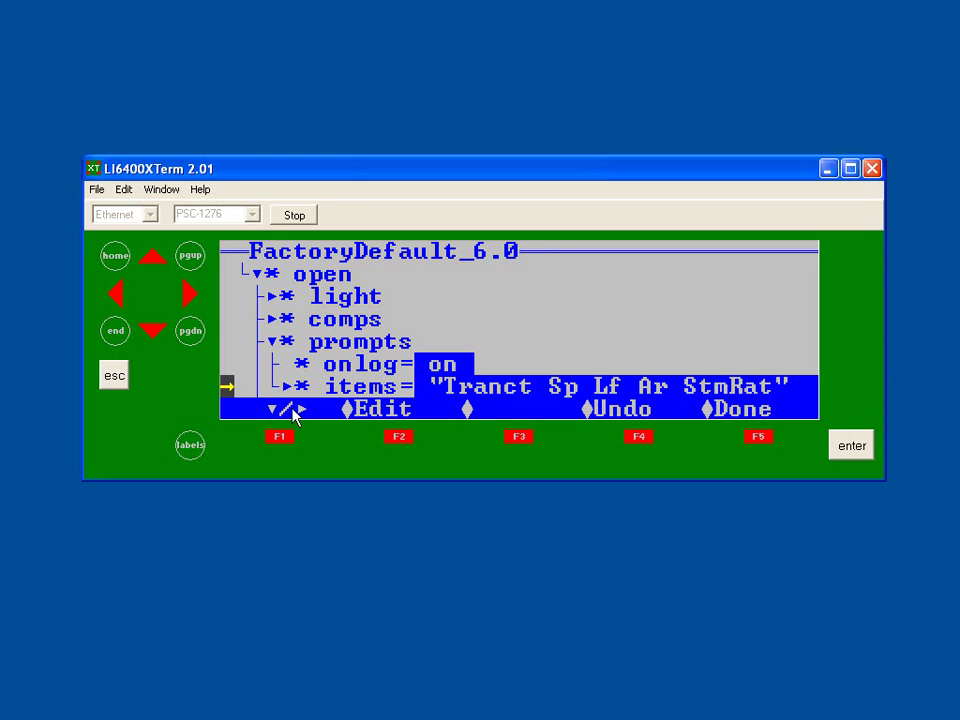
Collapse the prompts branch of the configuration tree and expand the comps branch.
click(155, 260)
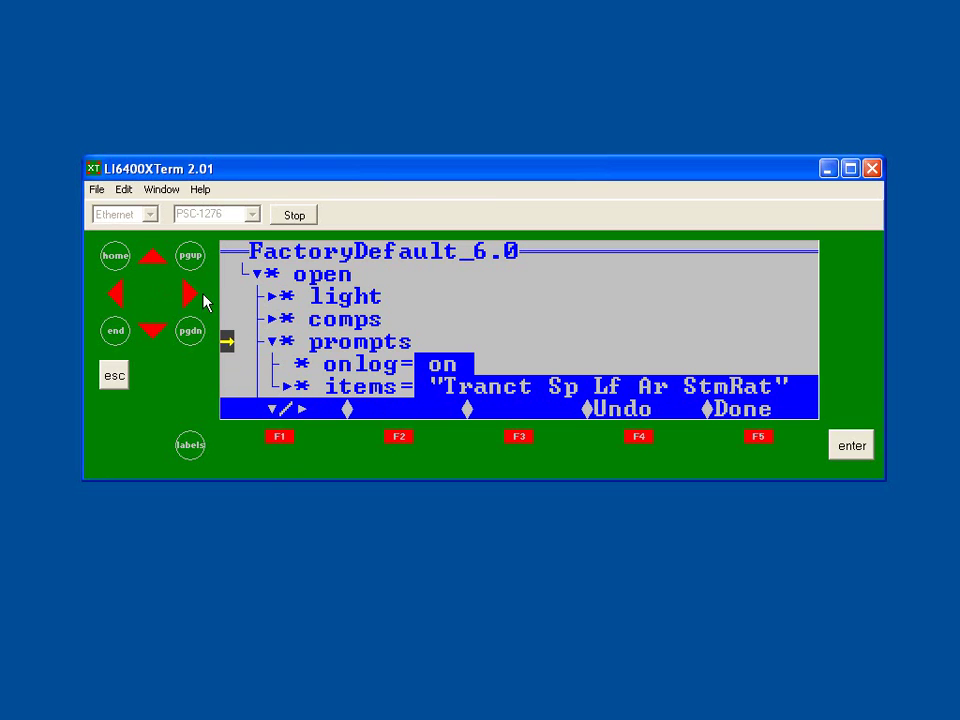
click(281, 439)
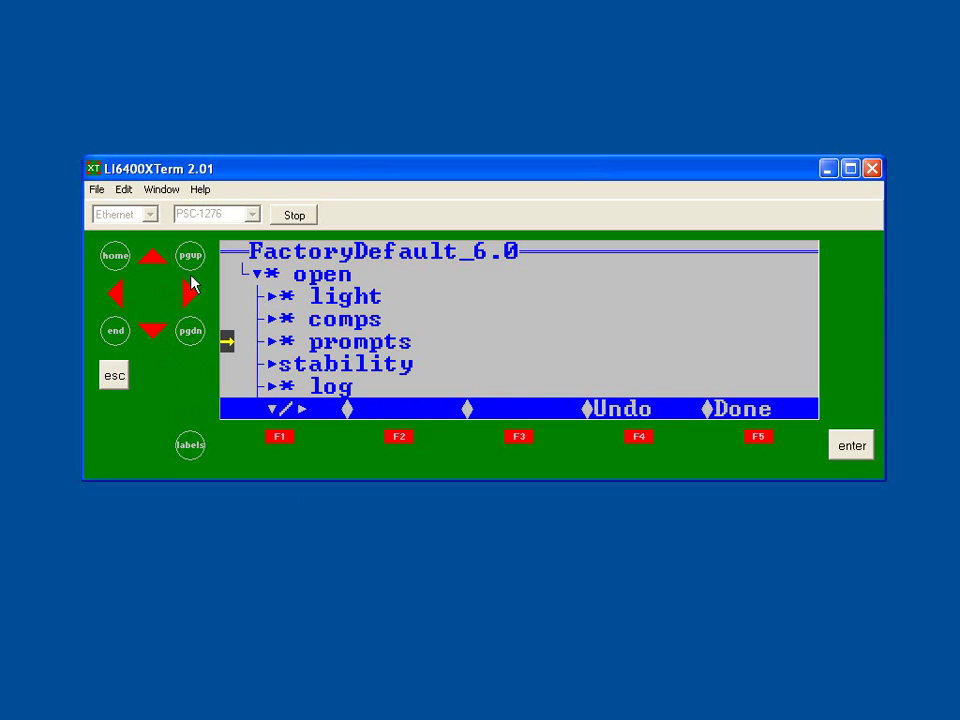
click(150, 257)
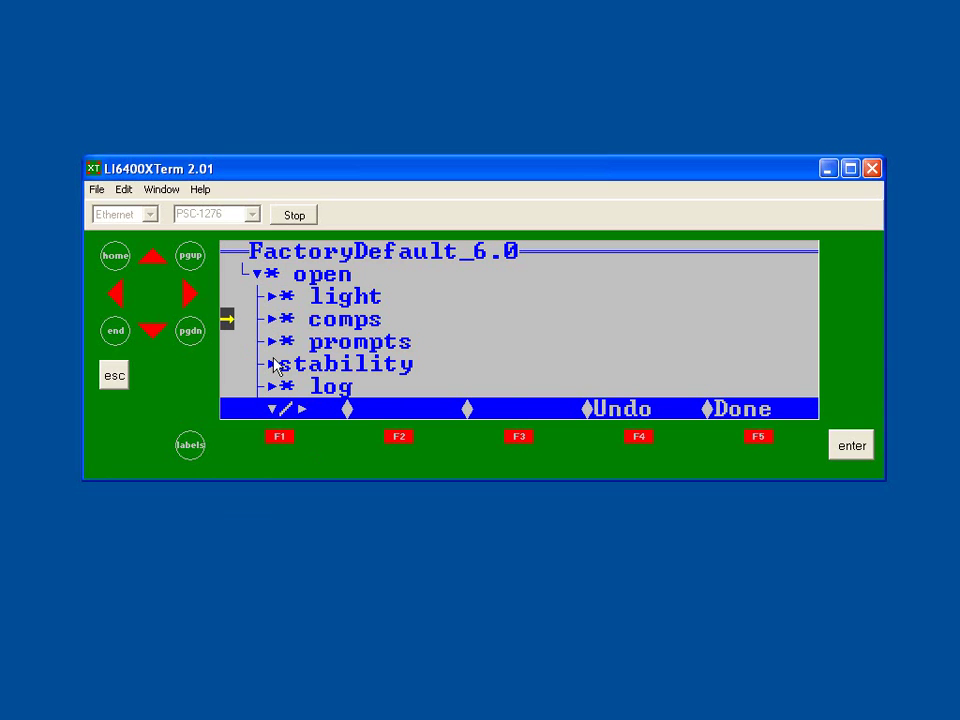
click(278, 438)
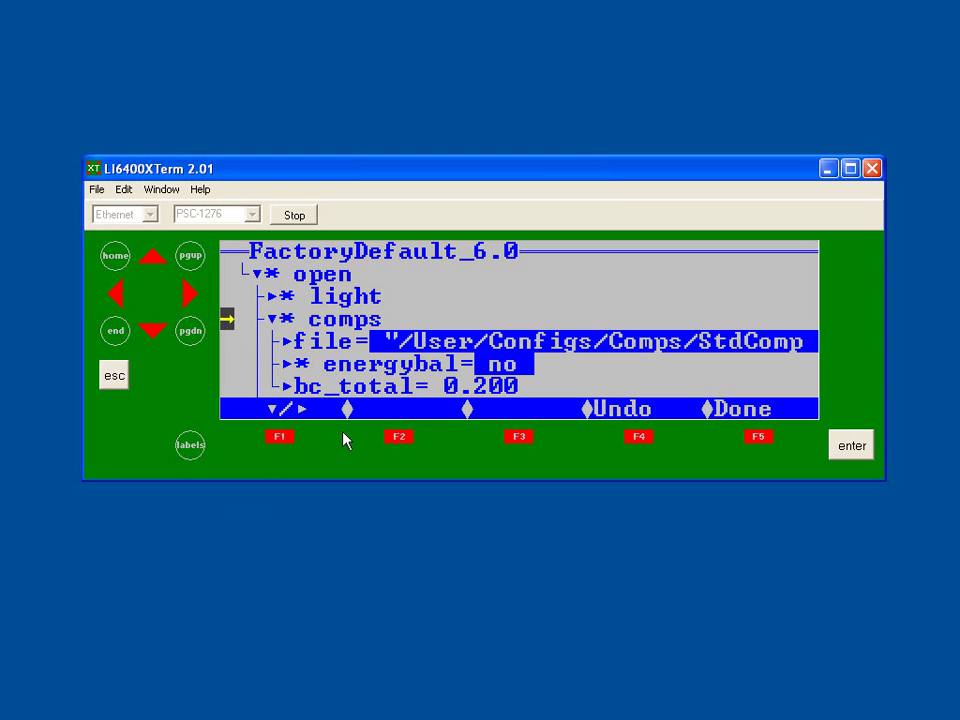
Expand the comps file entry and open its extras item for editing.
click(160, 333)
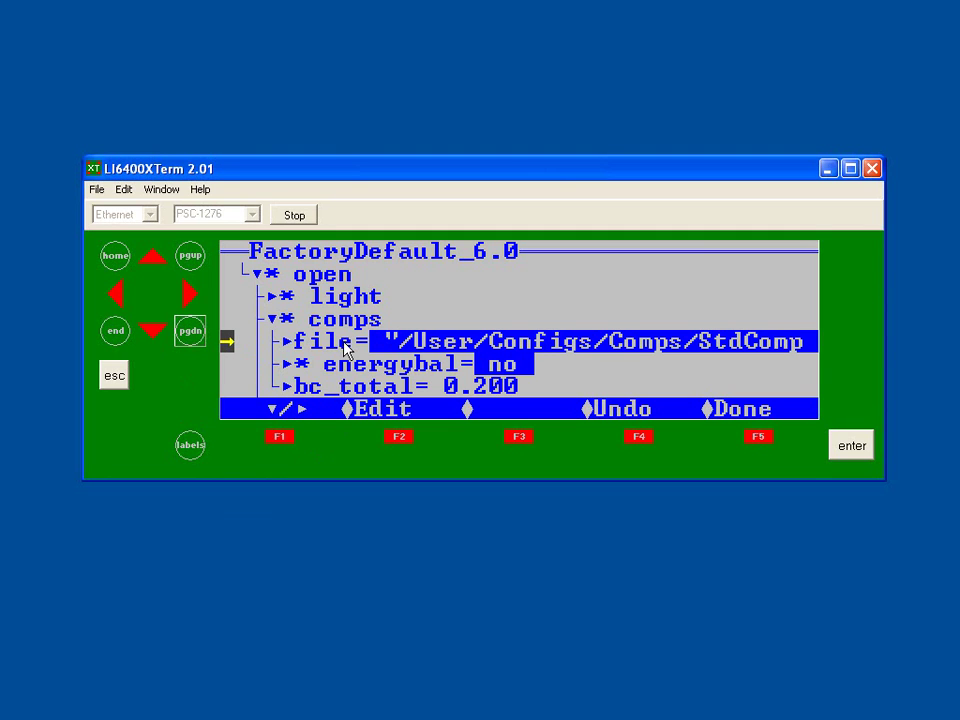
click(281, 438)
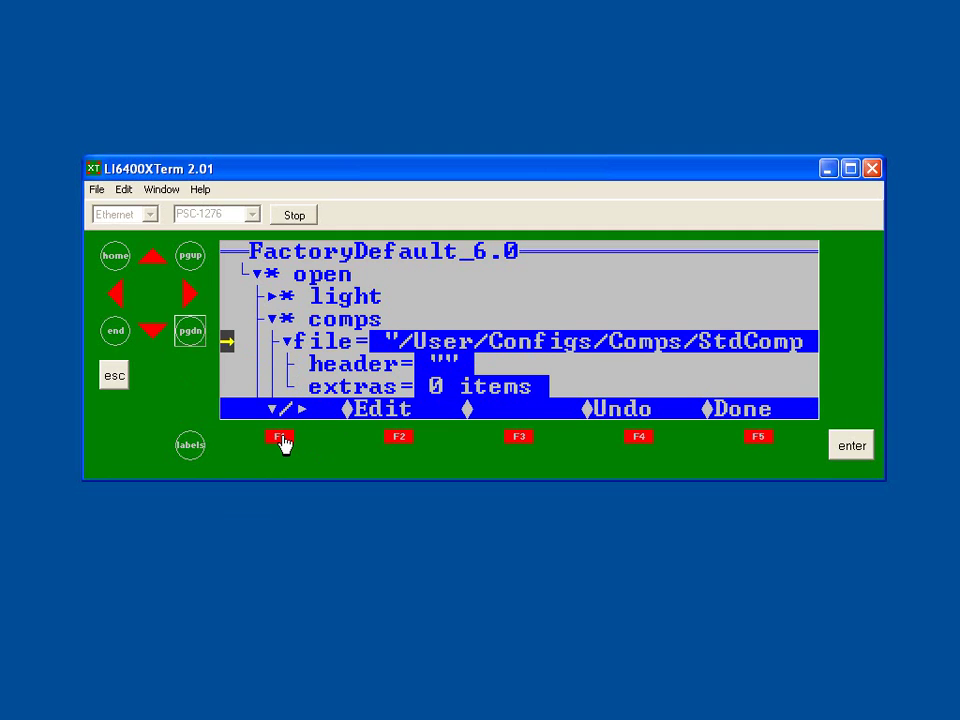
click(147, 338)
click(147, 338)
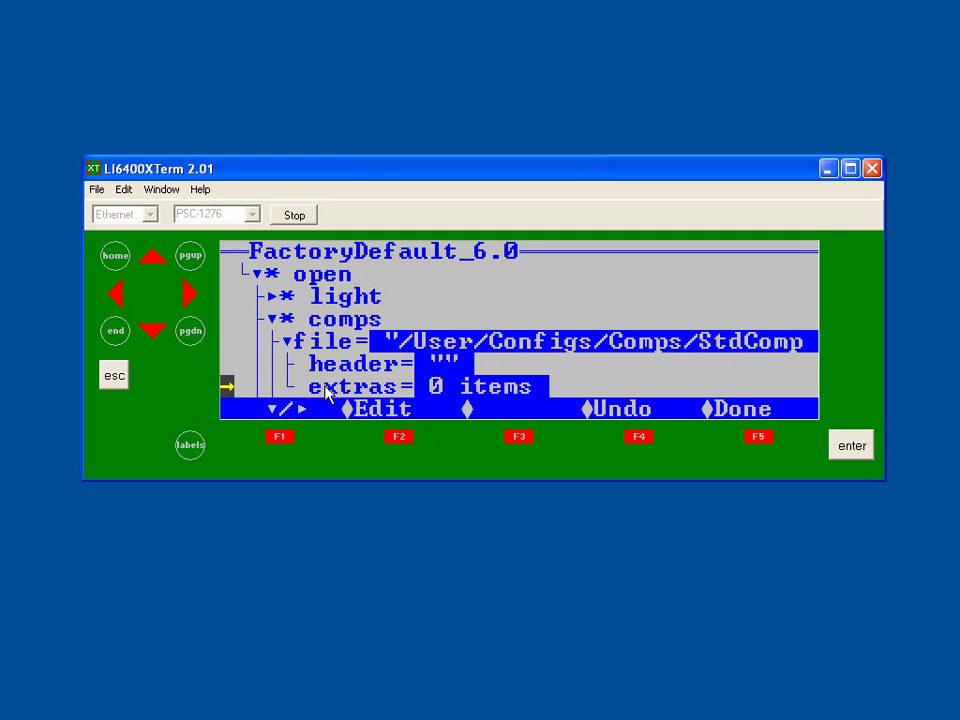
click(398, 437)
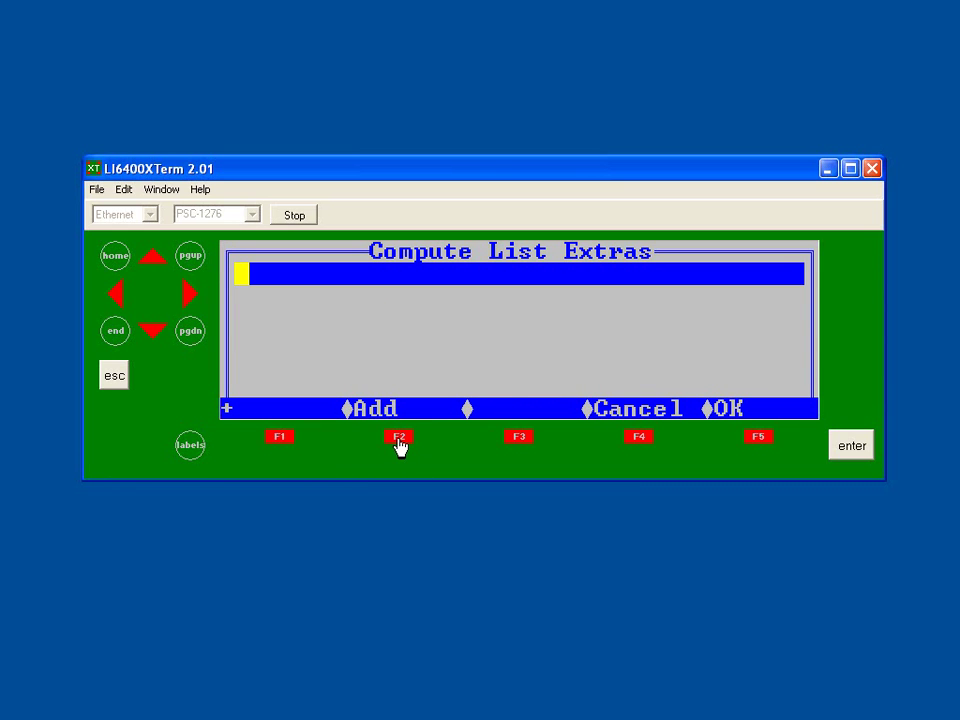
Add an Expression item to the compute list extras with the short label WUE.
click(398, 440)
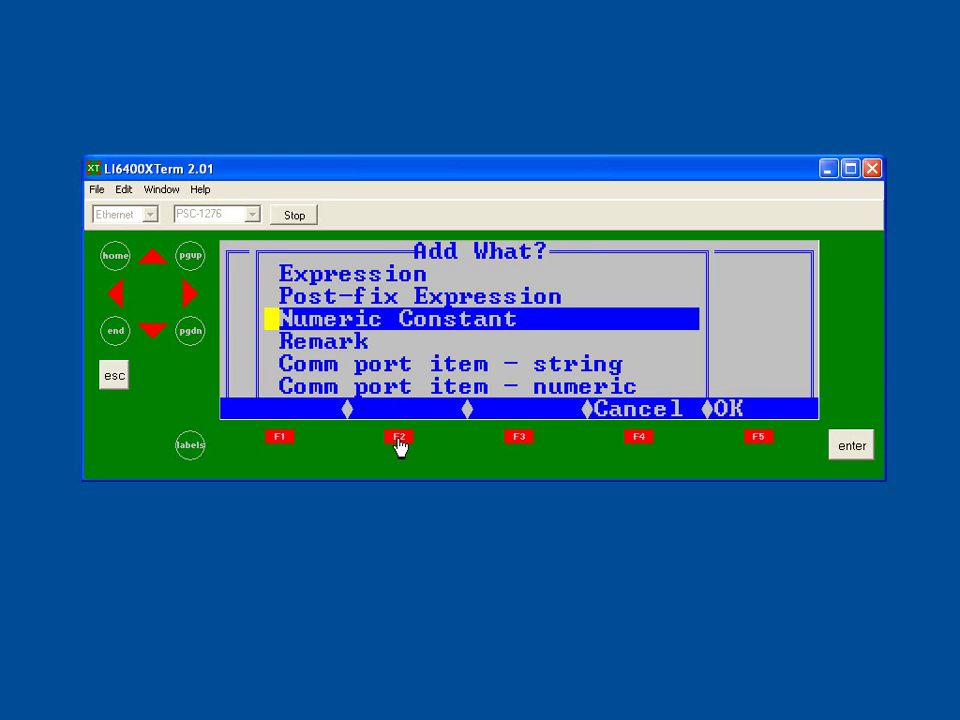
click(155, 257)
click(155, 257)
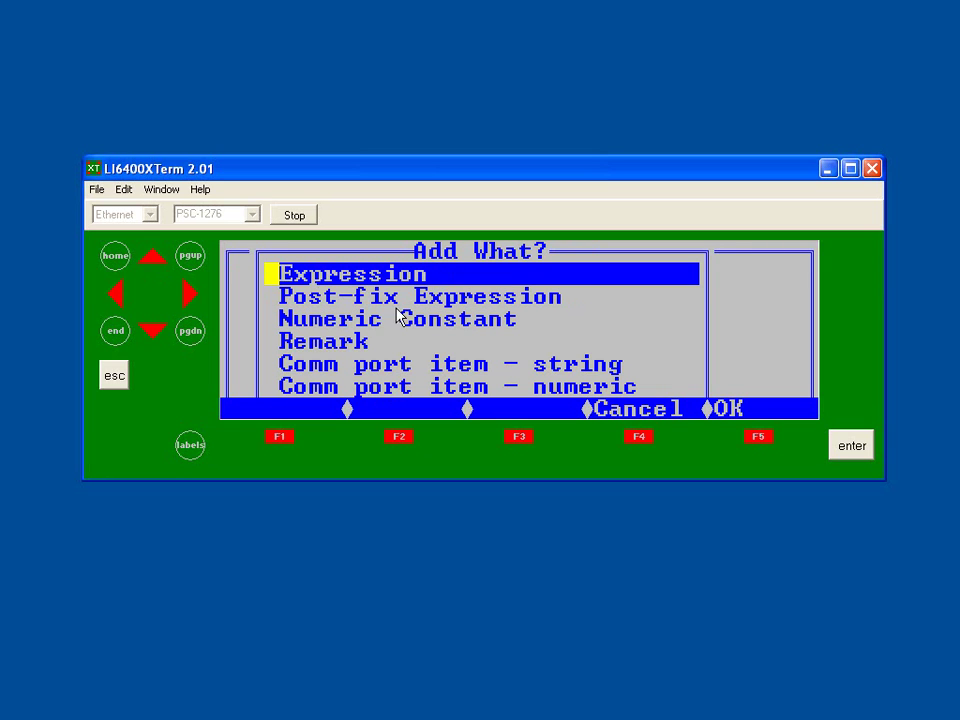
click(755, 440)
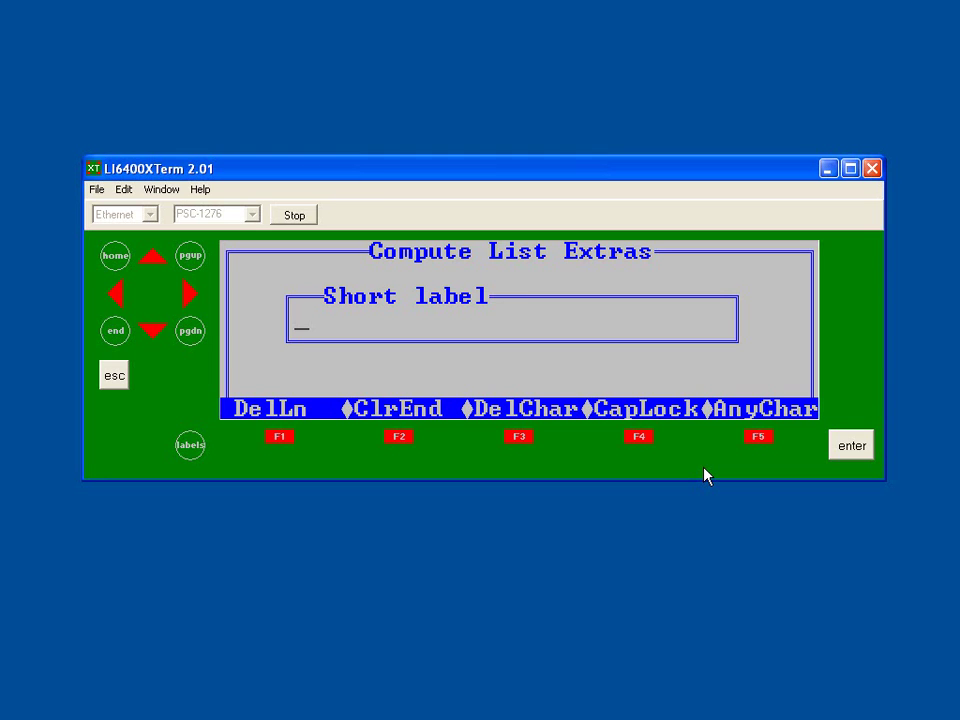
text(WUE)
key(Return)
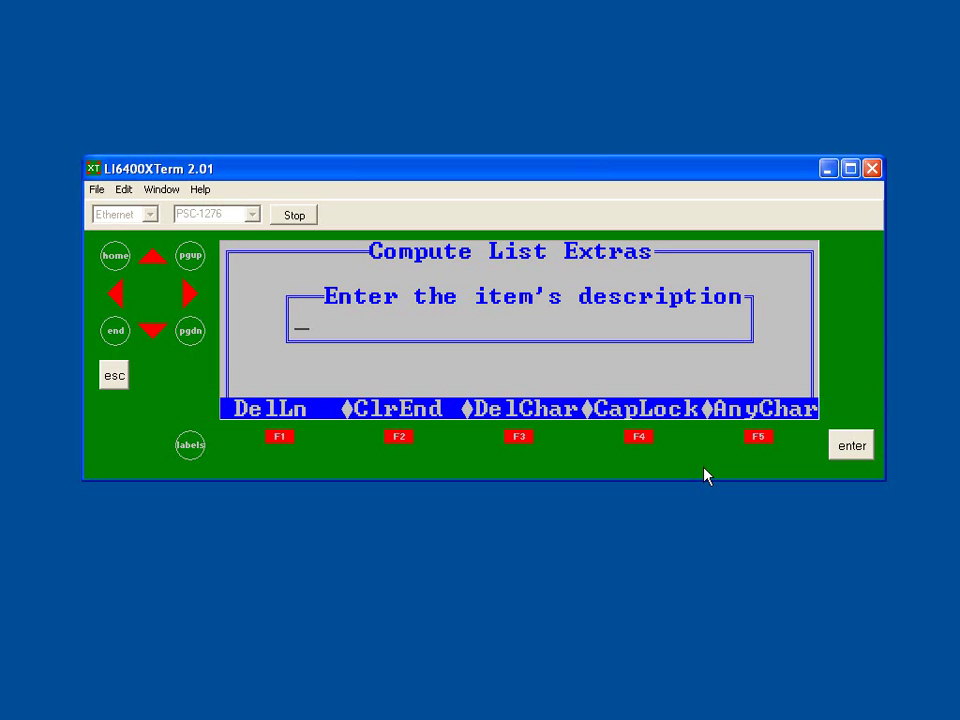
Describe the WUE item as "Water Use Efficiency (%)" and have it computed after the normal computations.
text(Water)
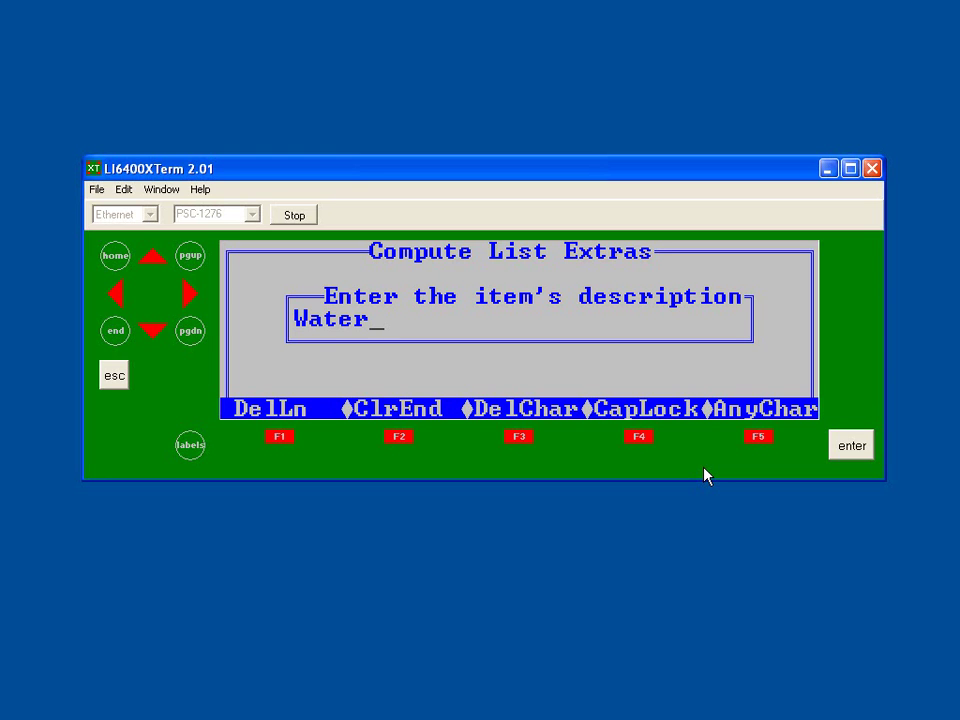
text( Use Effici)
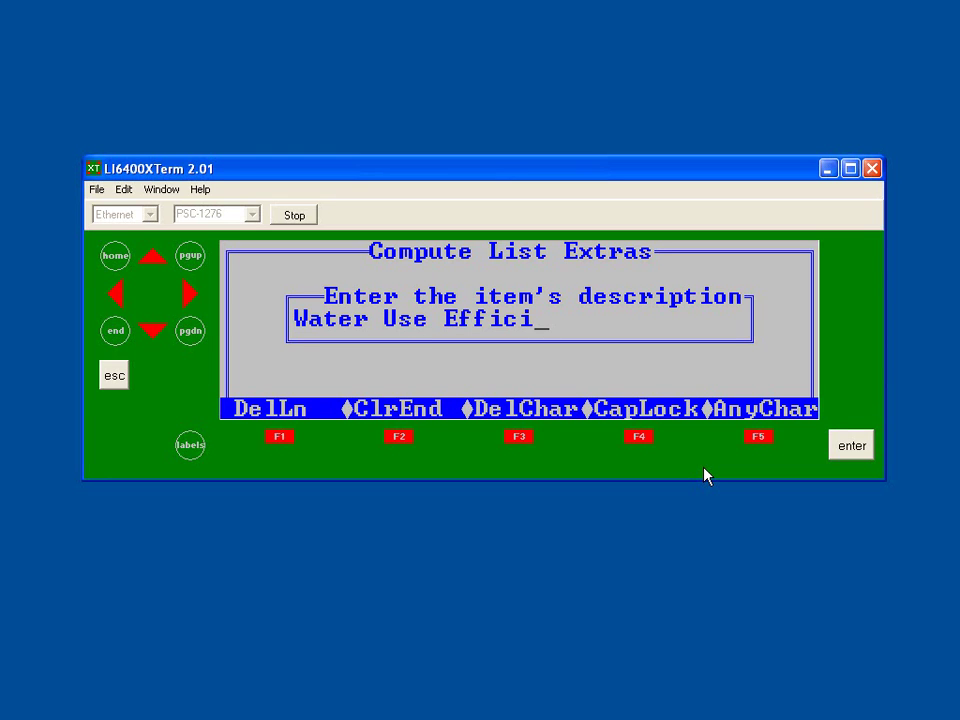
text(ency (5))
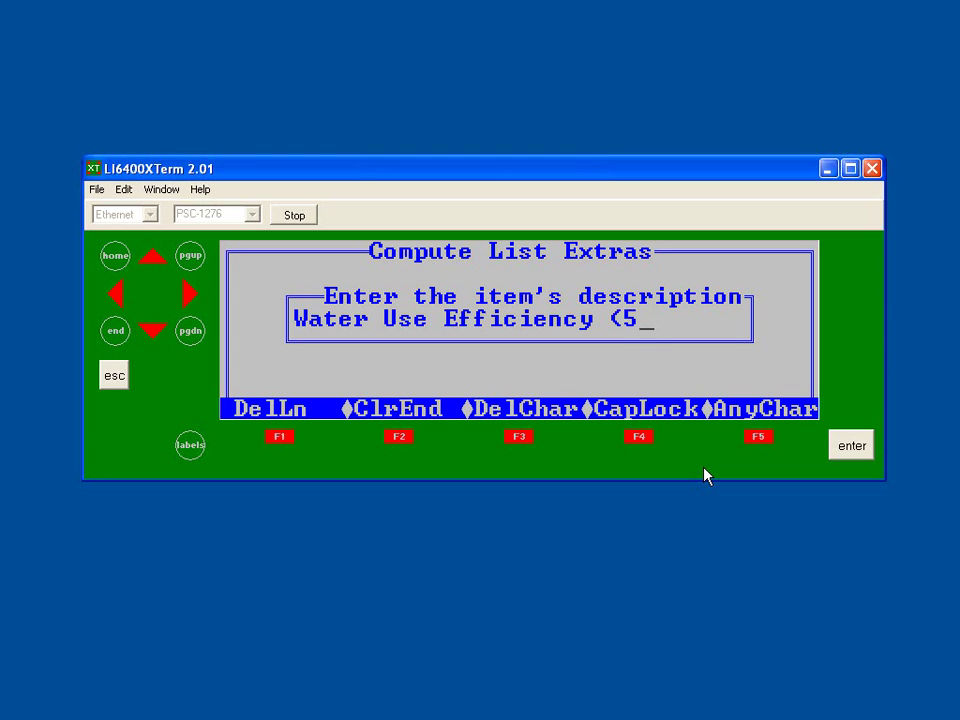
key(BackSpace)
key(BackSpace)
text(%))
key(Return)
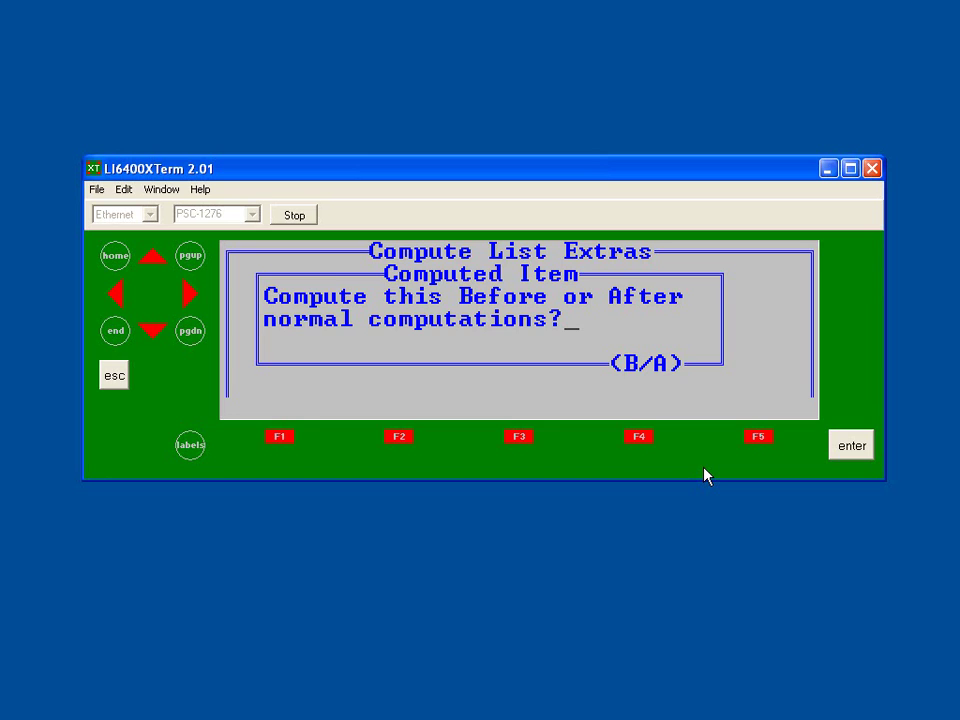
key(a)
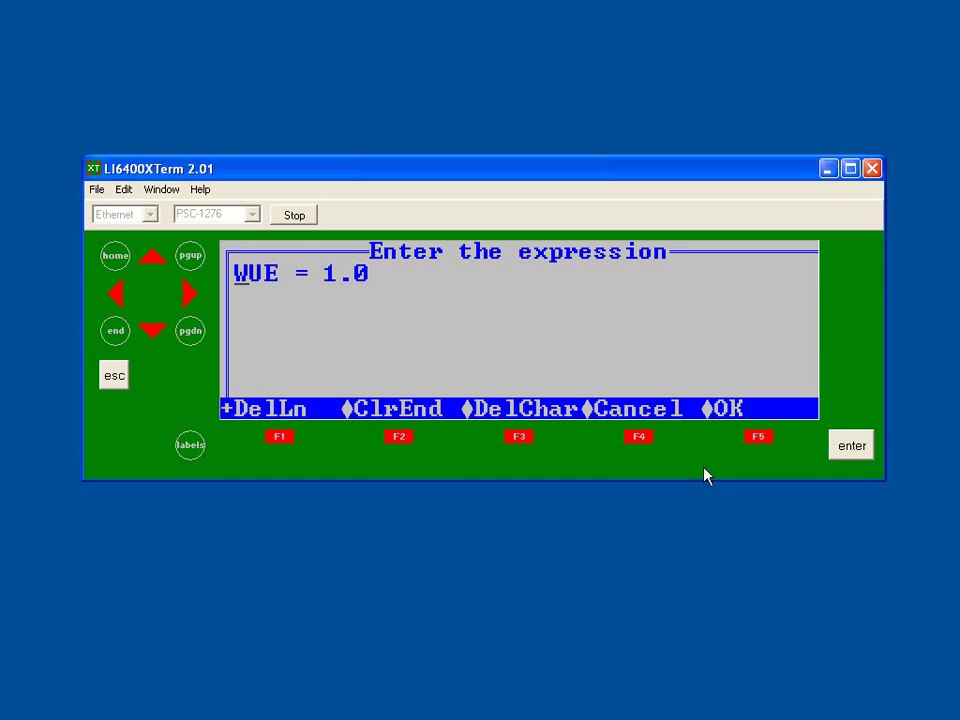
Clear the default value after the equals sign in the WUE expression.
key(End)
key(BackSpace)
key(BackSpace)
key(BackSpace)
key(BackSpace)
Insert the Photo variable (u30) from the variable list into the WUE expression.
click(189, 443)
click(182, 449)
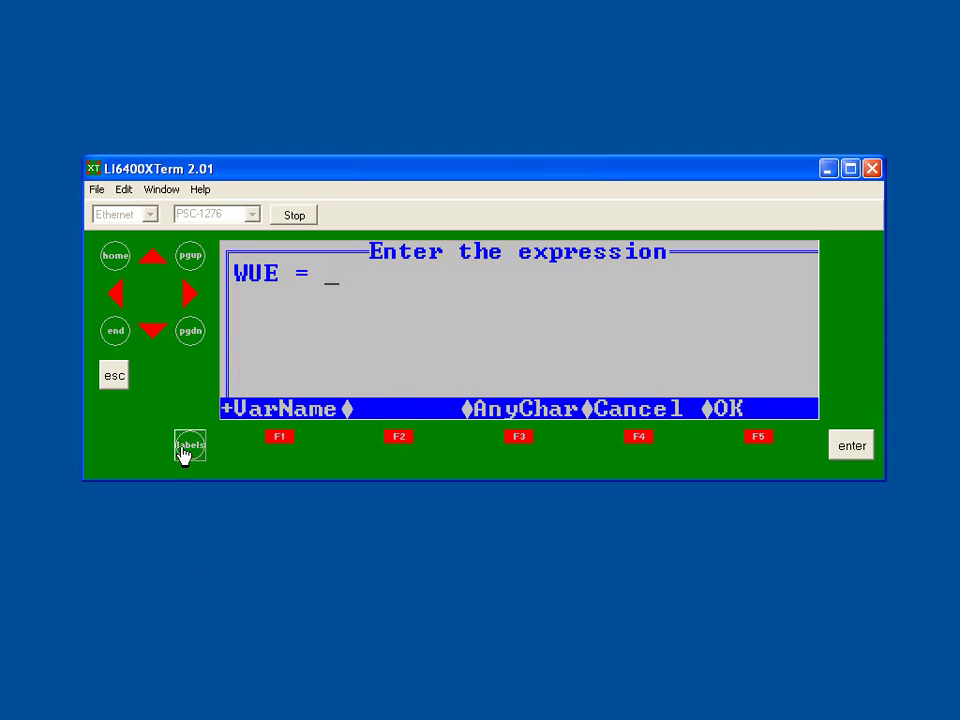
click(281, 437)
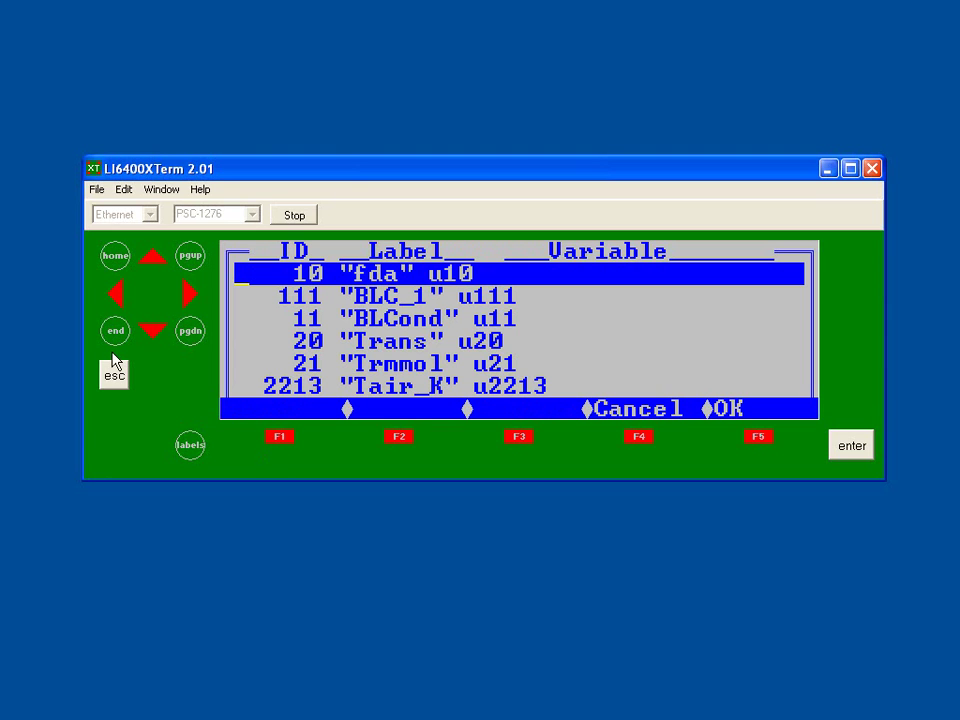
click(189, 336)
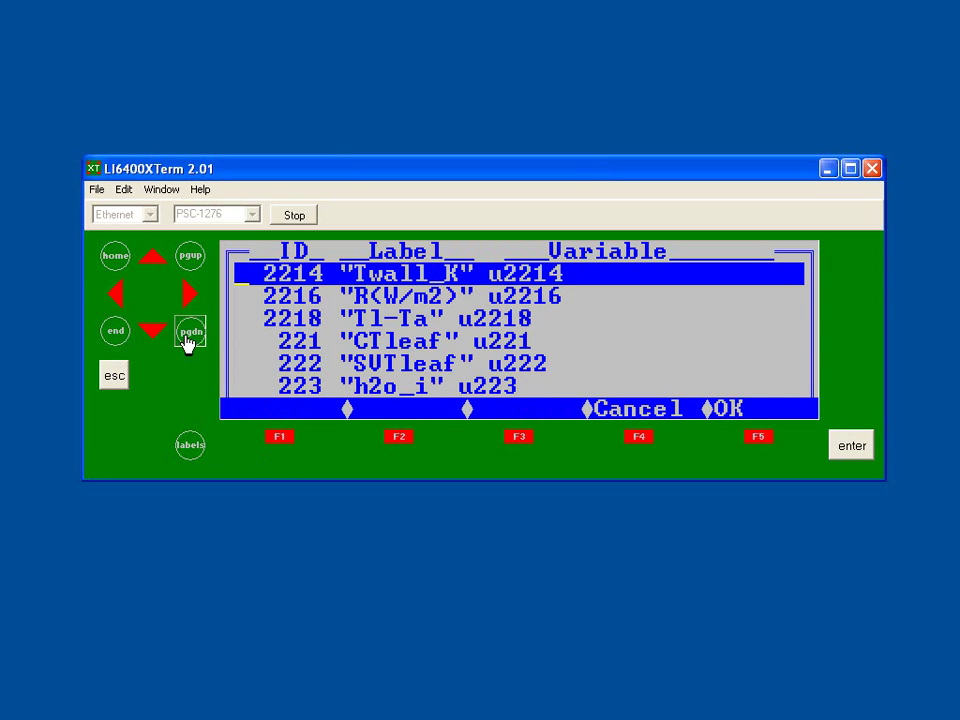
click(189, 336)
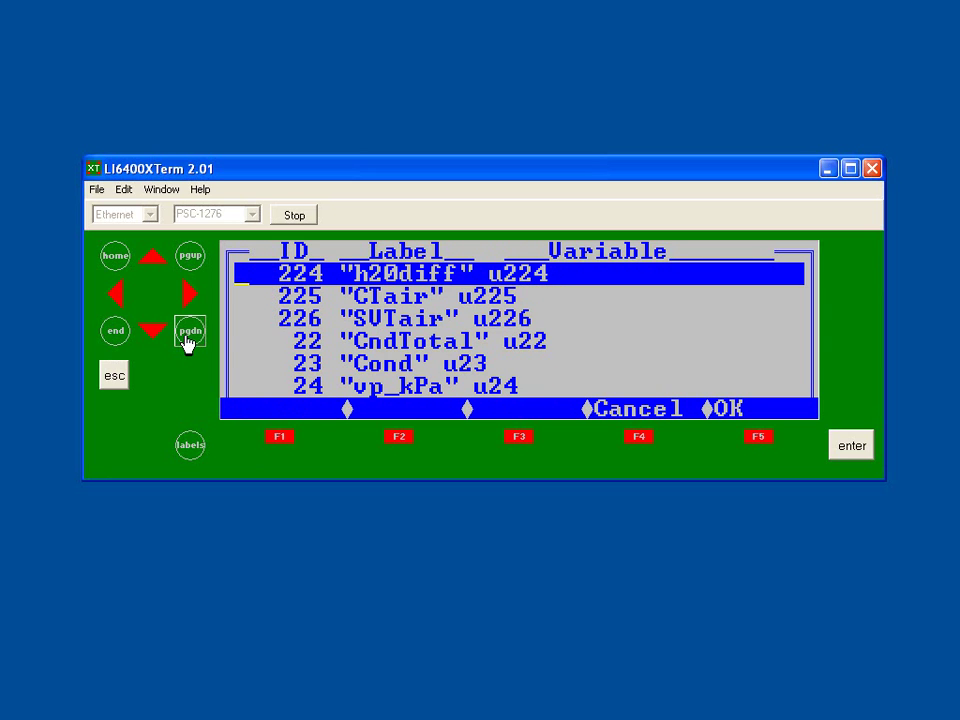
click(189, 338)
click(162, 333)
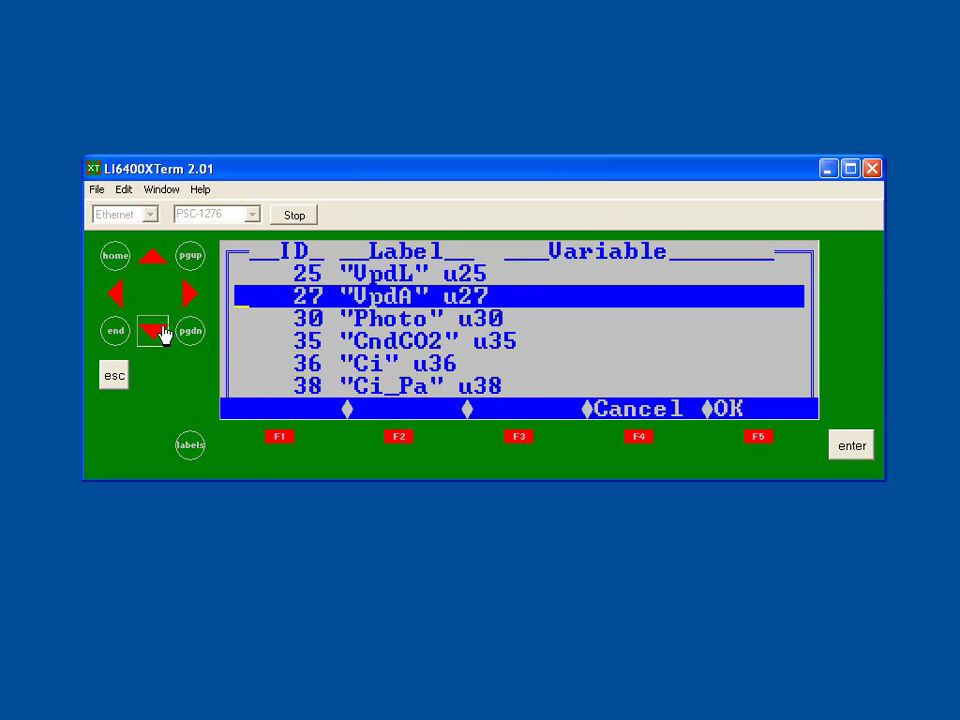
click(162, 333)
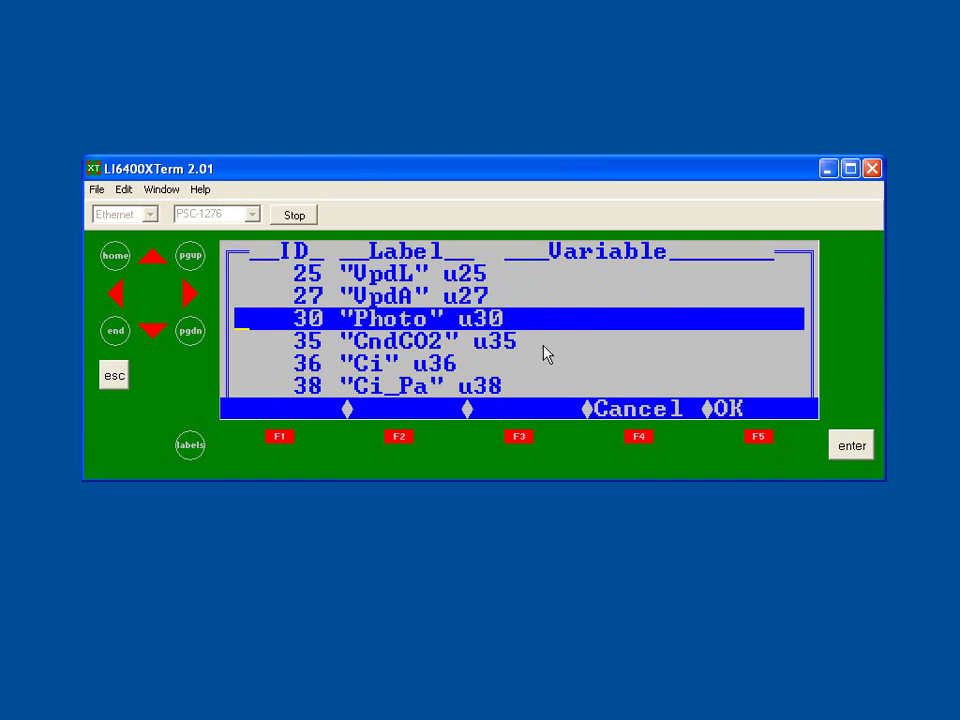
click(864, 454)
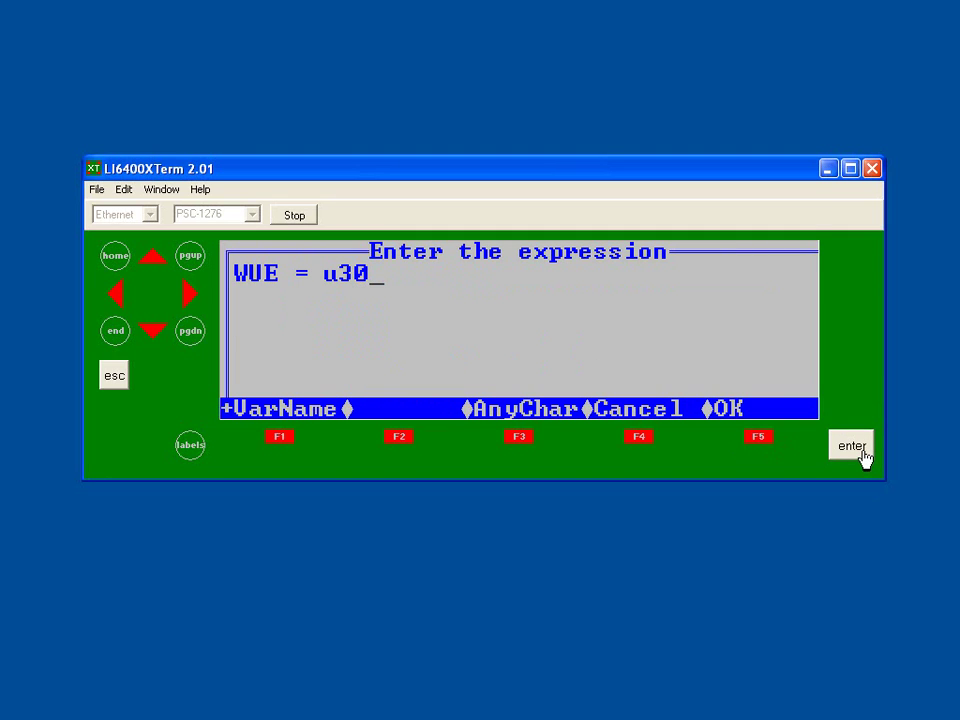
Divide the WUE expression by the Trans variable (u20) picked from the variable list.
text(/)
click(279, 440)
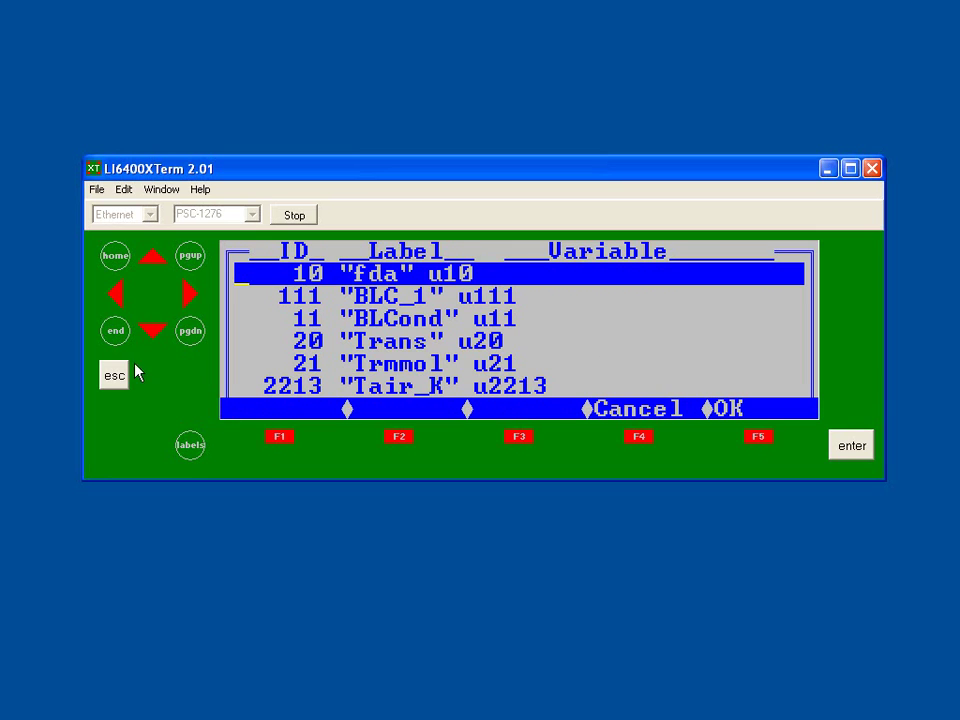
click(153, 330)
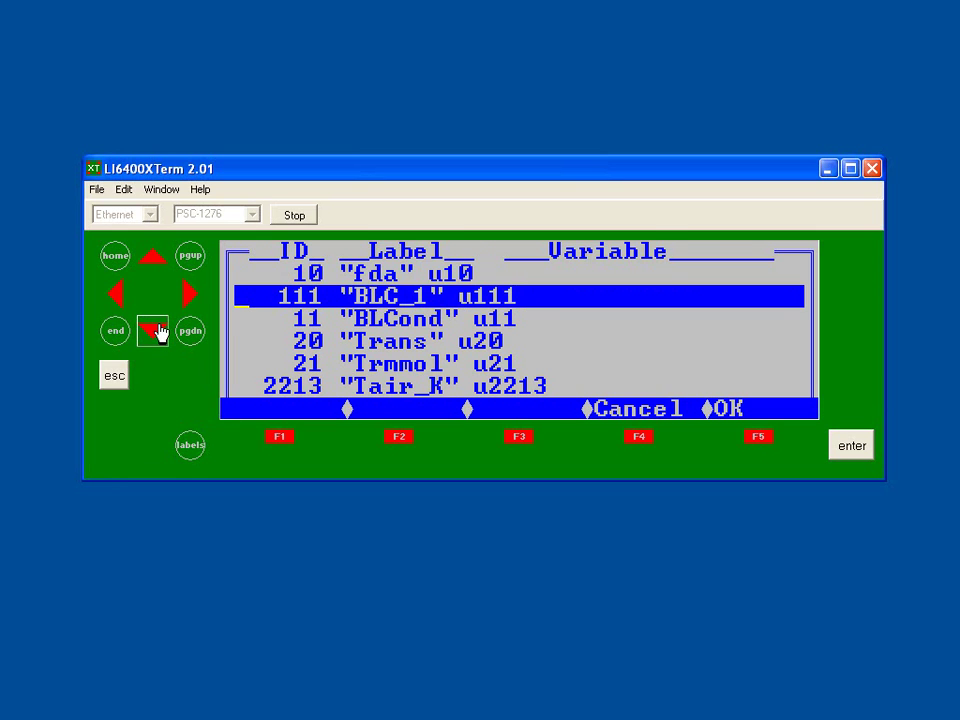
click(153, 330)
click(153, 330)
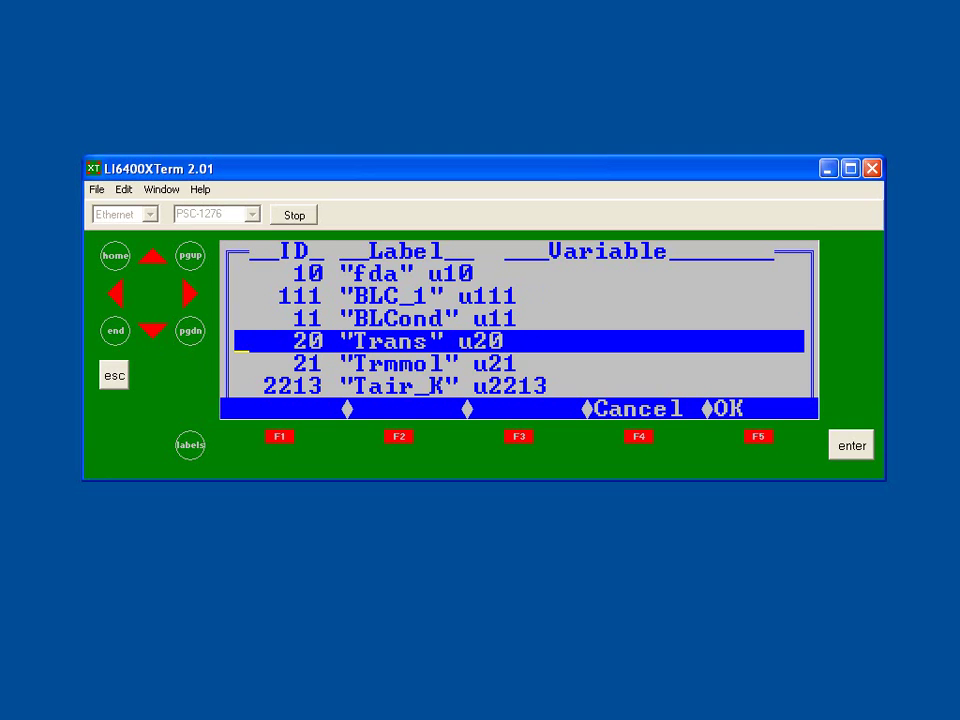
click(853, 445)
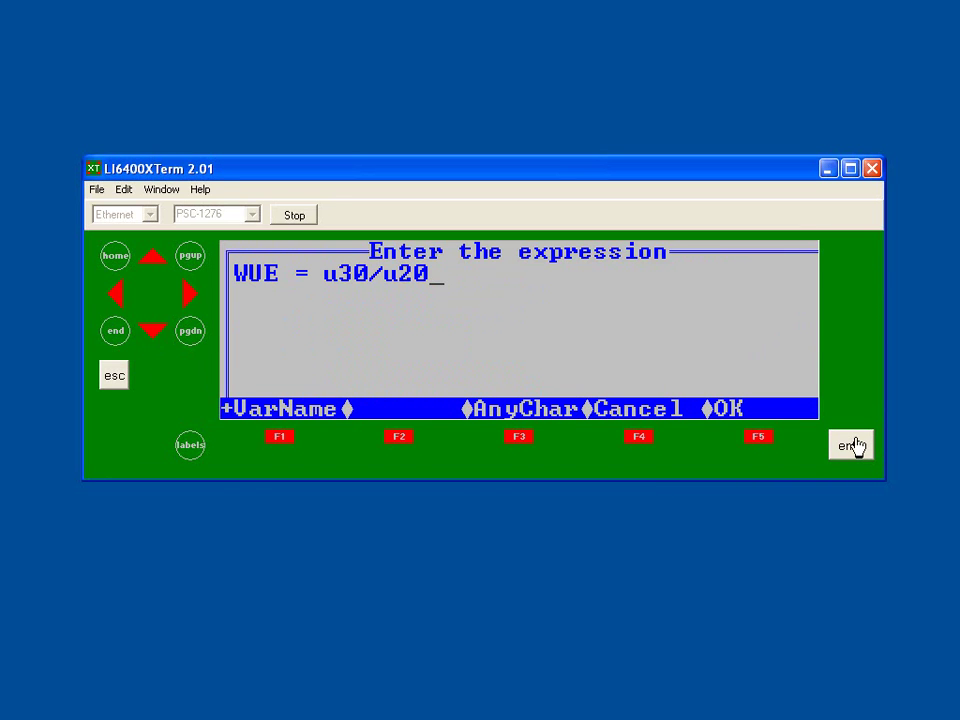
Complete the WUE expression by dividing it by 10000, accept it, and test the user item.
text(/10000)
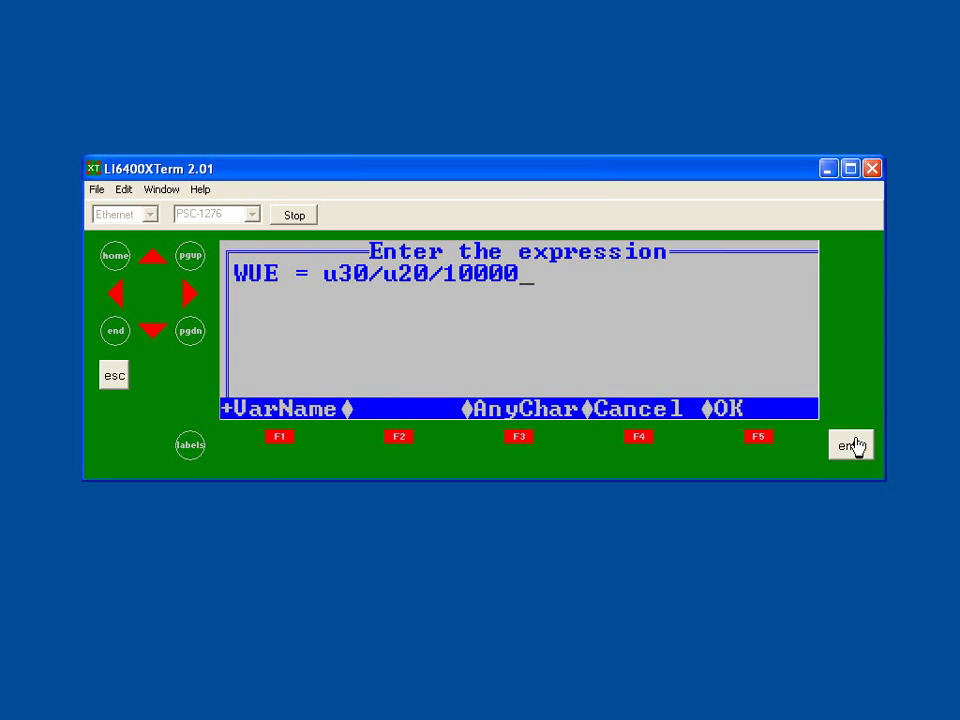
click(758, 438)
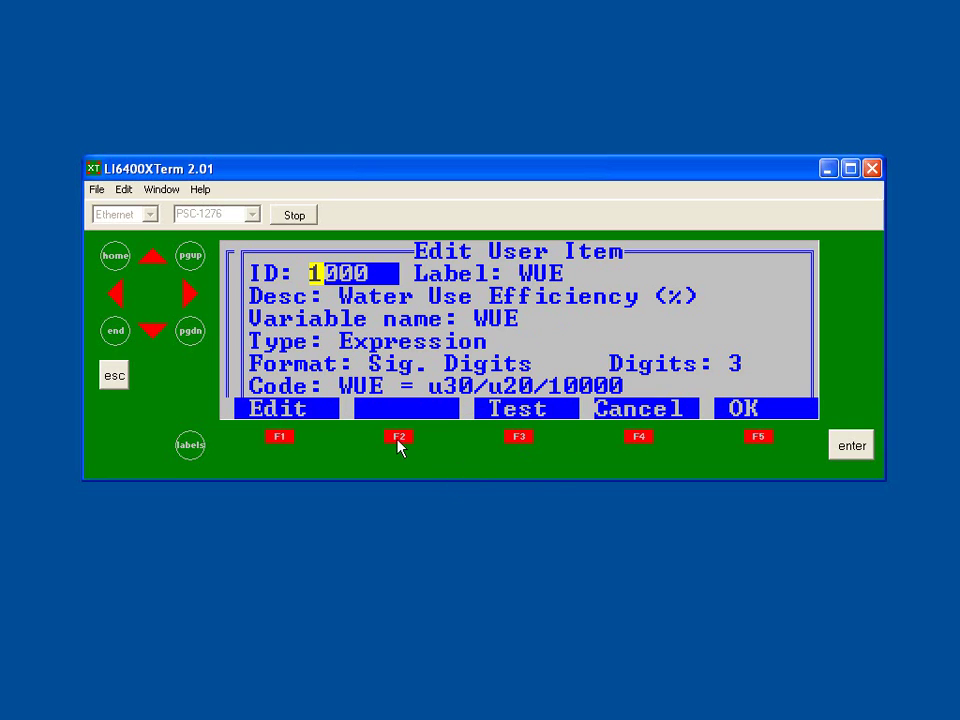
click(518, 437)
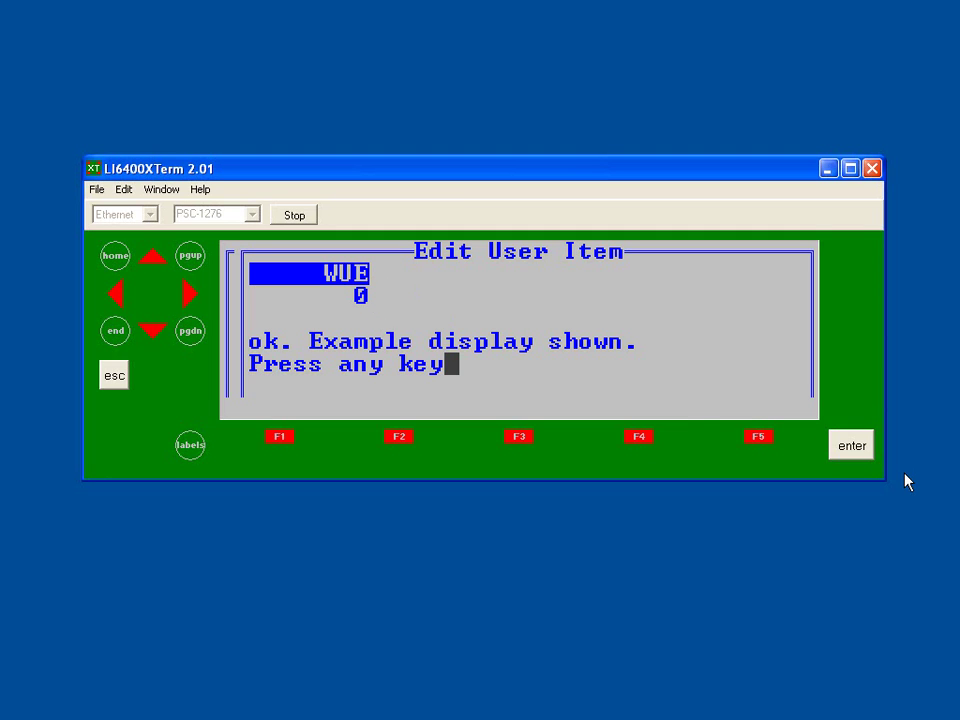
click(838, 446)
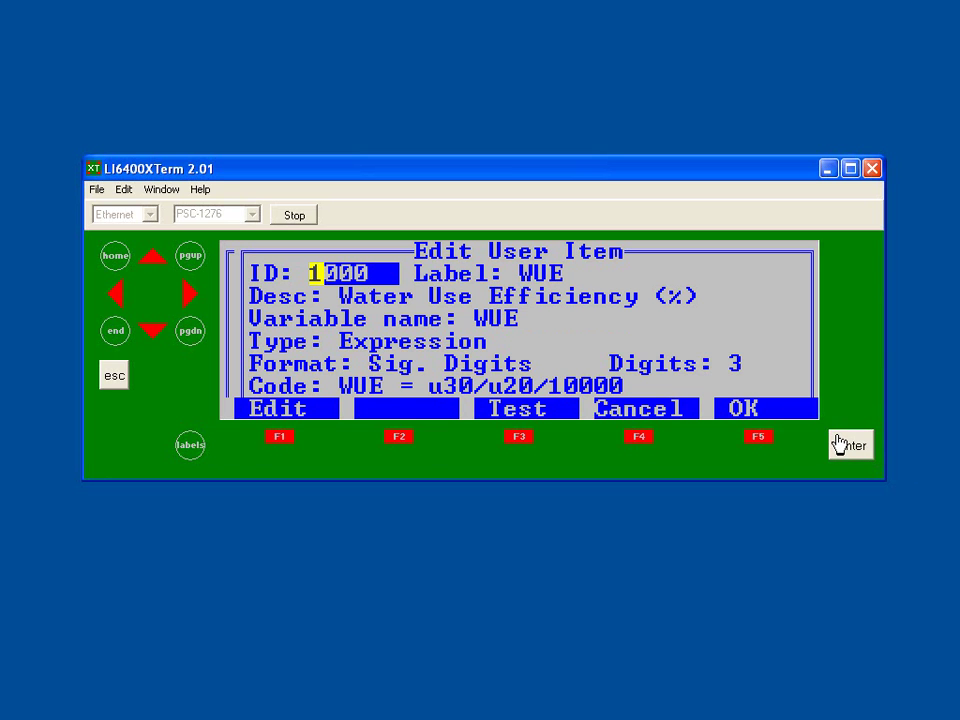
Save the WUE item, choosing to log it in data files and add it to the New Measurements display.
click(758, 438)
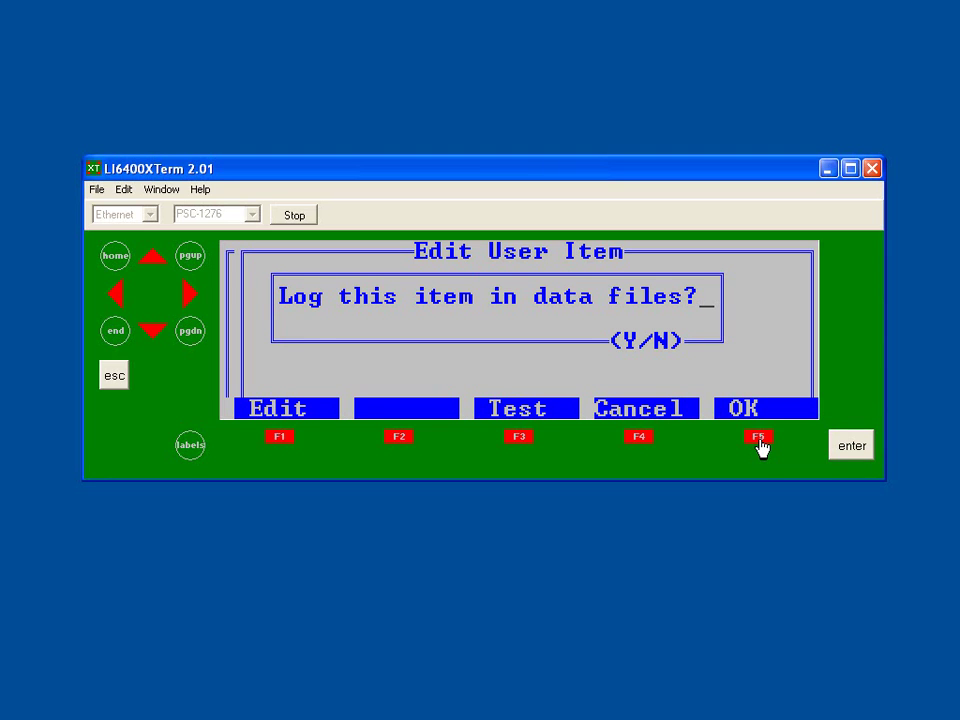
key(y)
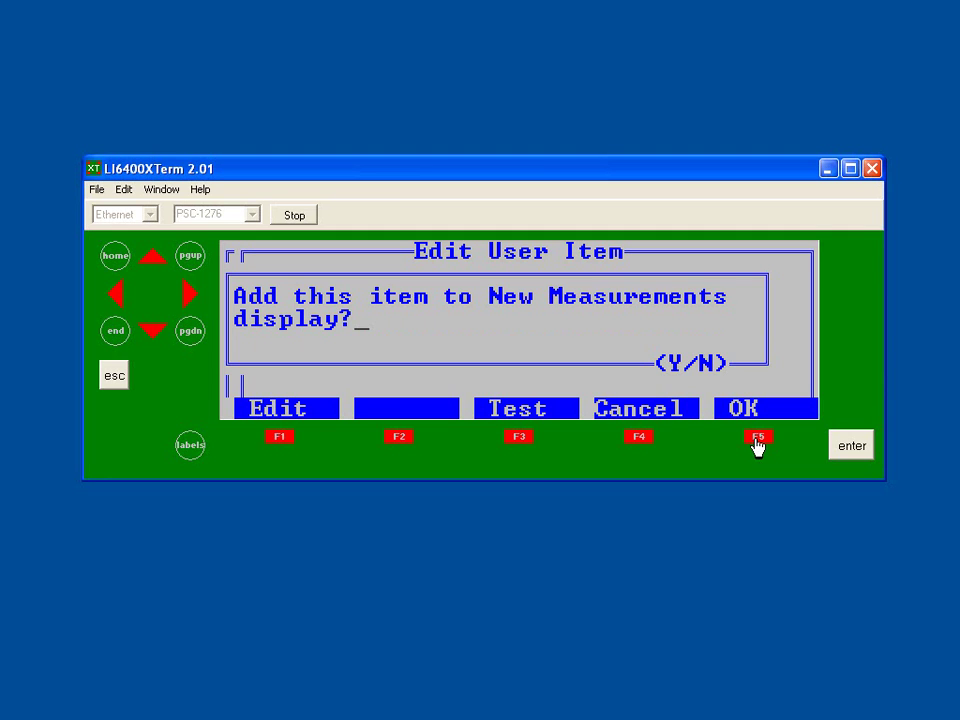
key(y)
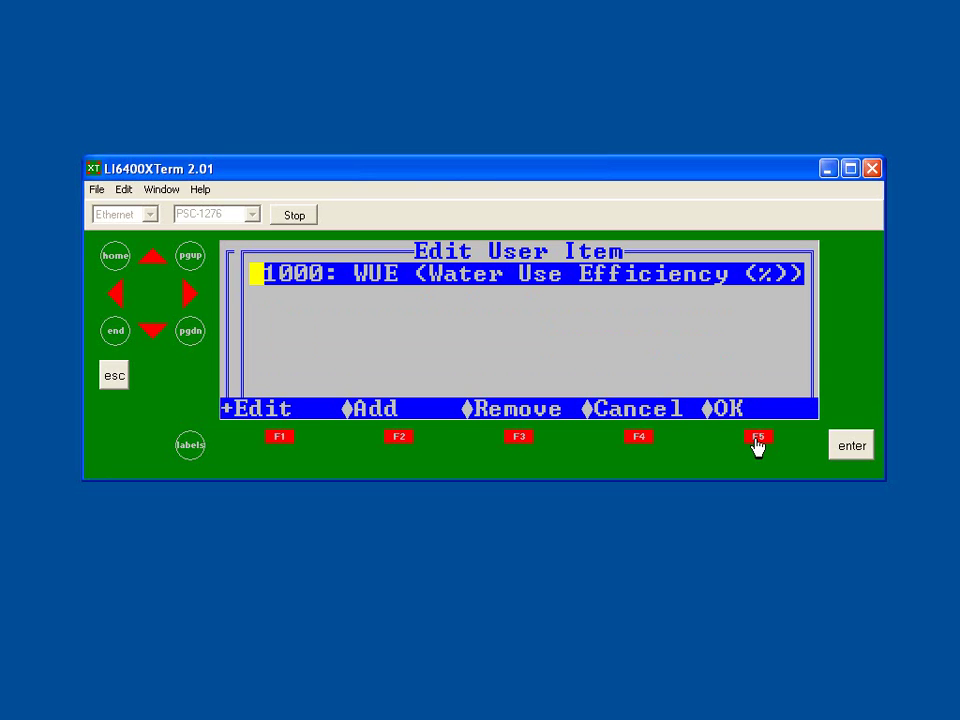
click(757, 441)
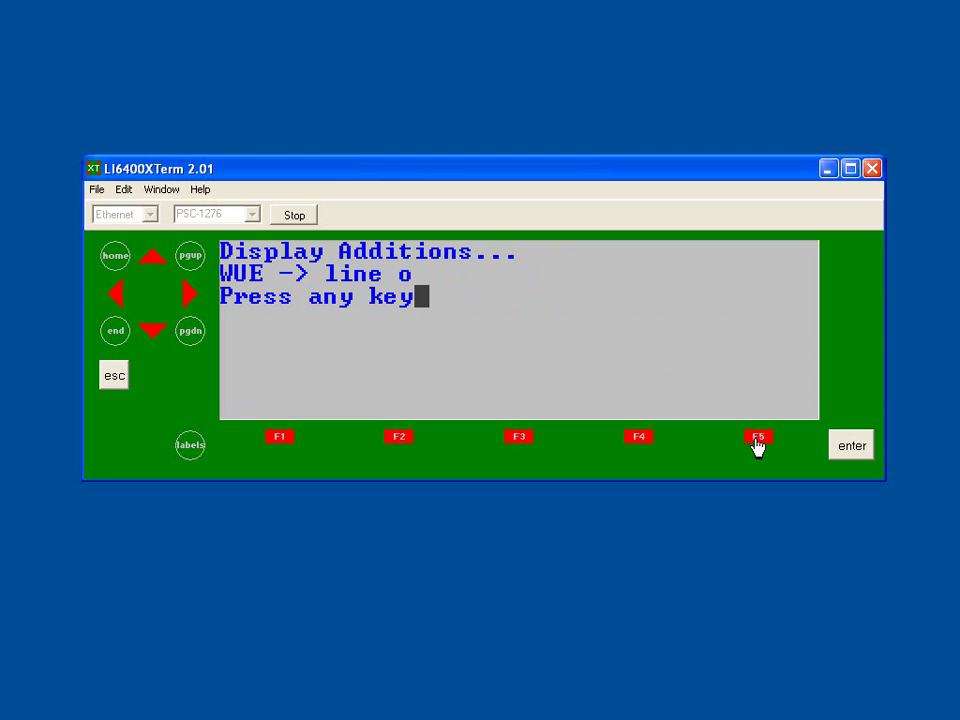
click(850, 446)
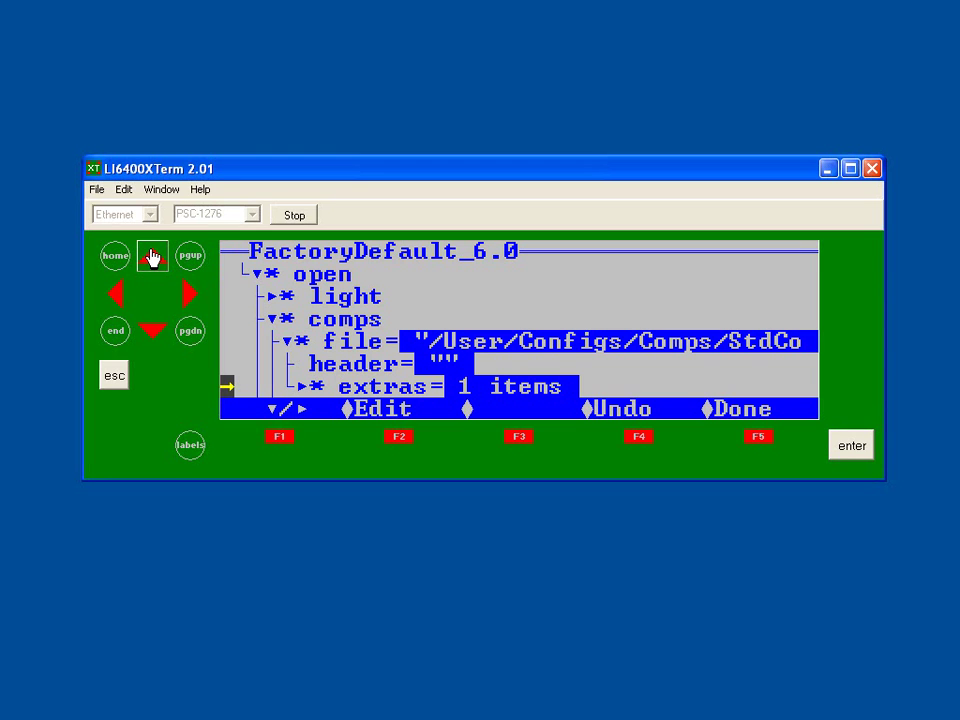
Collapse the comps branch and expand the log branch of the configuration tree.
click(152, 258)
click(152, 258)
click(152, 258)
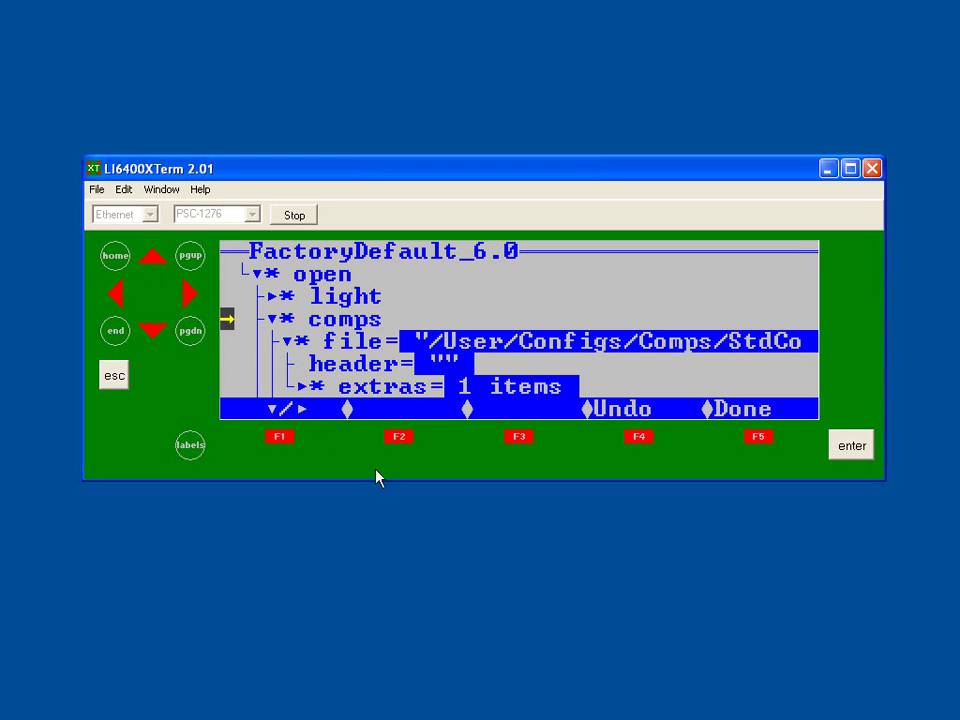
click(269, 435)
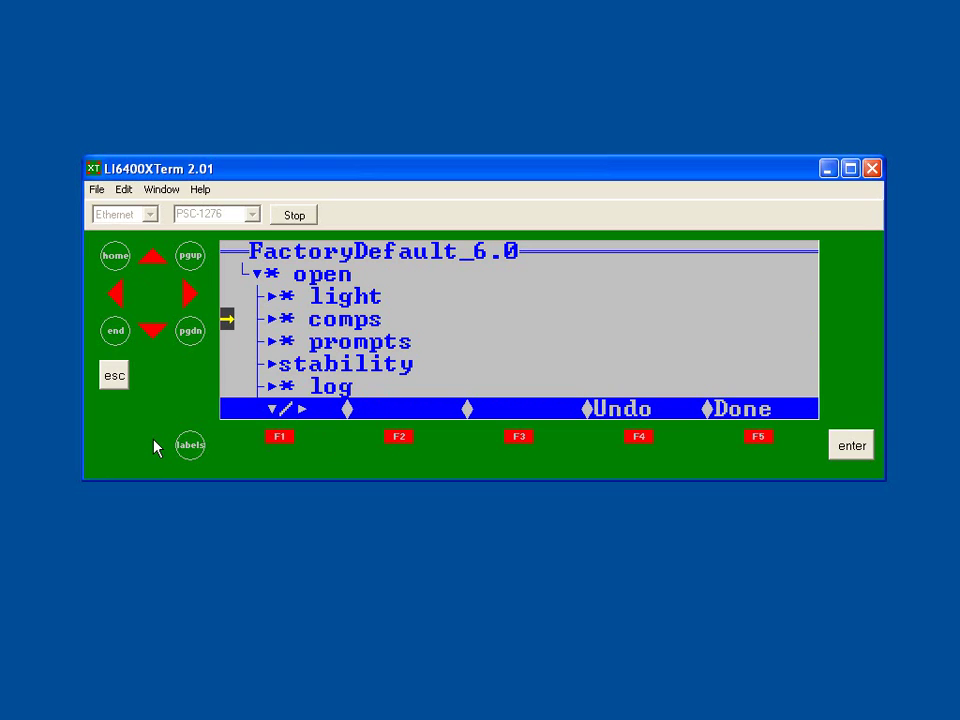
click(150, 336)
click(147, 336)
click(147, 337)
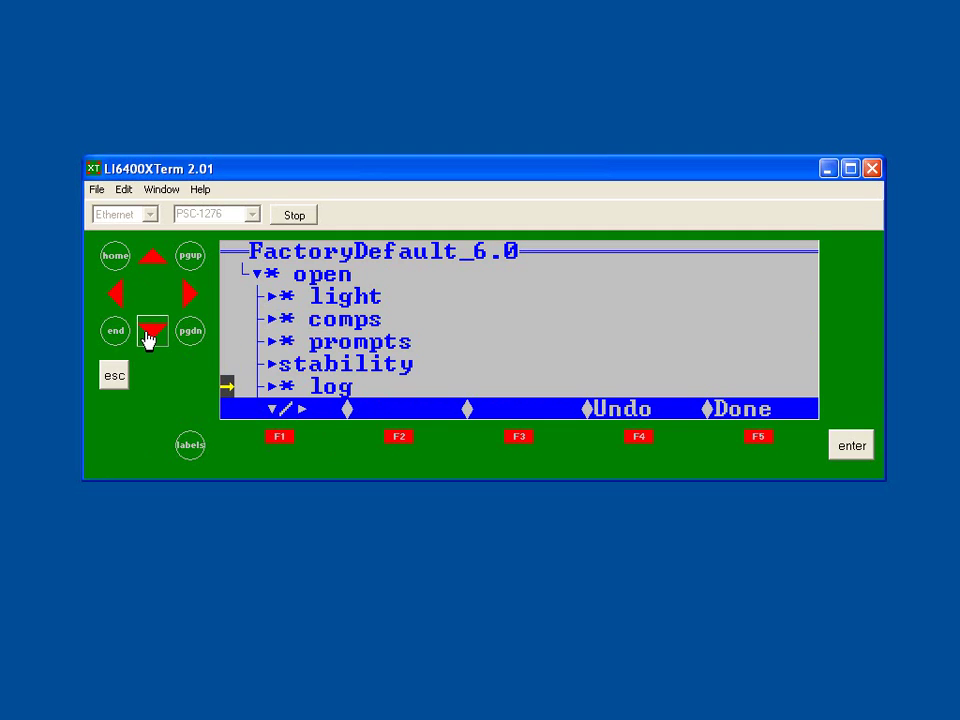
click(277, 440)
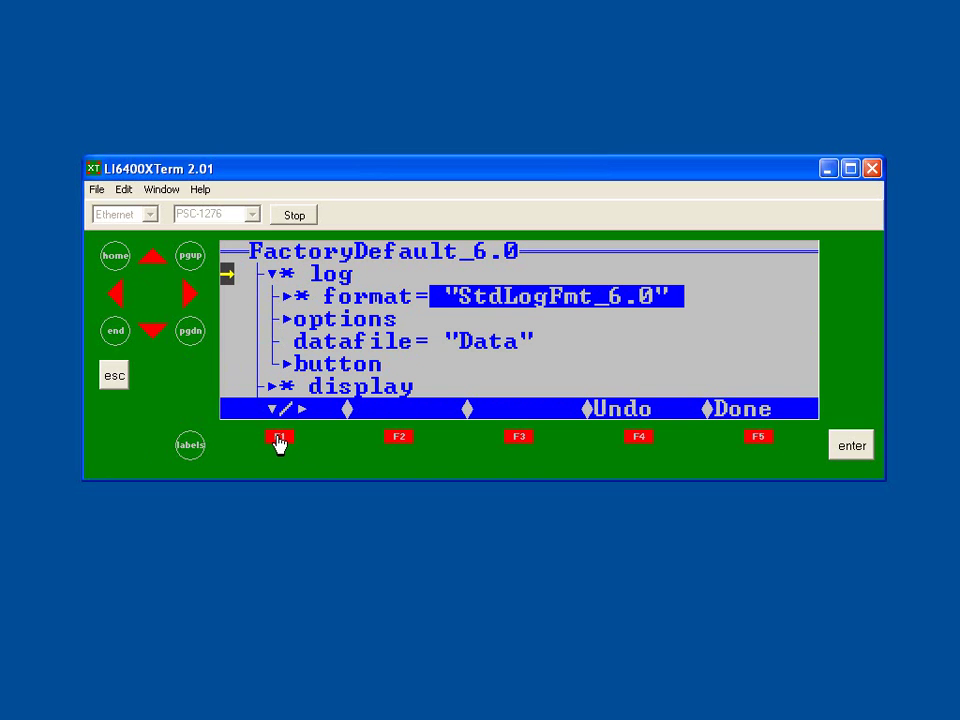
Expand the log format's items, inspect the WUE entry in the log list, and leave the list without editing.
click(153, 330)
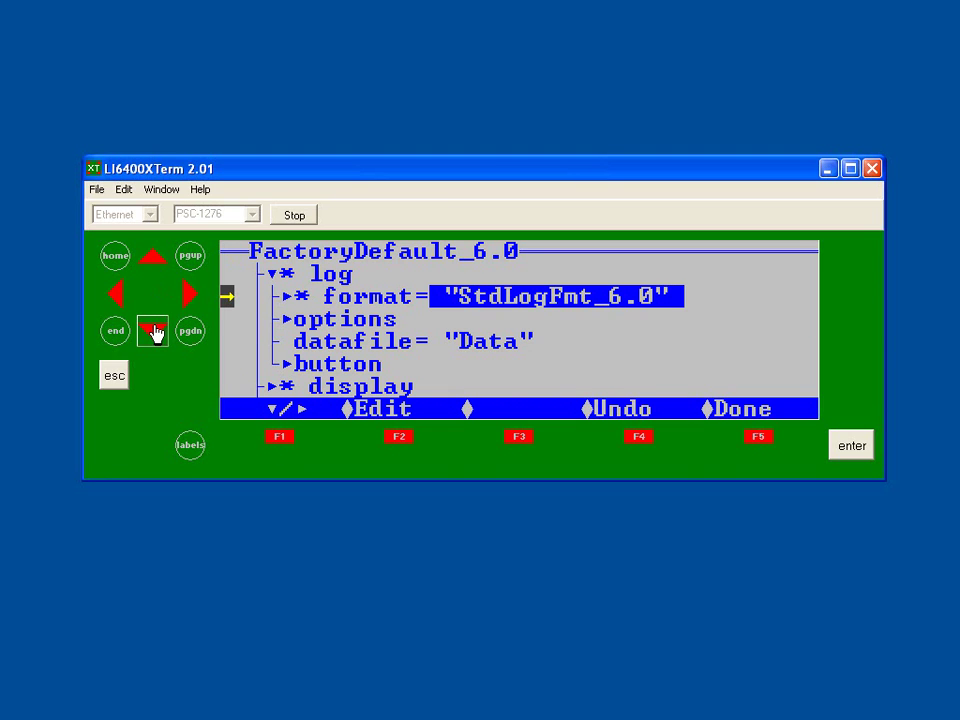
click(280, 440)
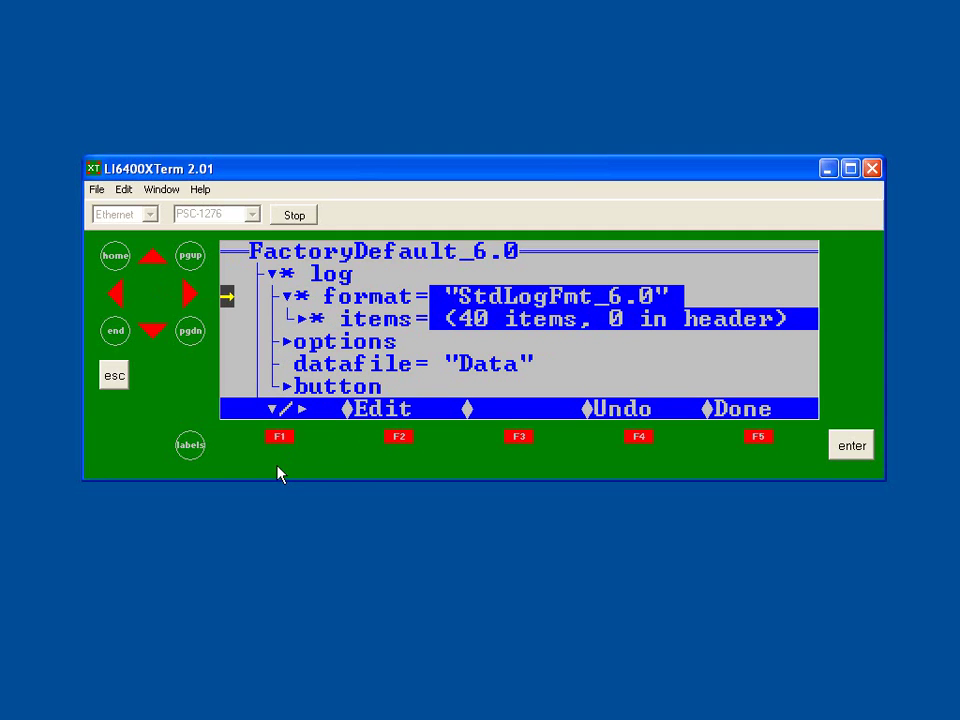
click(143, 333)
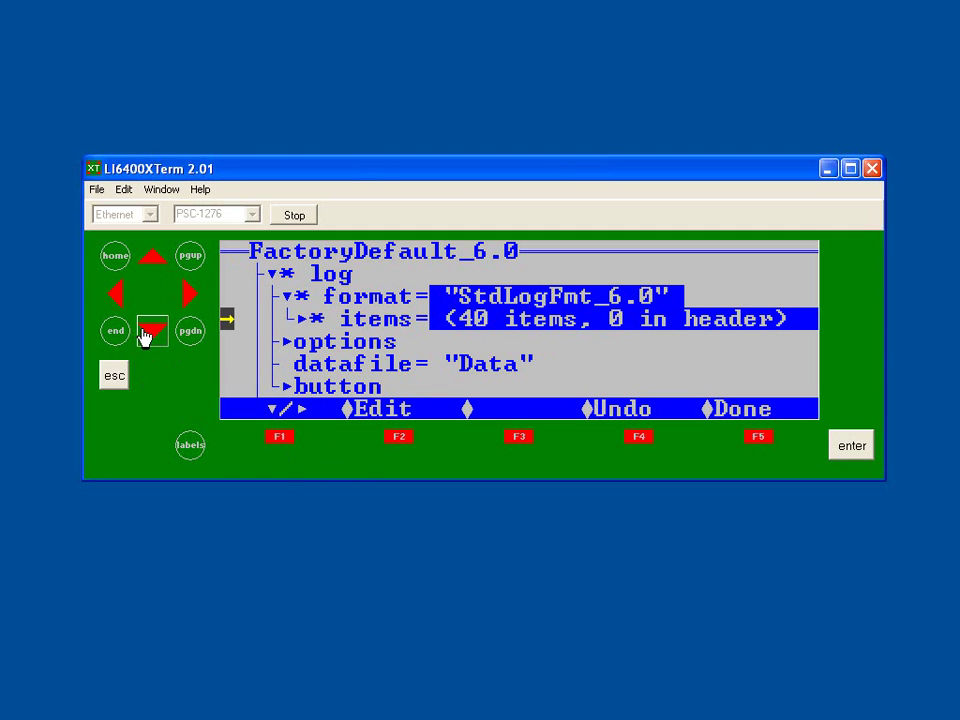
click(280, 440)
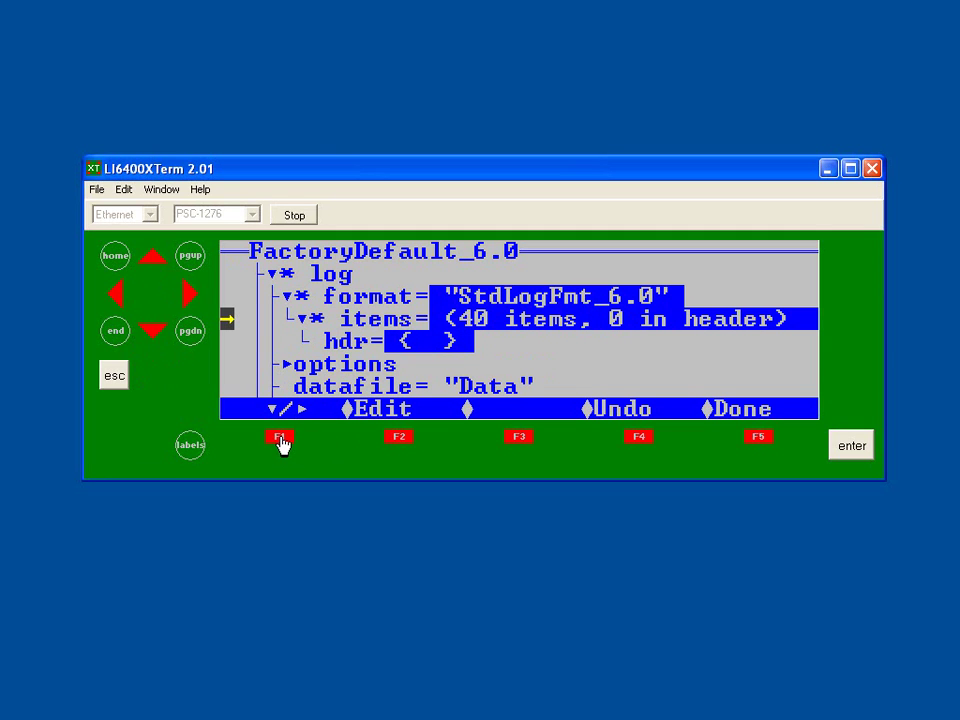
click(855, 452)
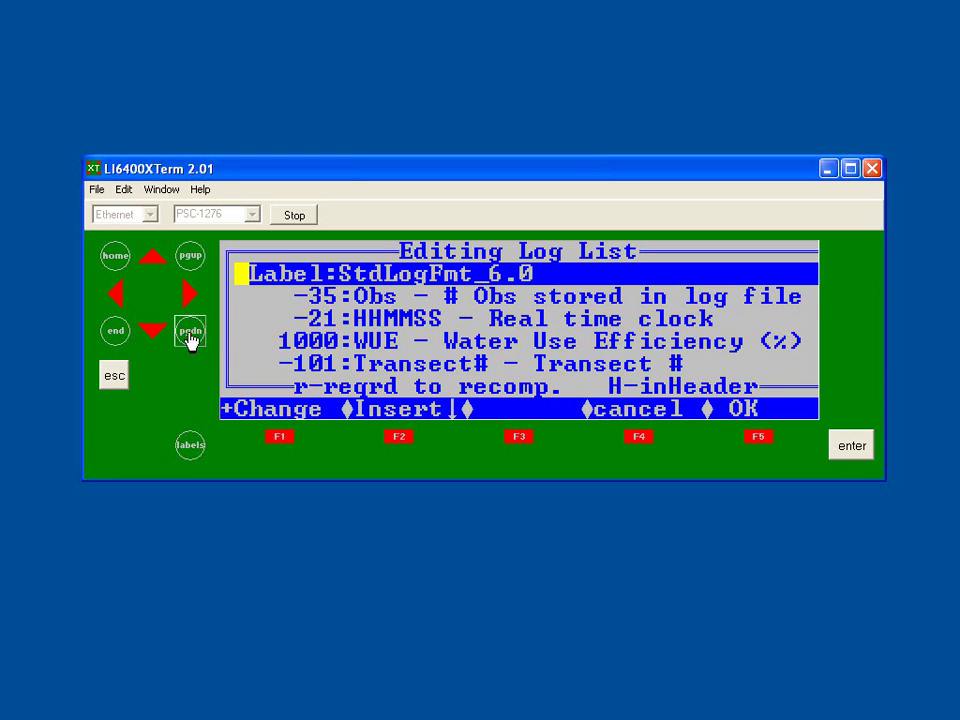
click(154, 334)
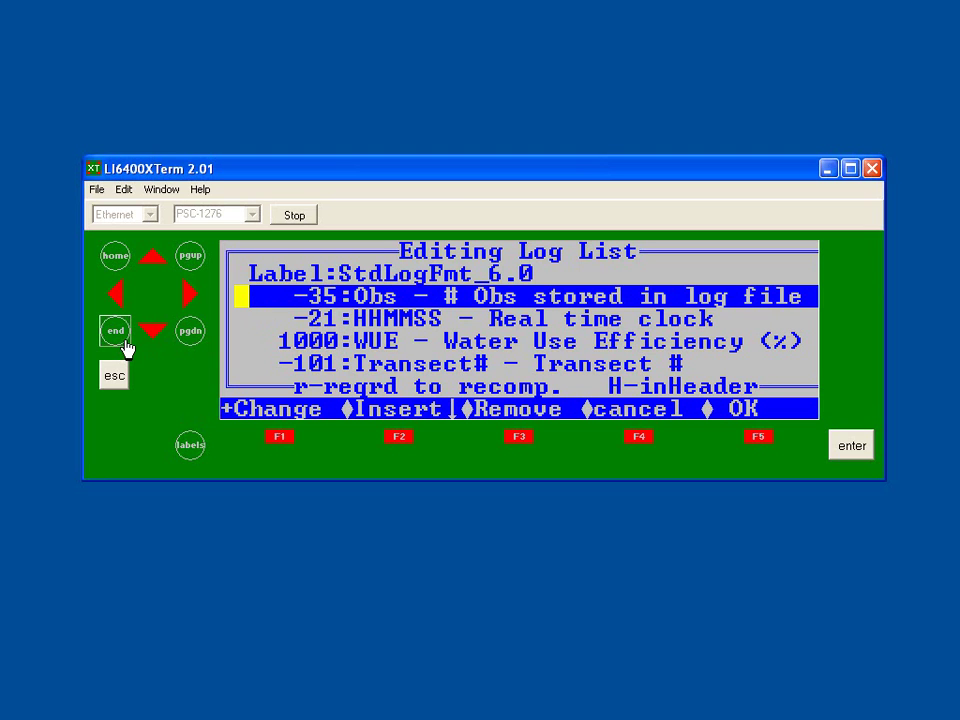
click(152, 334)
click(152, 334)
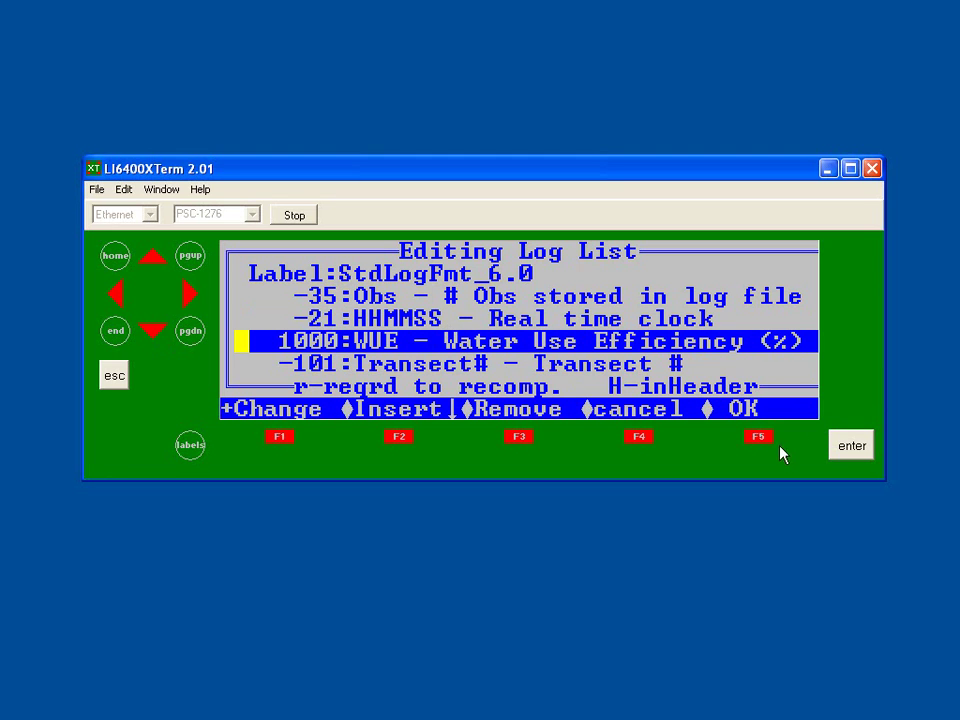
click(116, 375)
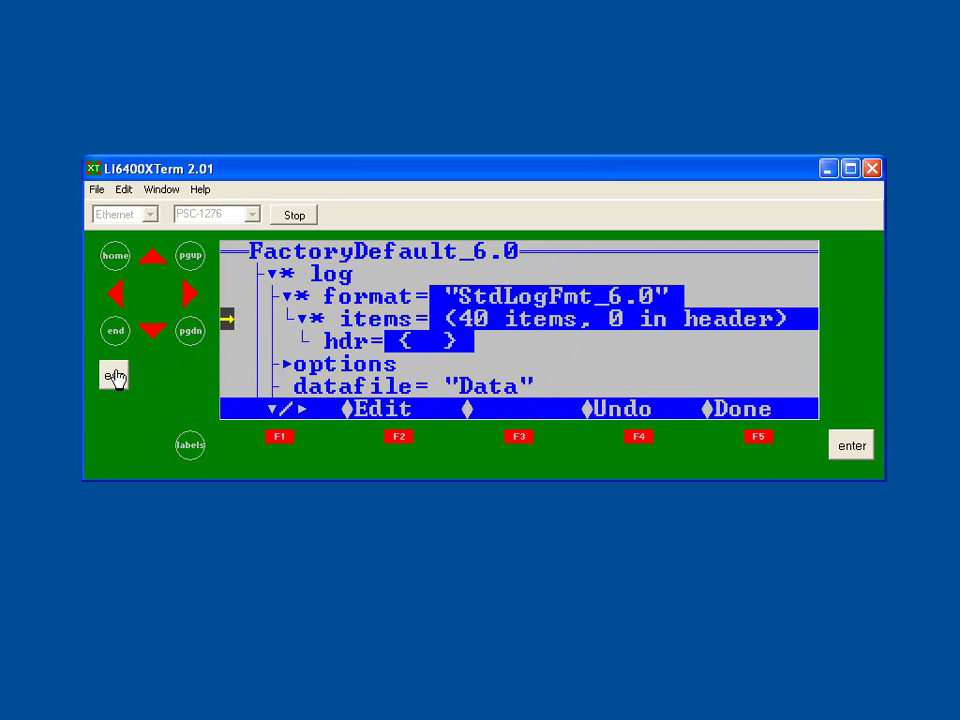
Collapse the log branch and expand the controls branch down to its defaults.
click(152, 259)
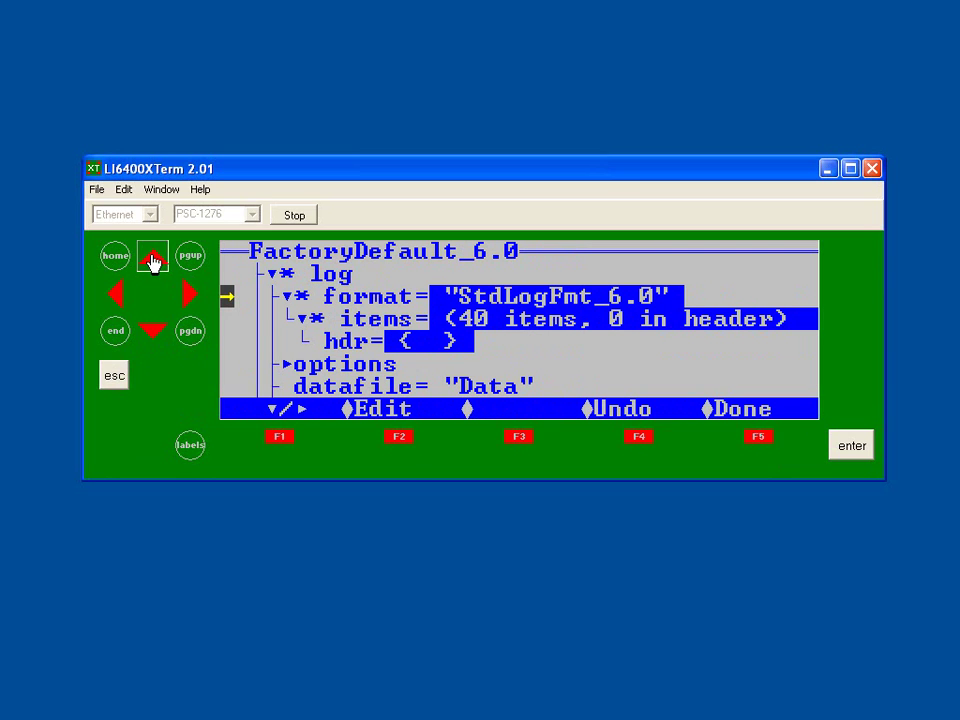
click(152, 259)
click(281, 438)
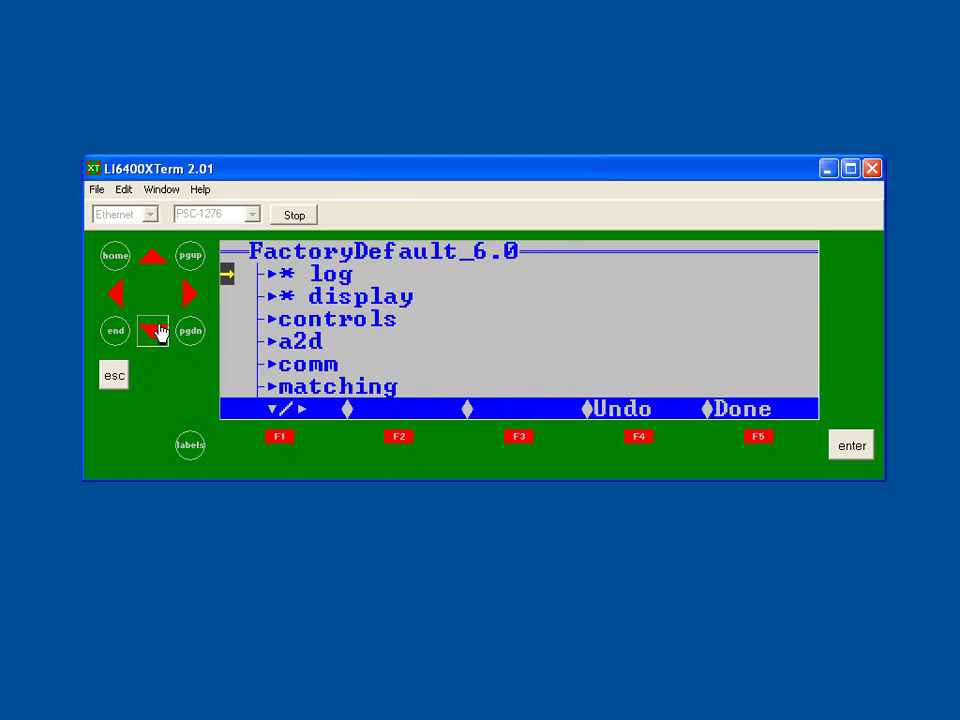
click(154, 330)
click(154, 330)
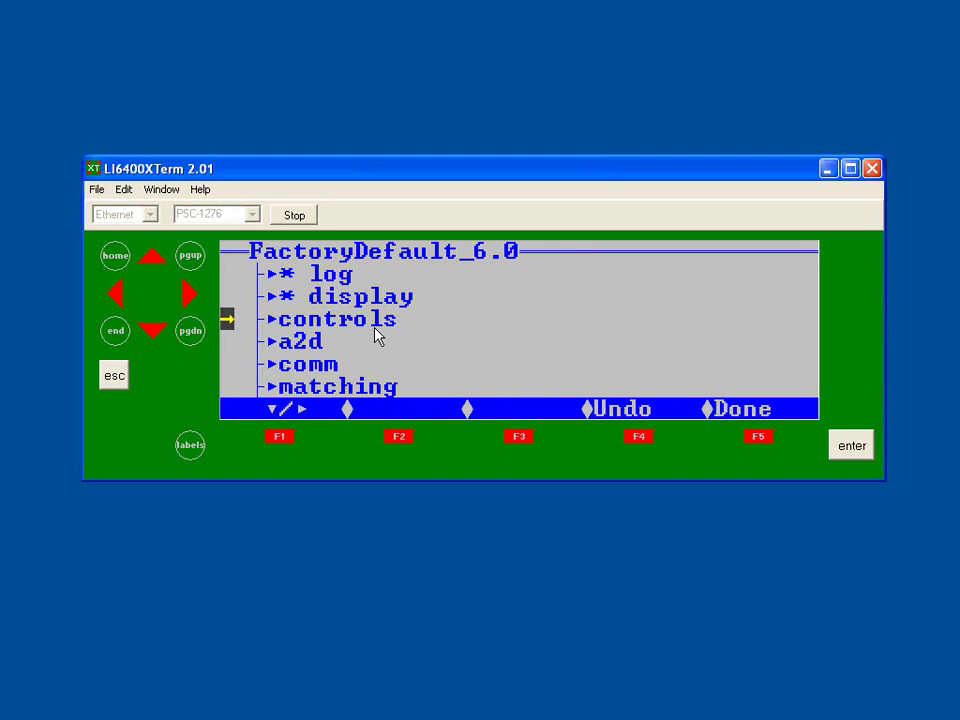
click(280, 440)
click(152, 331)
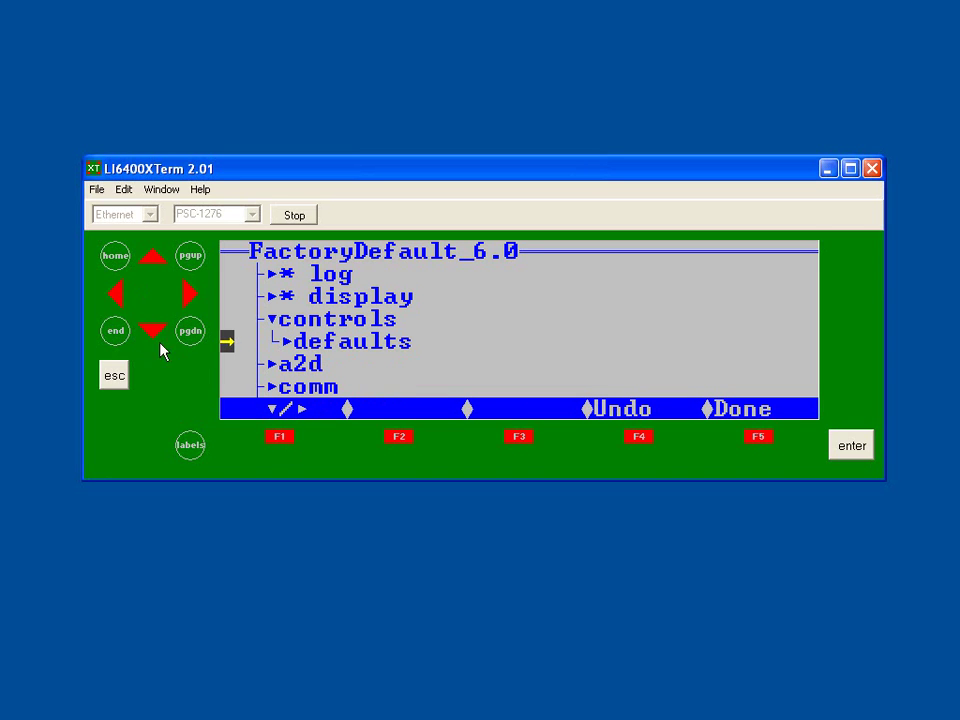
click(280, 440)
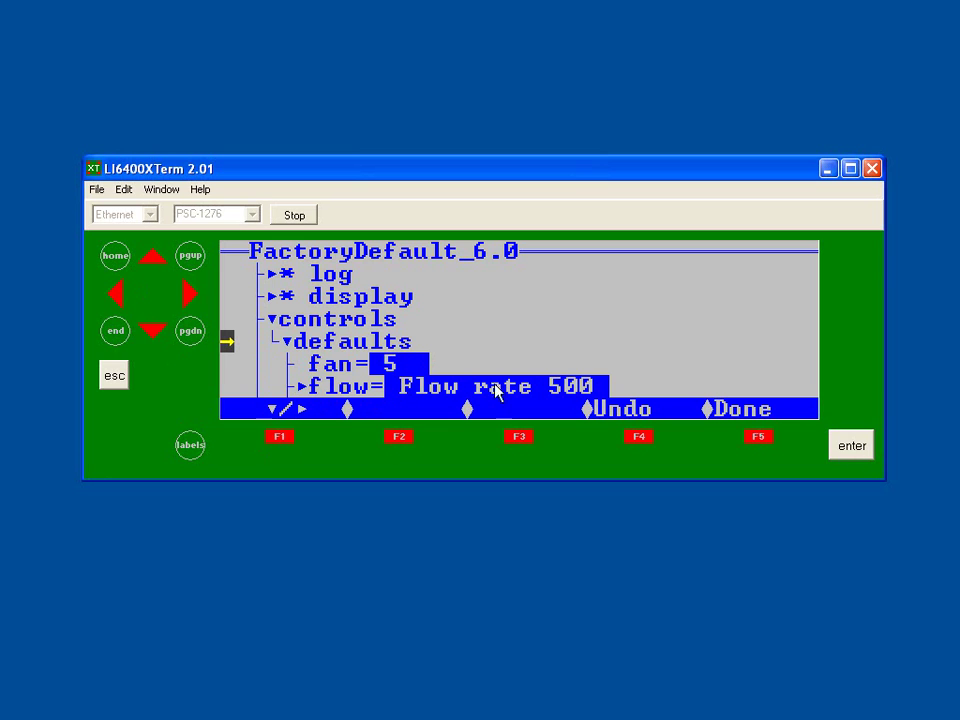
Set the default CO2 control to Ref CO2 with a target of 370 µmol/mol.
click(188, 336)
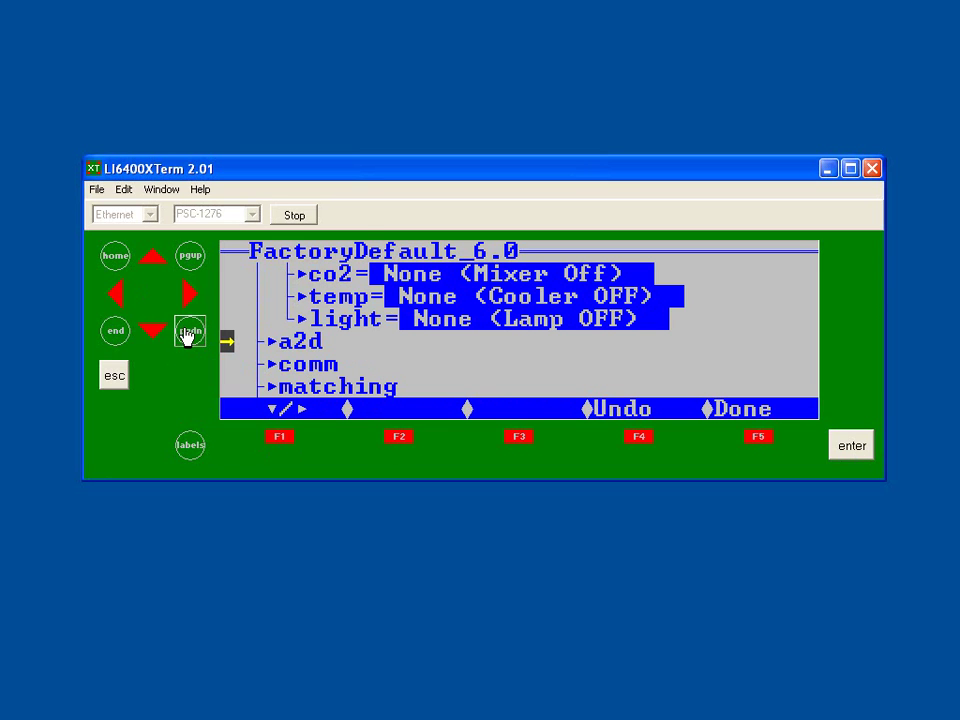
click(160, 262)
click(160, 262)
click(160, 262)
click(160, 262)
click(160, 262)
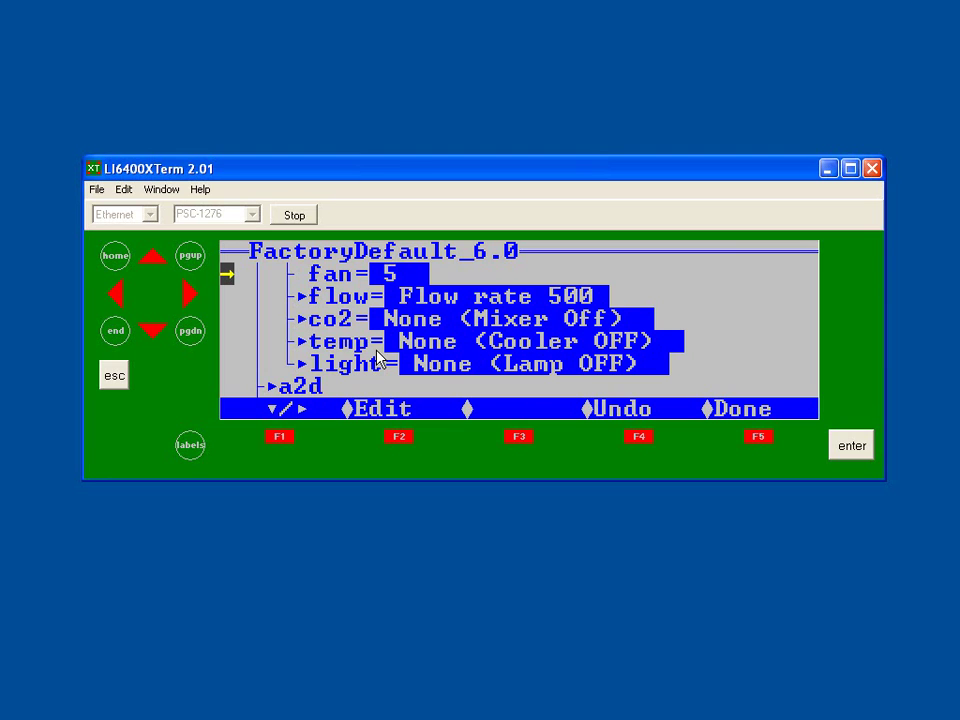
click(151, 335)
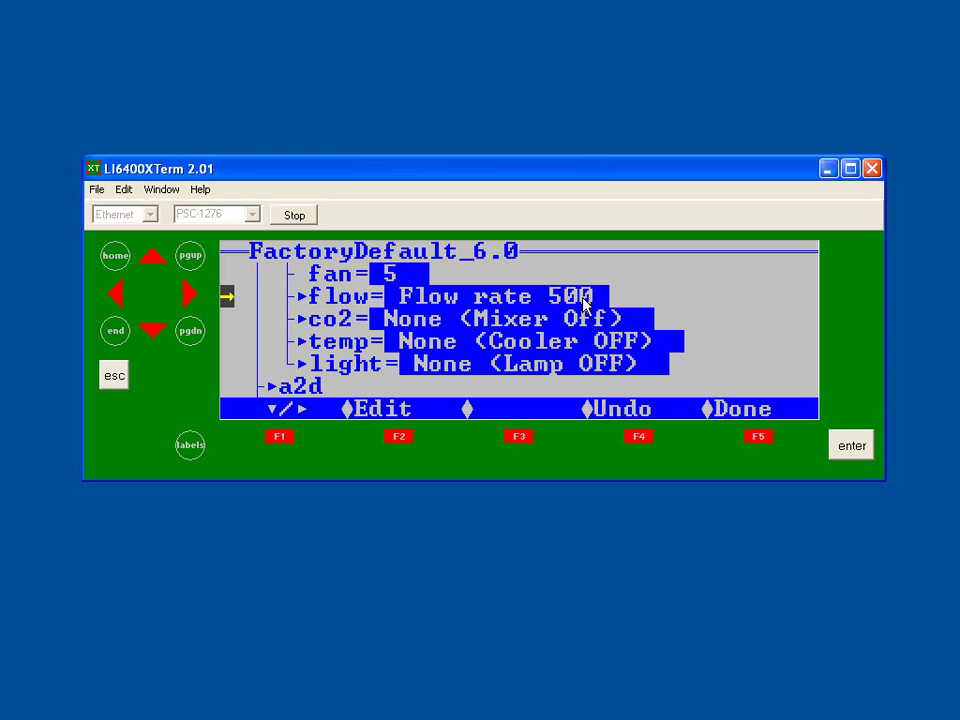
click(153, 333)
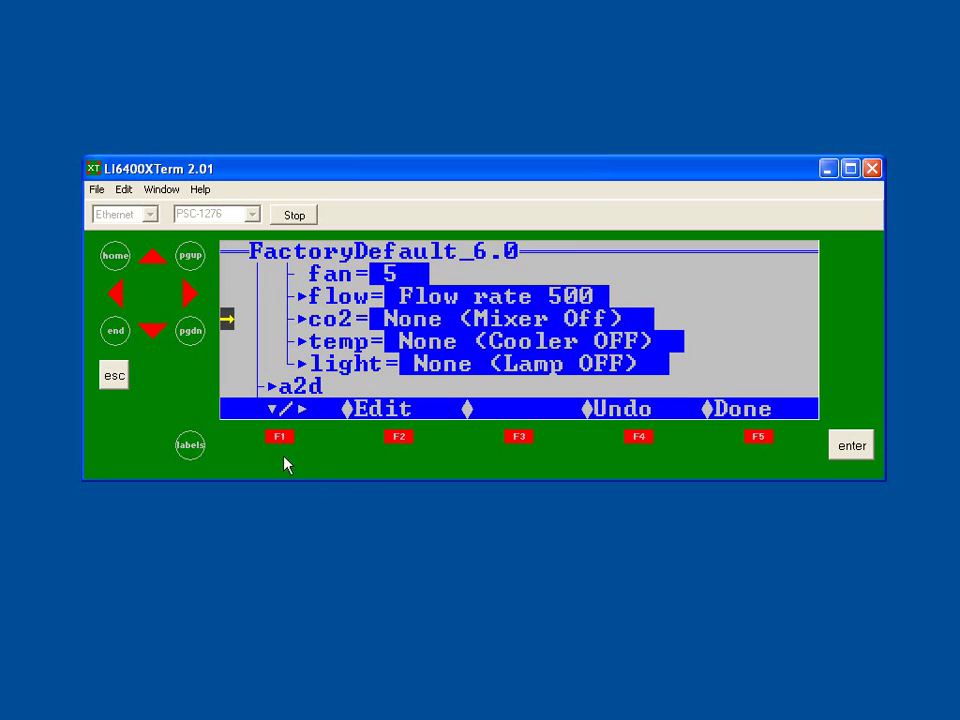
click(398, 438)
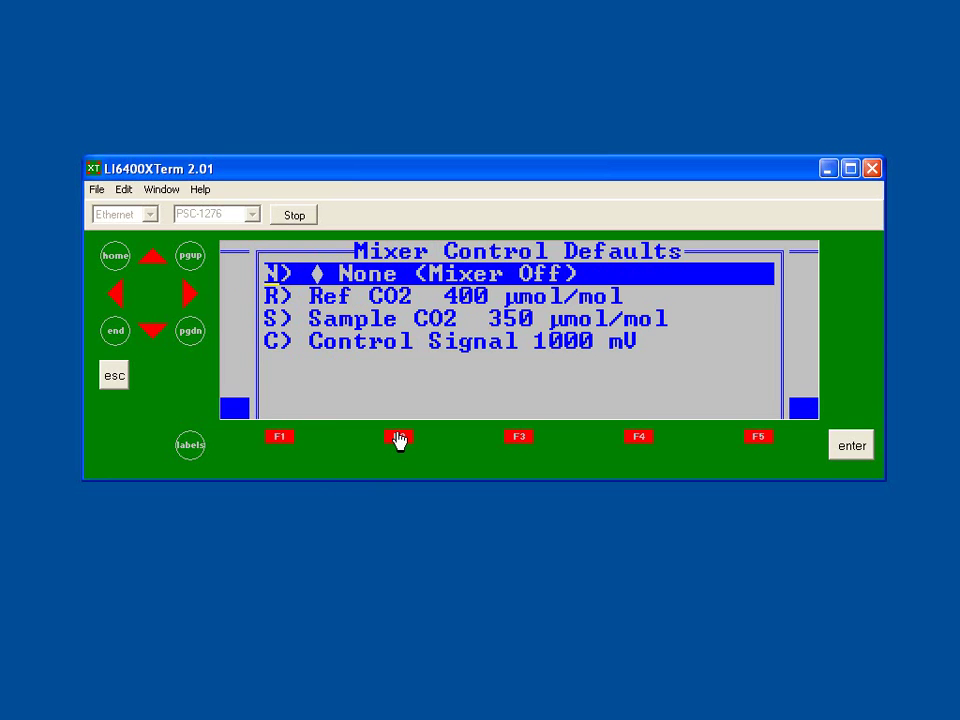
click(158, 337)
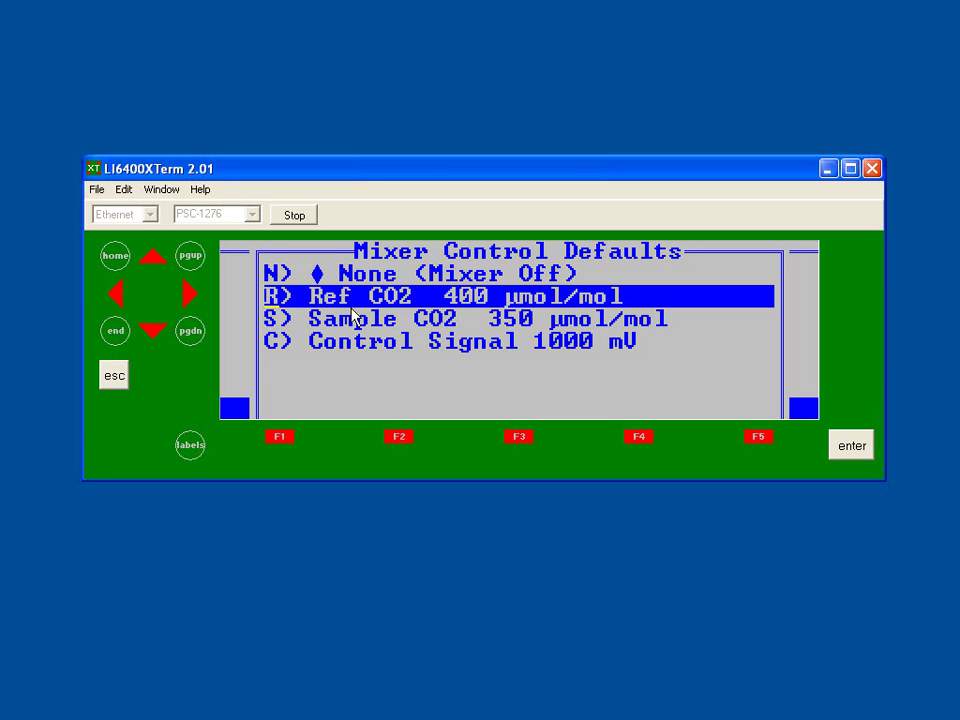
click(852, 450)
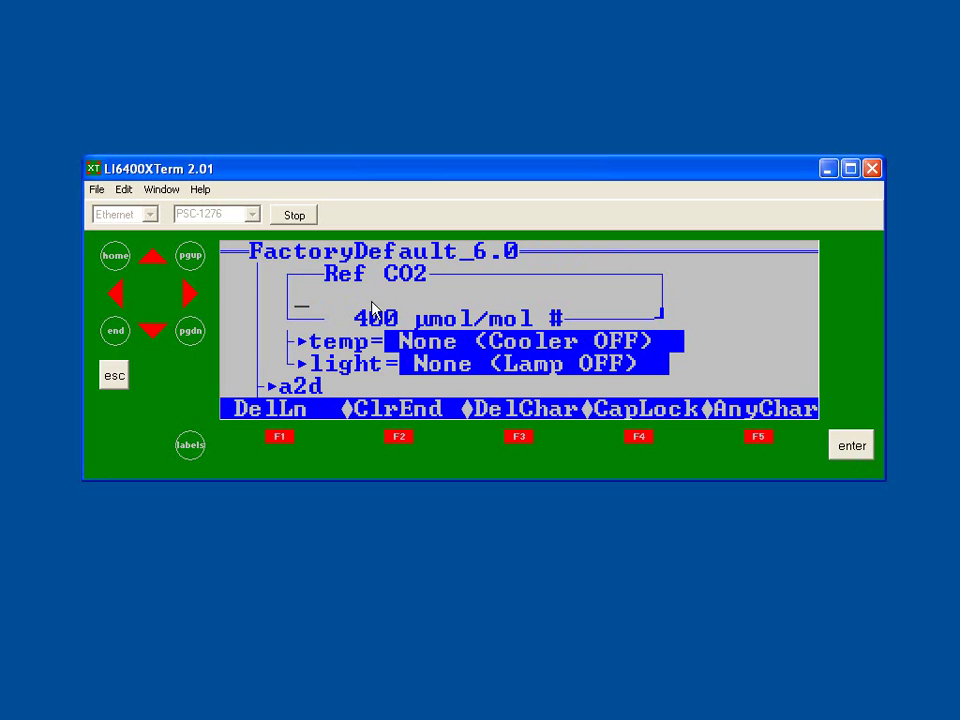
text(370)
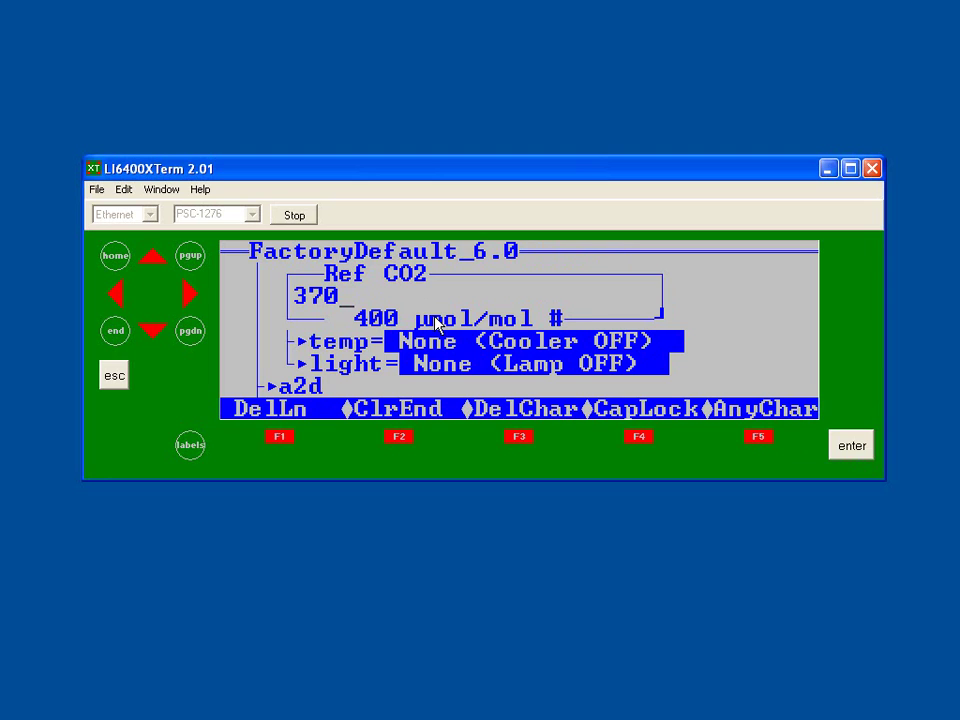
key(Return)
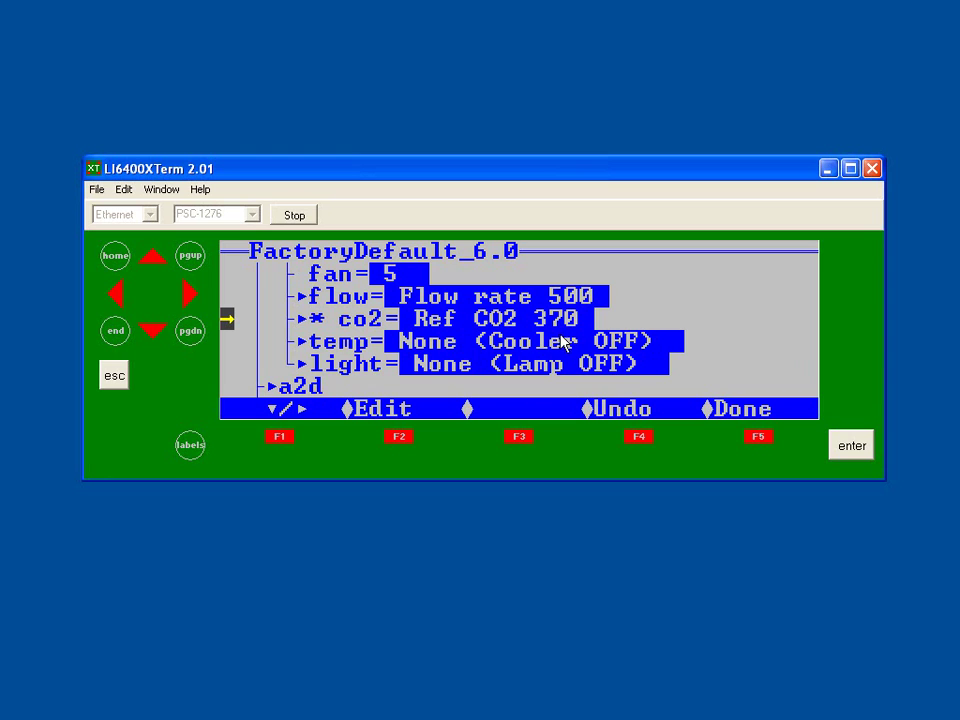
Set the default light control to Quantum Flux with a target of 300 µmol/m2/s.
click(153, 331)
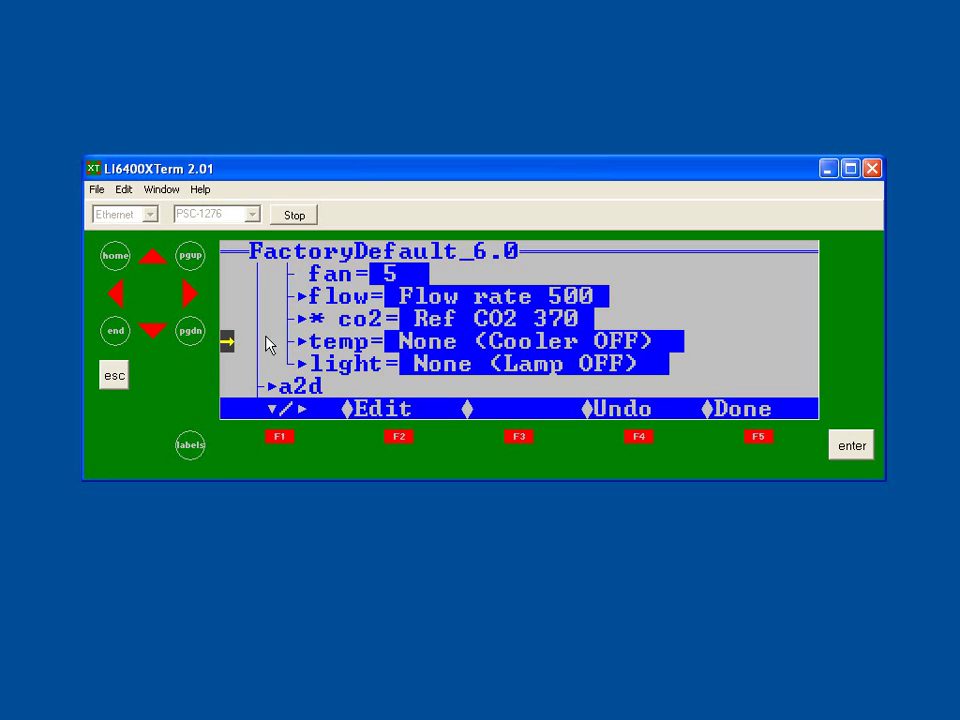
click(151, 328)
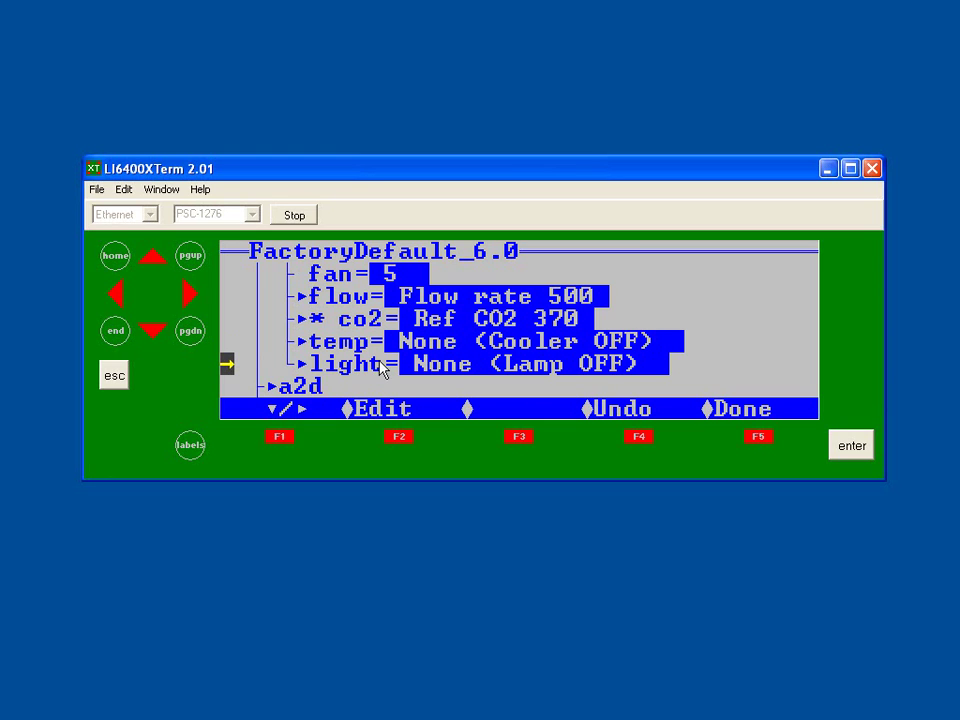
click(396, 441)
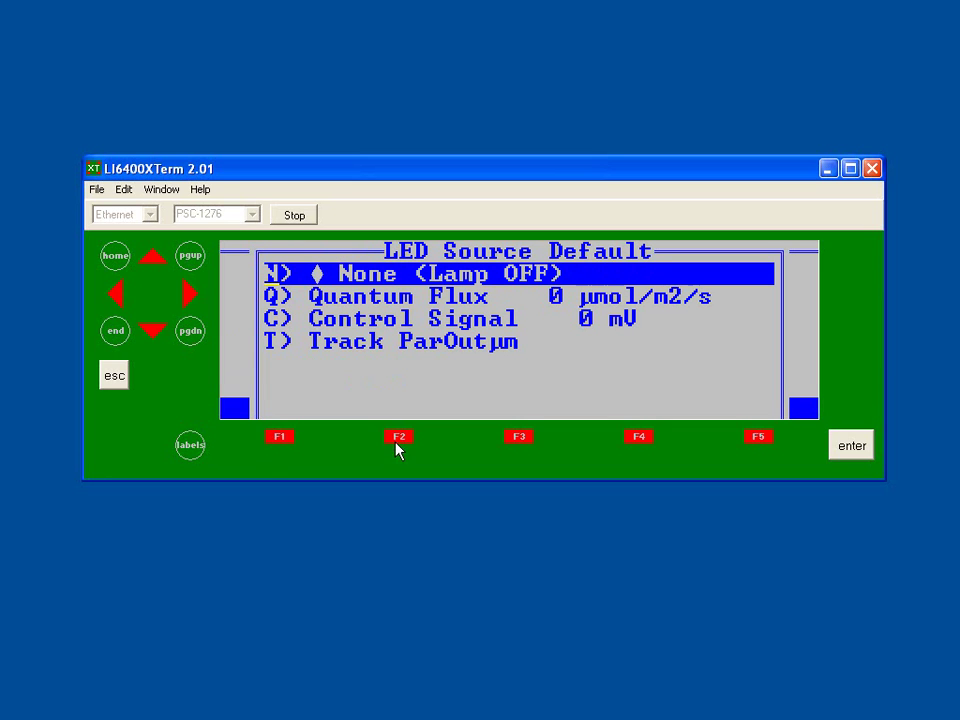
click(150, 330)
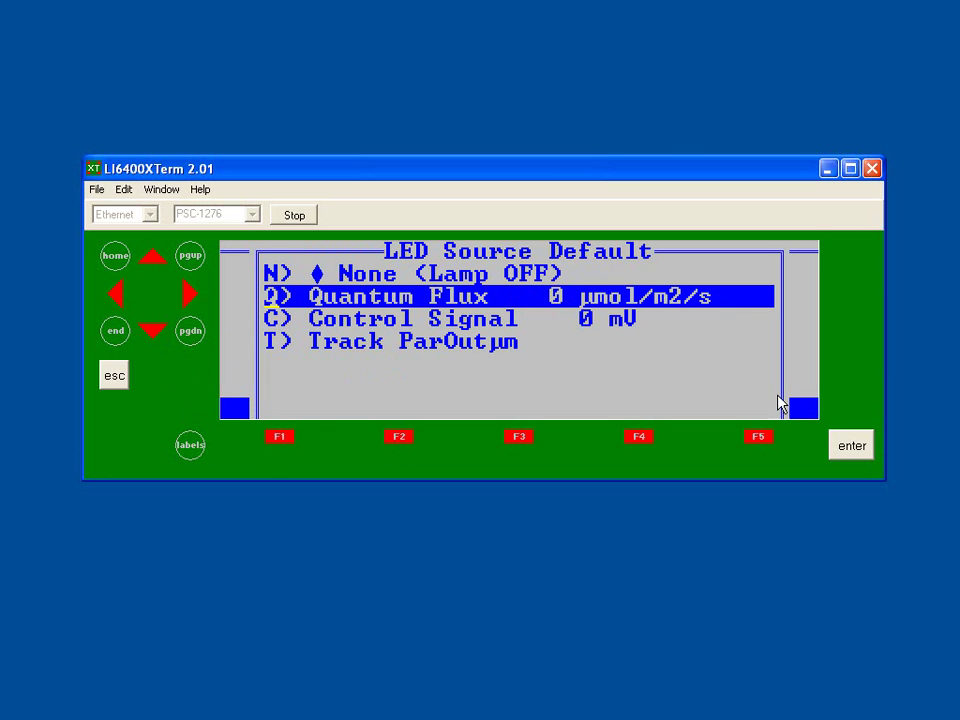
click(838, 448)
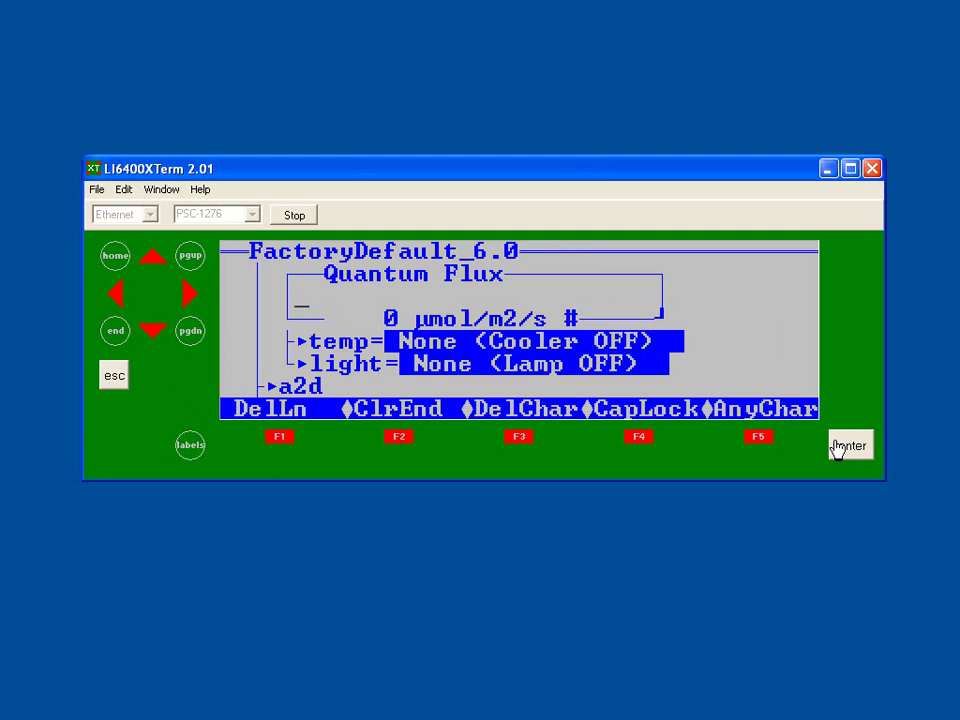
text(300)
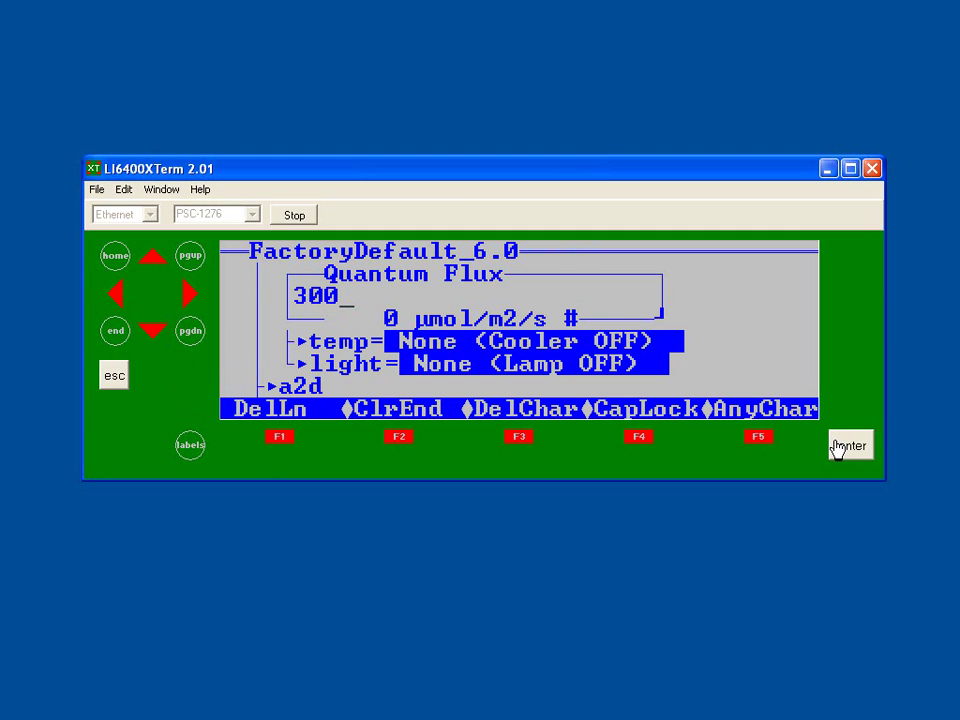
click(838, 448)
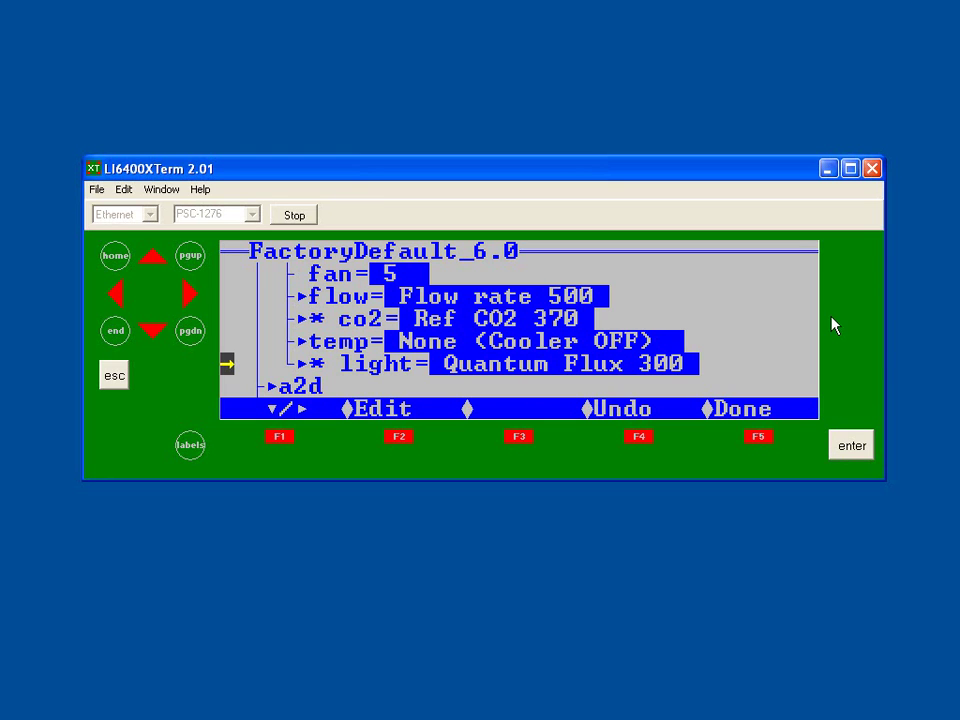
Collapse the defaults and controls branches, and finish editing the configuration to return to the main screen.
click(151, 262)
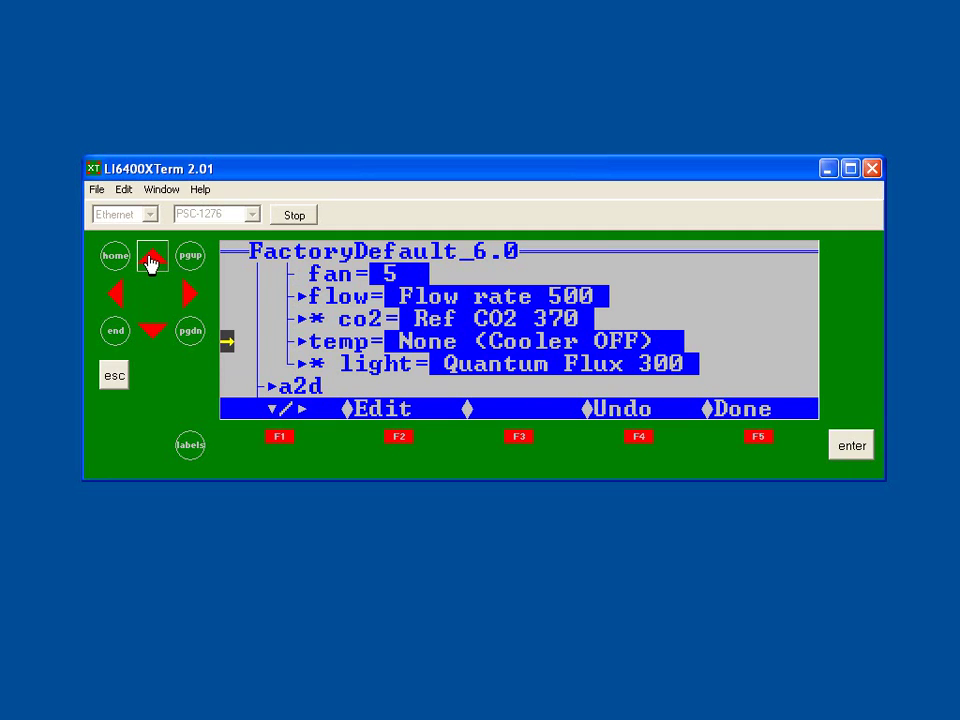
click(151, 262)
click(151, 262)
click(151, 262)
click(151, 262)
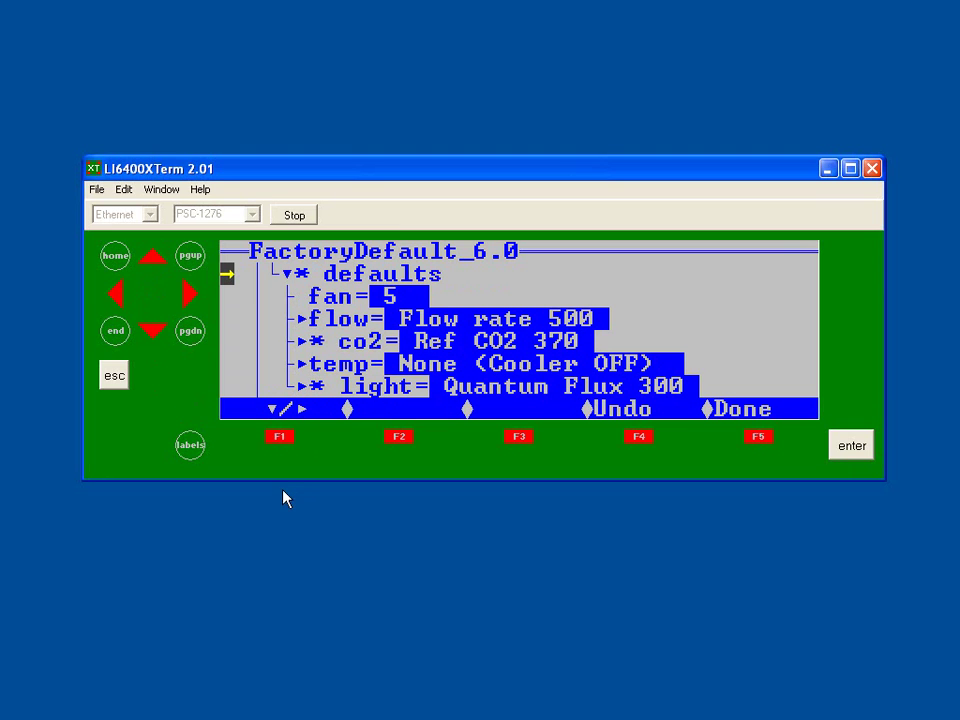
click(280, 440)
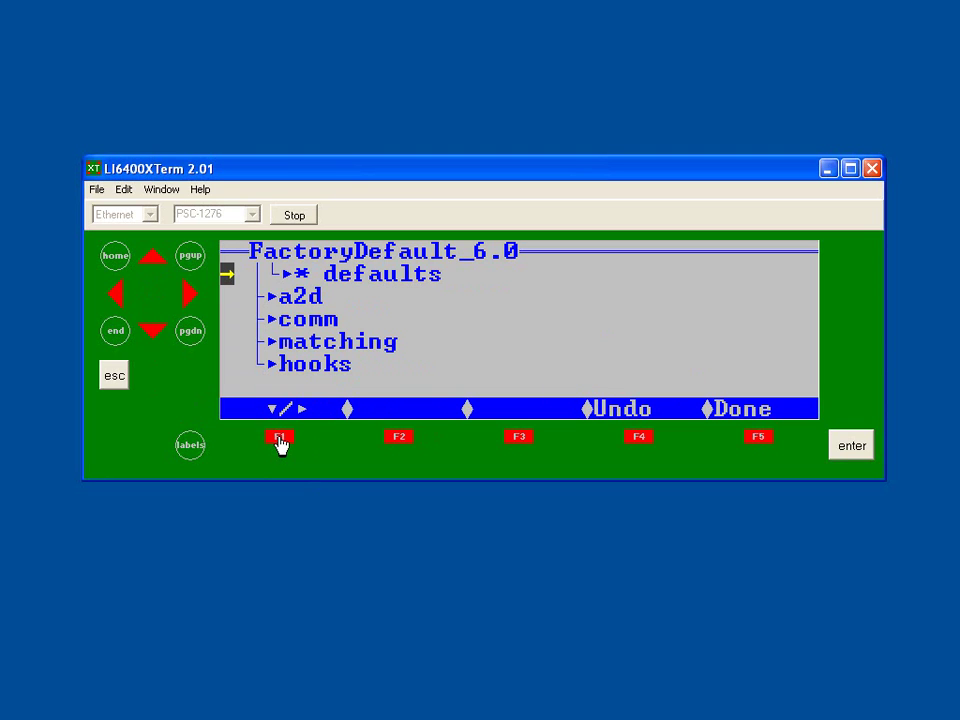
click(157, 262)
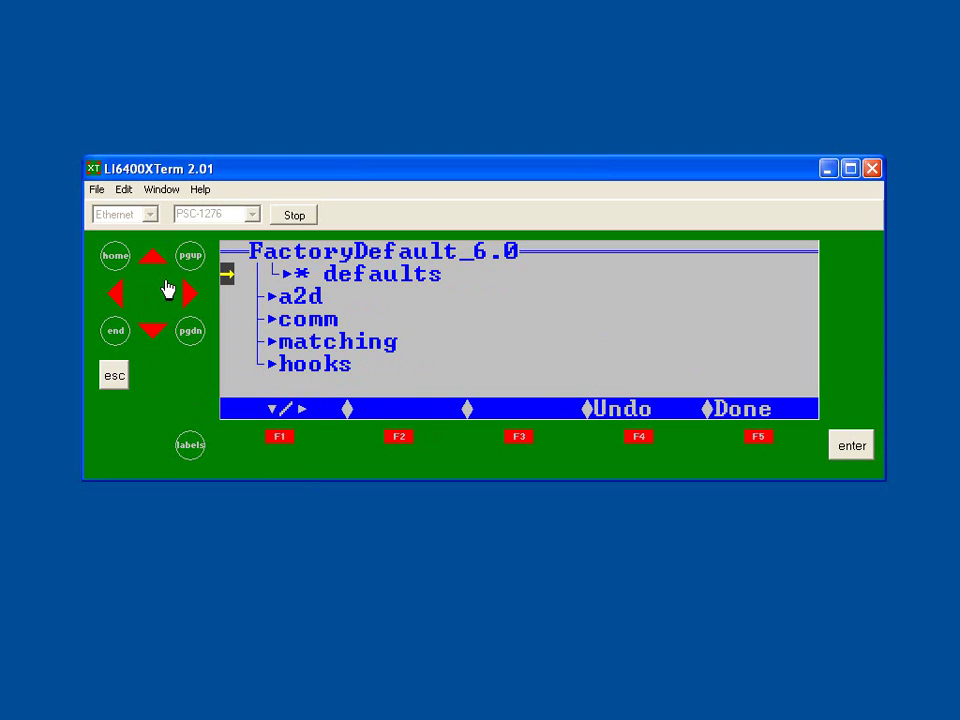
click(279, 438)
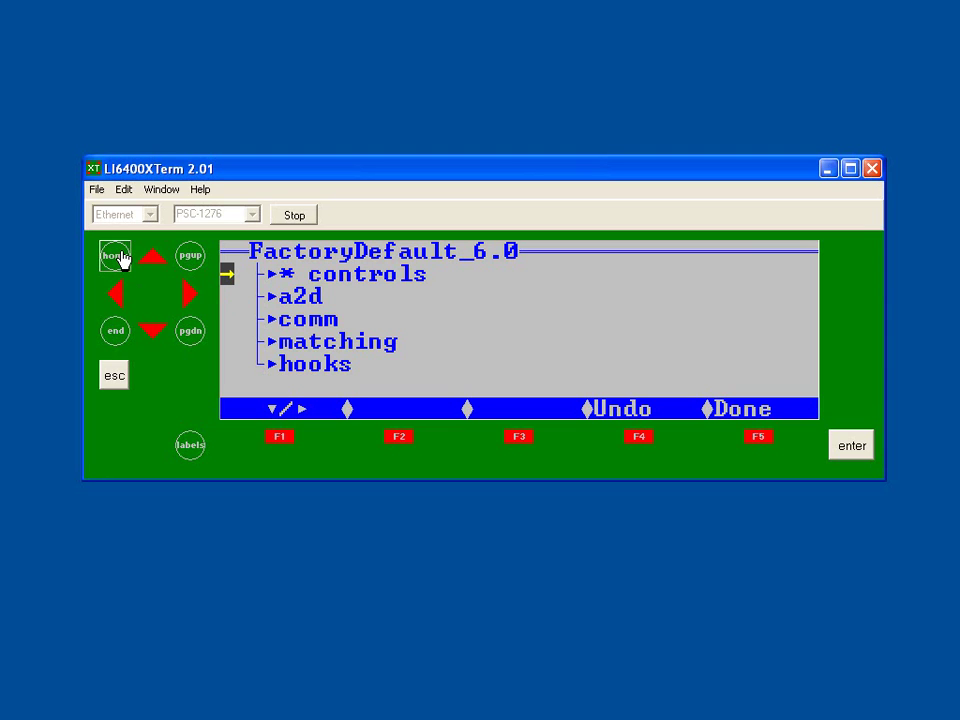
click(116, 256)
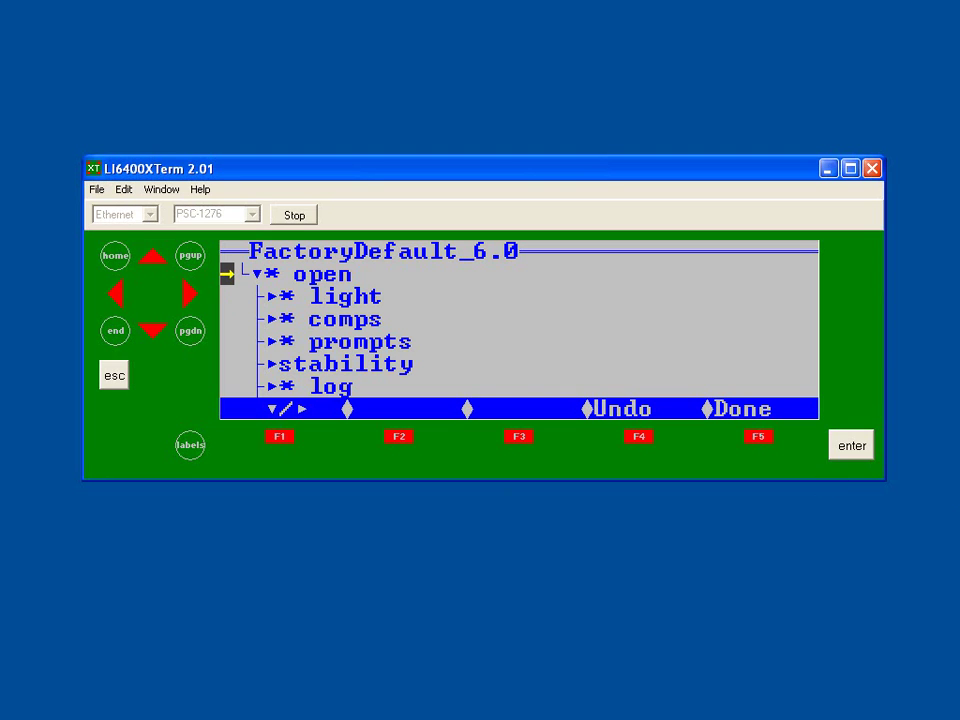
click(759, 437)
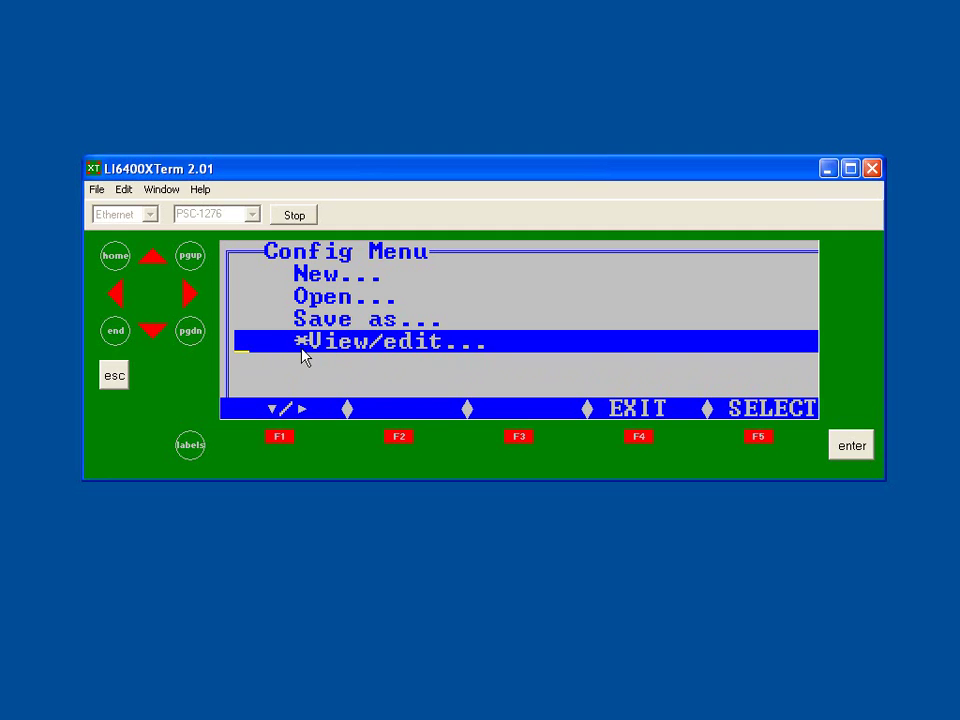
click(115, 377)
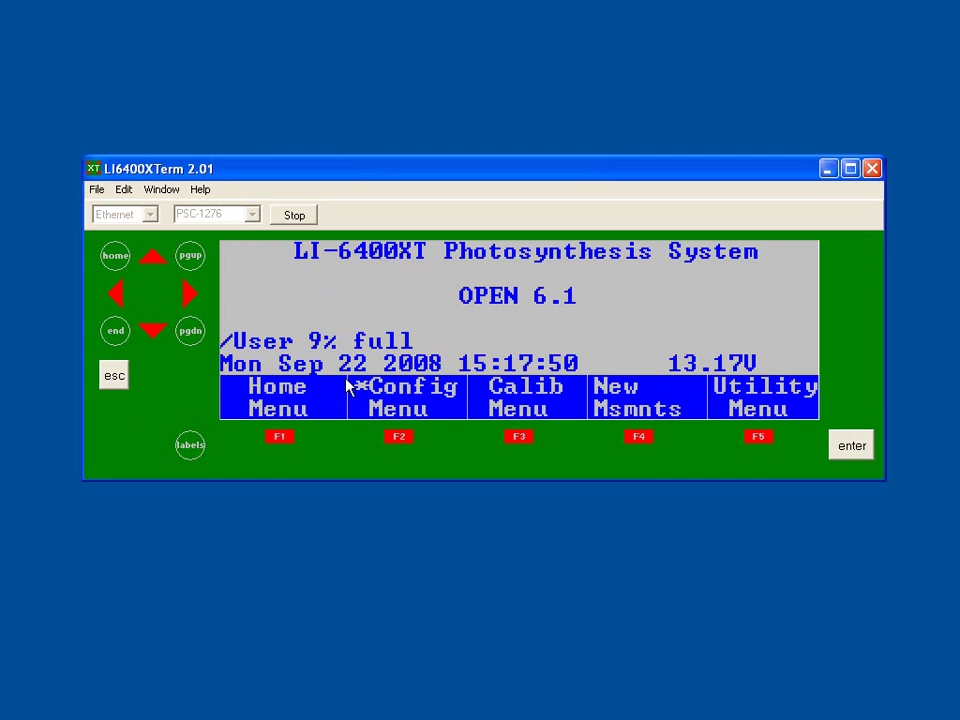
Reopen the configuration tree for viewing, check which top-level branches are marked as modified, and leave it.
click(400, 440)
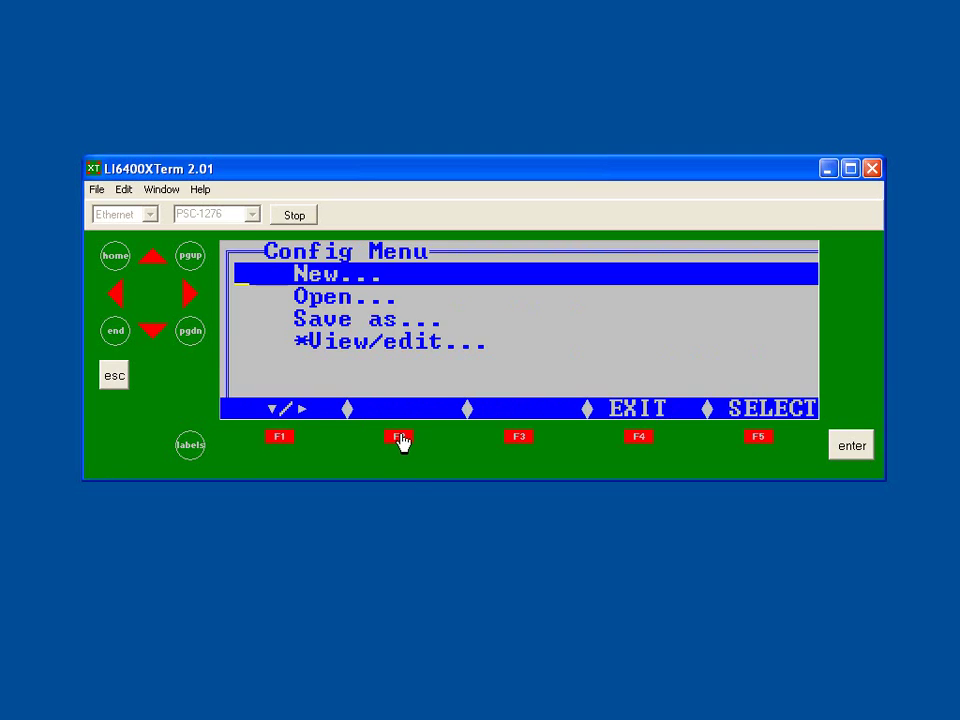
click(153, 332)
click(153, 334)
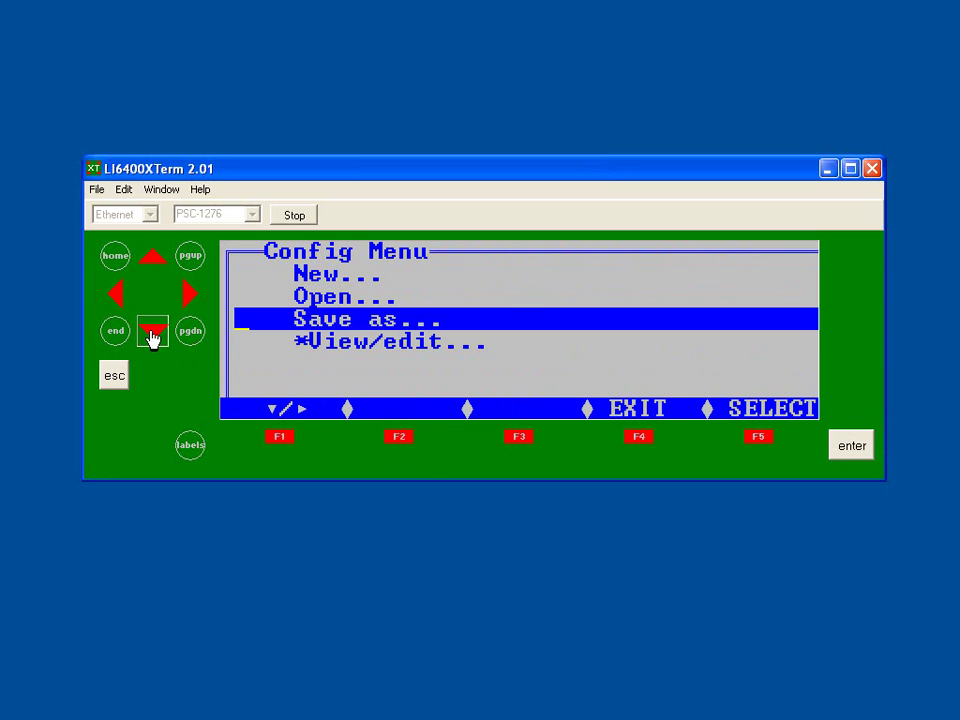
click(153, 334)
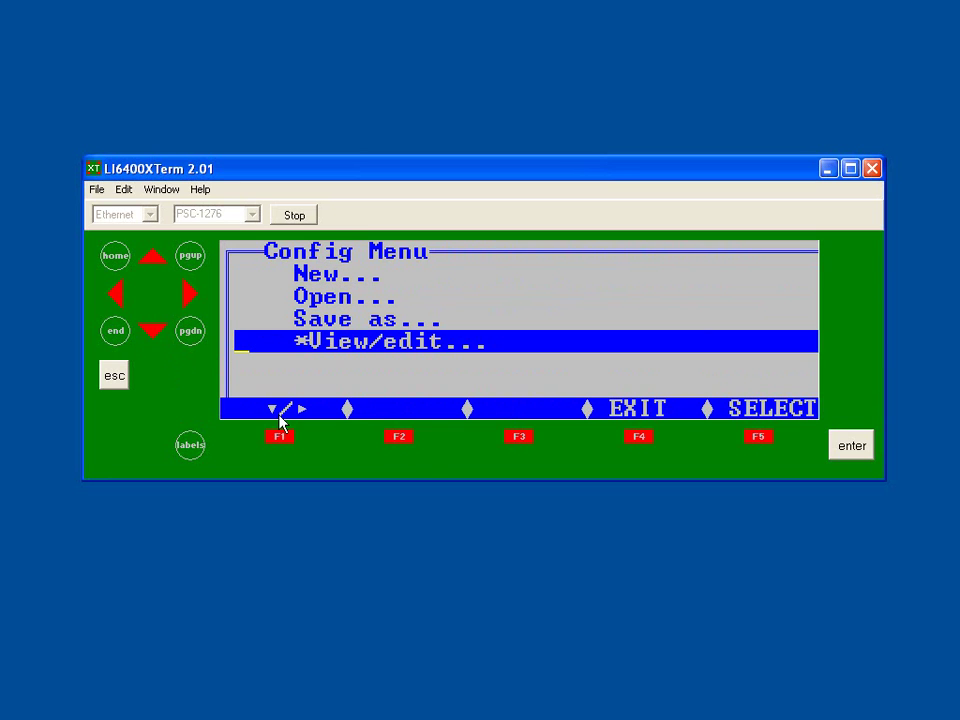
click(864, 458)
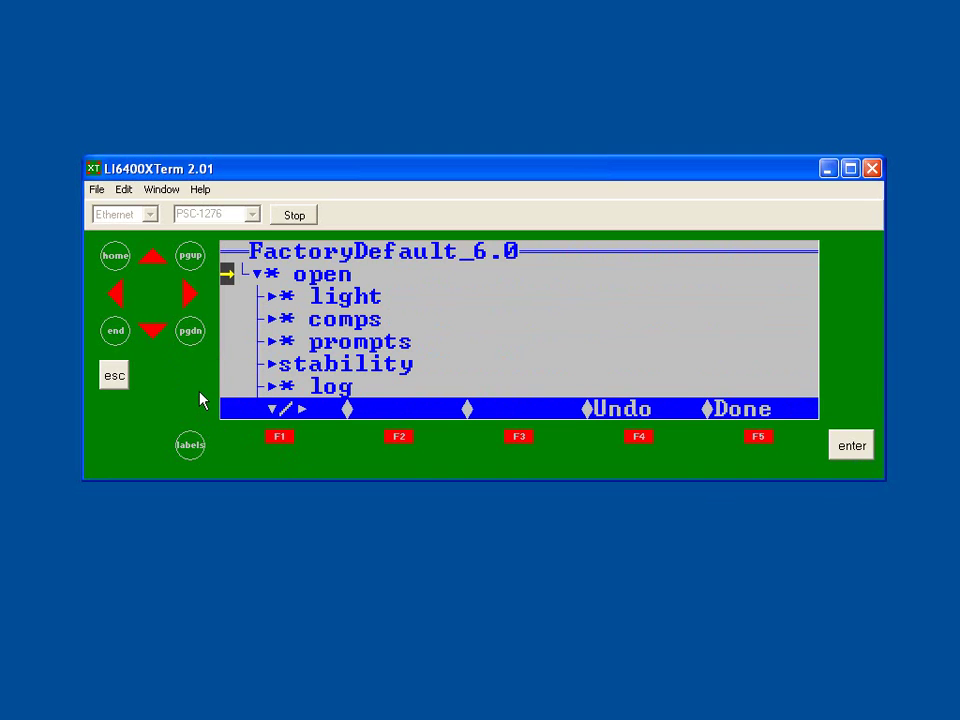
click(762, 440)
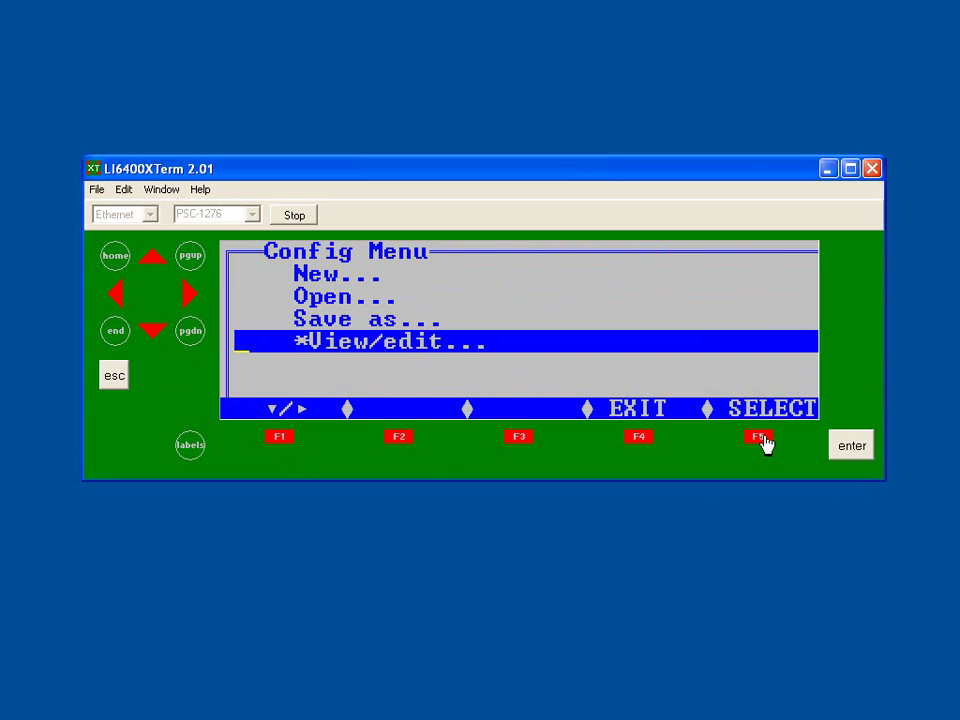
Start saving the configuration under a new name and browse the existing config files in /User/Configs/UserPrefs.
click(156, 268)
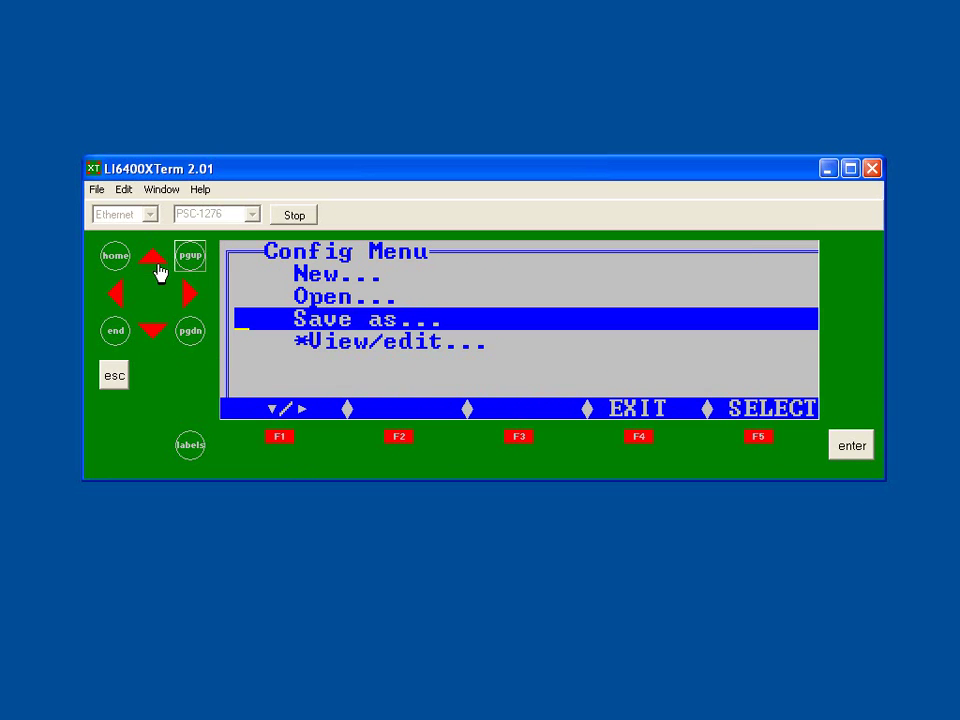
click(861, 445)
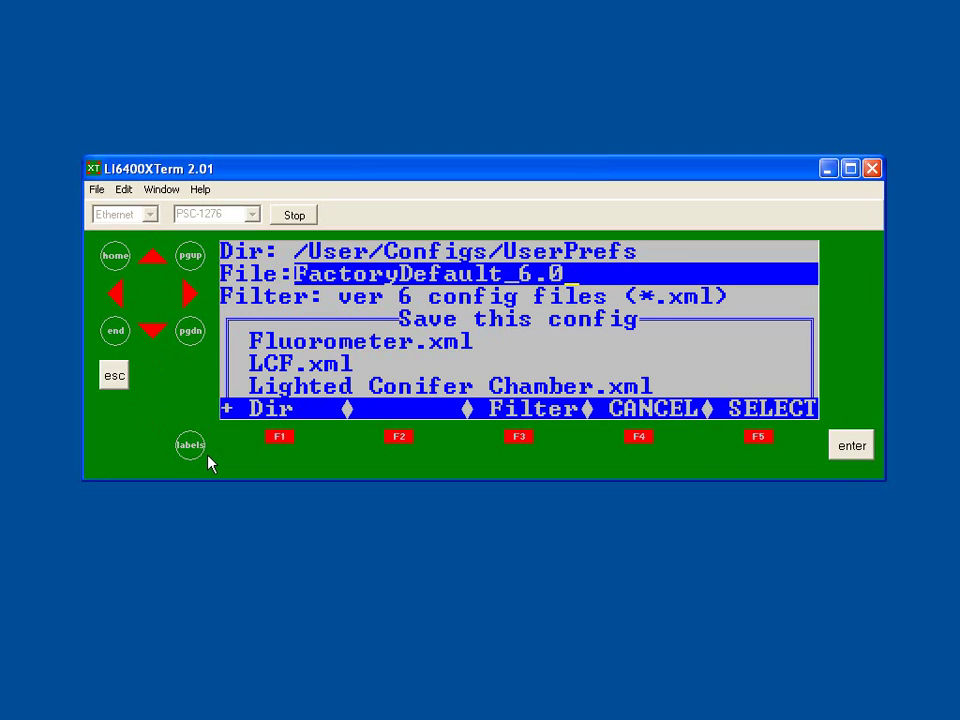
click(153, 333)
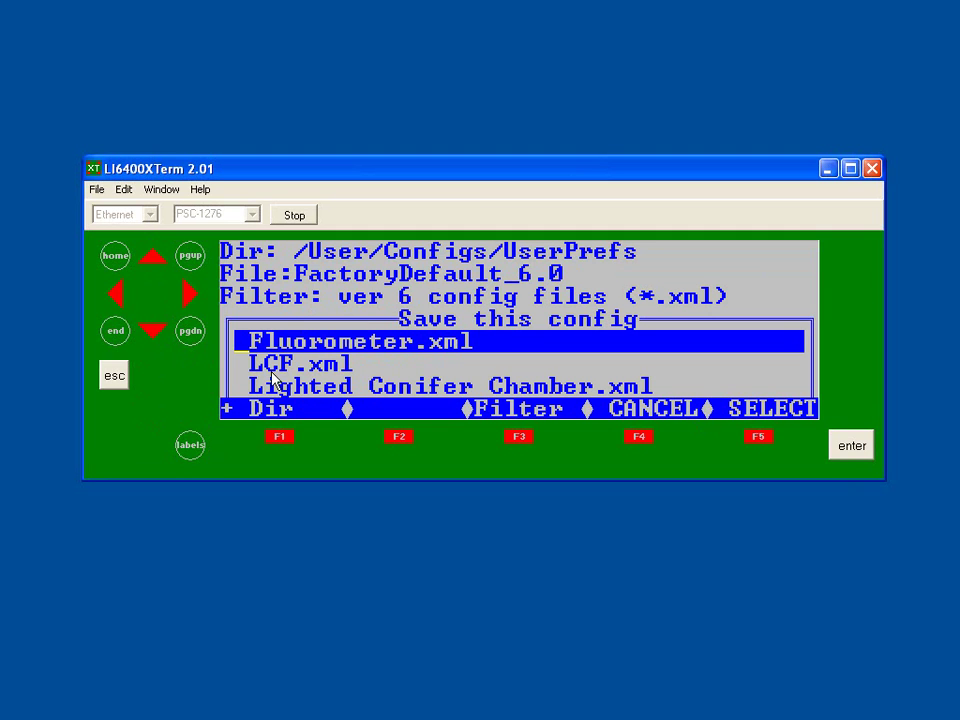
click(150, 330)
click(150, 330)
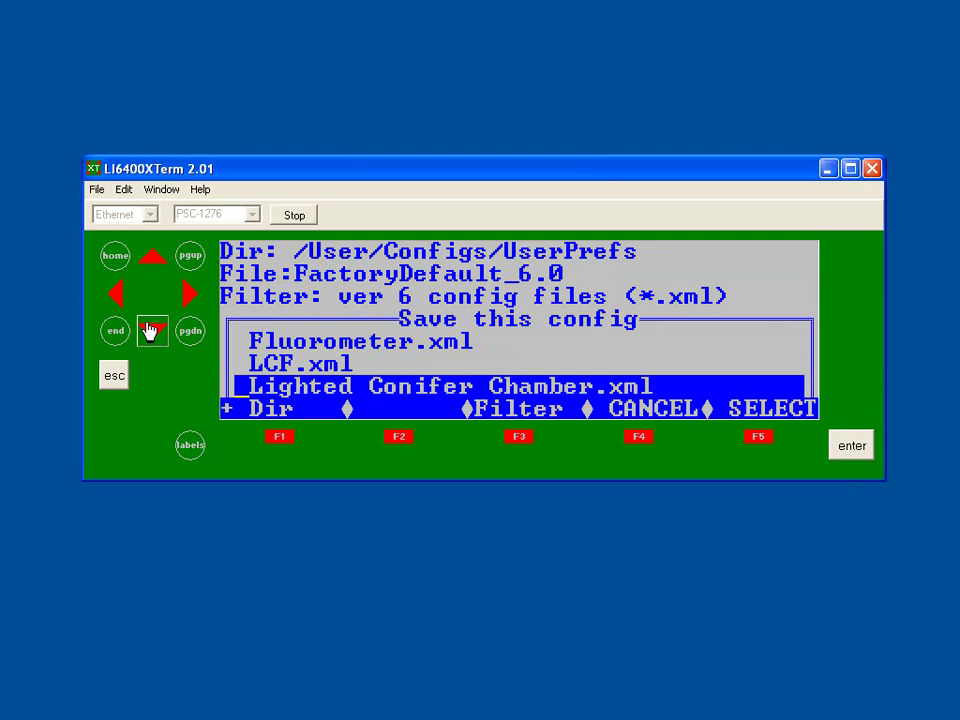
click(150, 330)
click(150, 330)
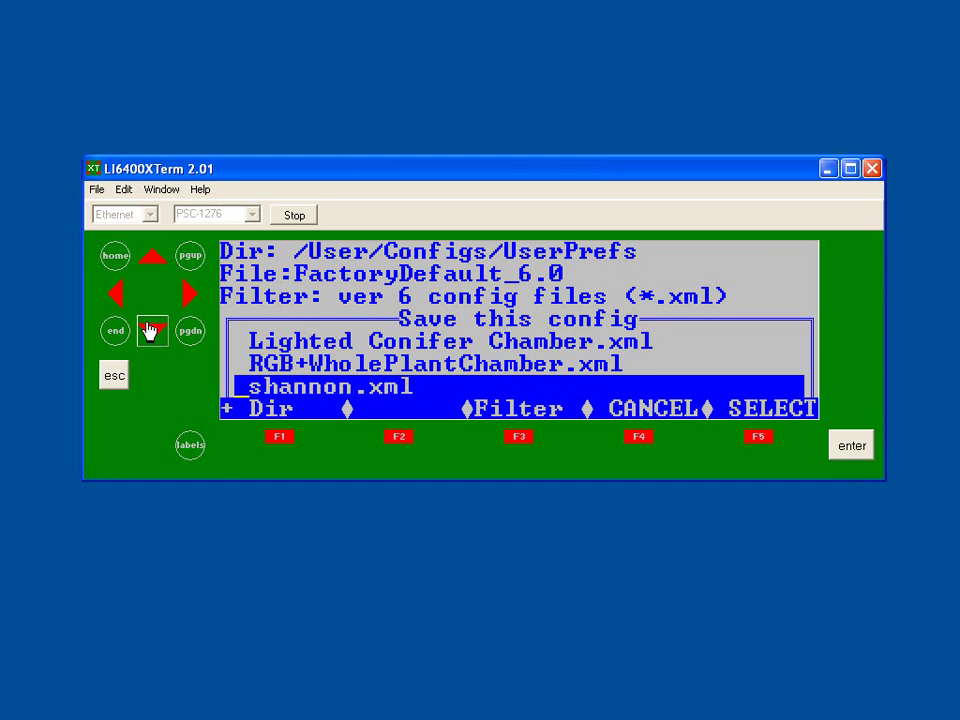
click(113, 378)
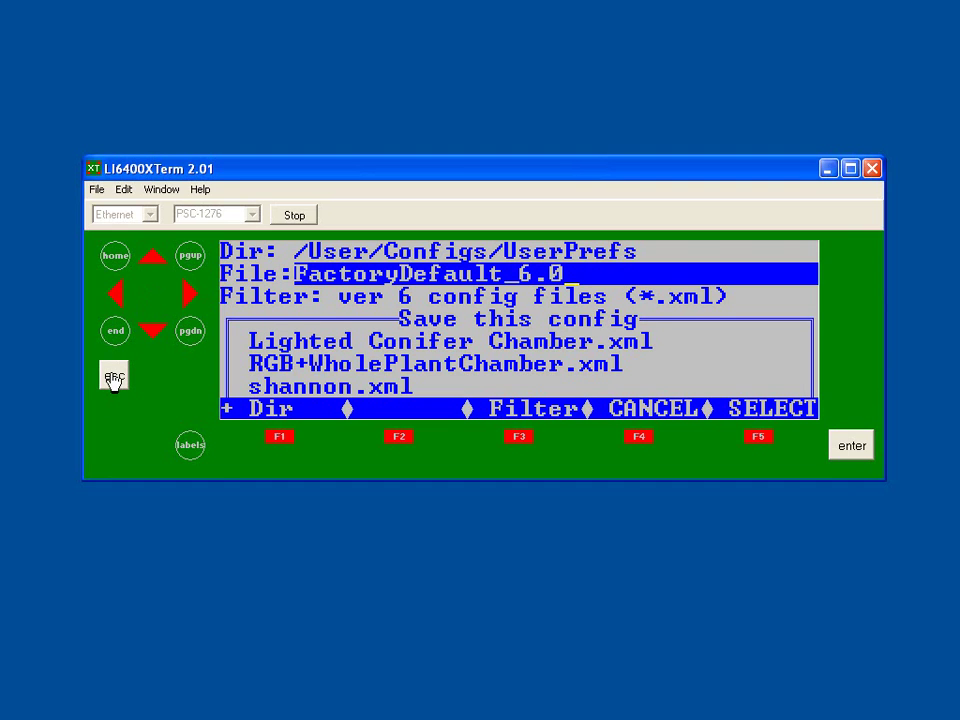
Replace the default file name with Ecological Survey and save the configuration in /User/Configs/UserPrefs.
click(191, 452)
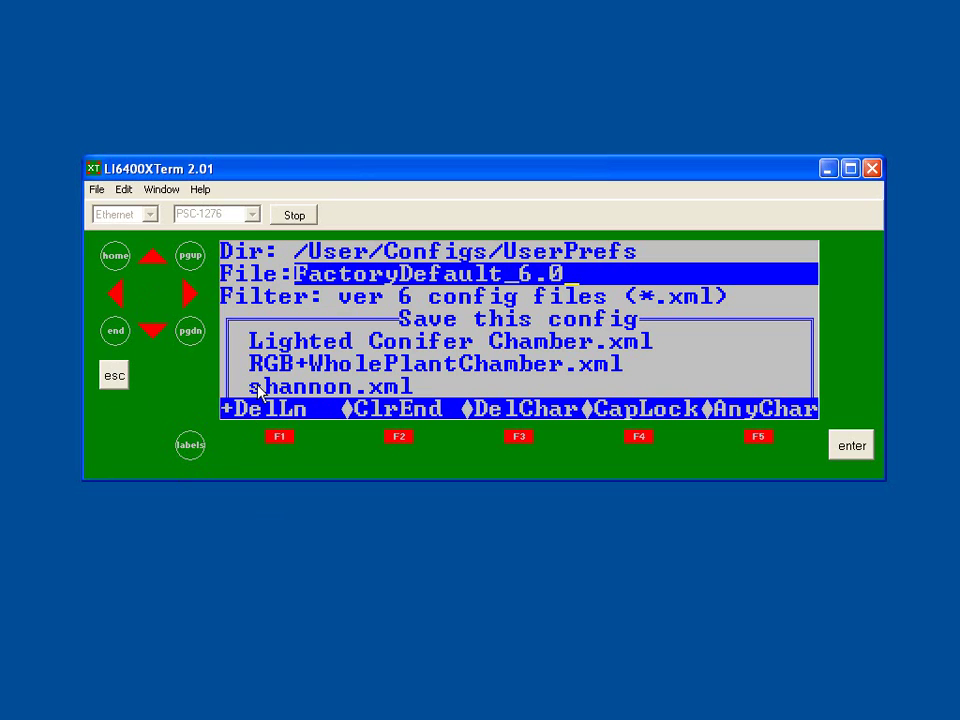
click(277, 444)
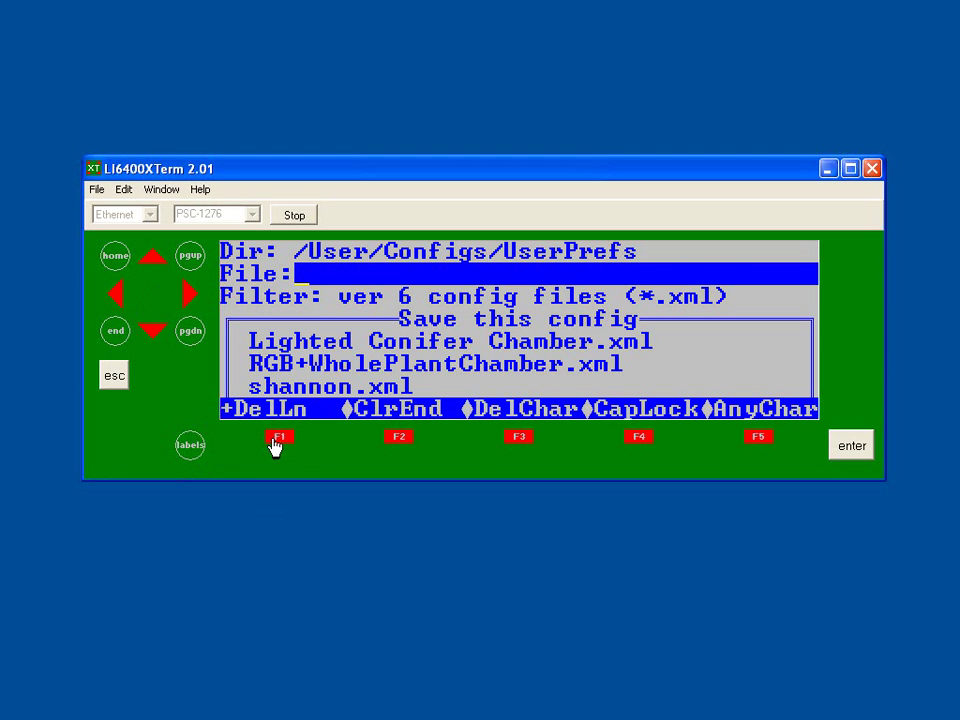
text(Ecolo)
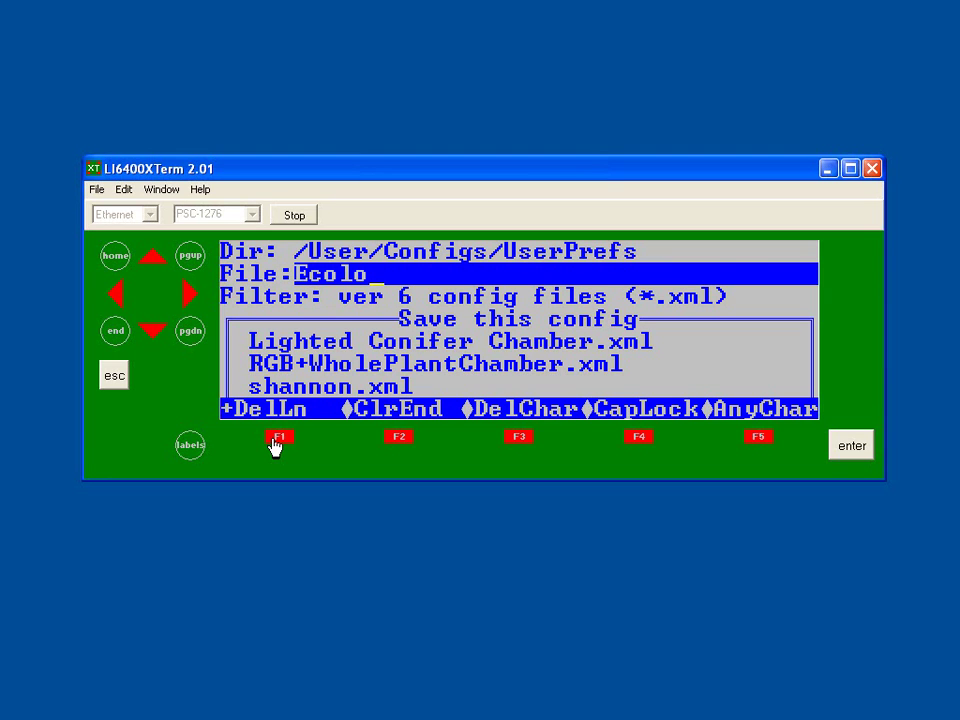
text(gical Survey)
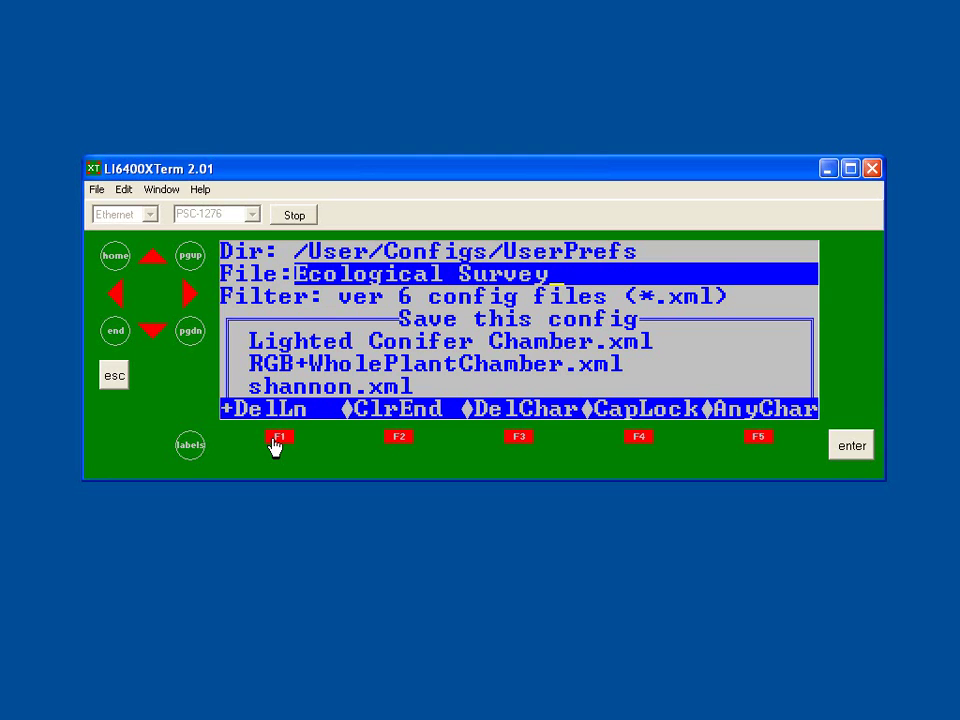
key(Return)
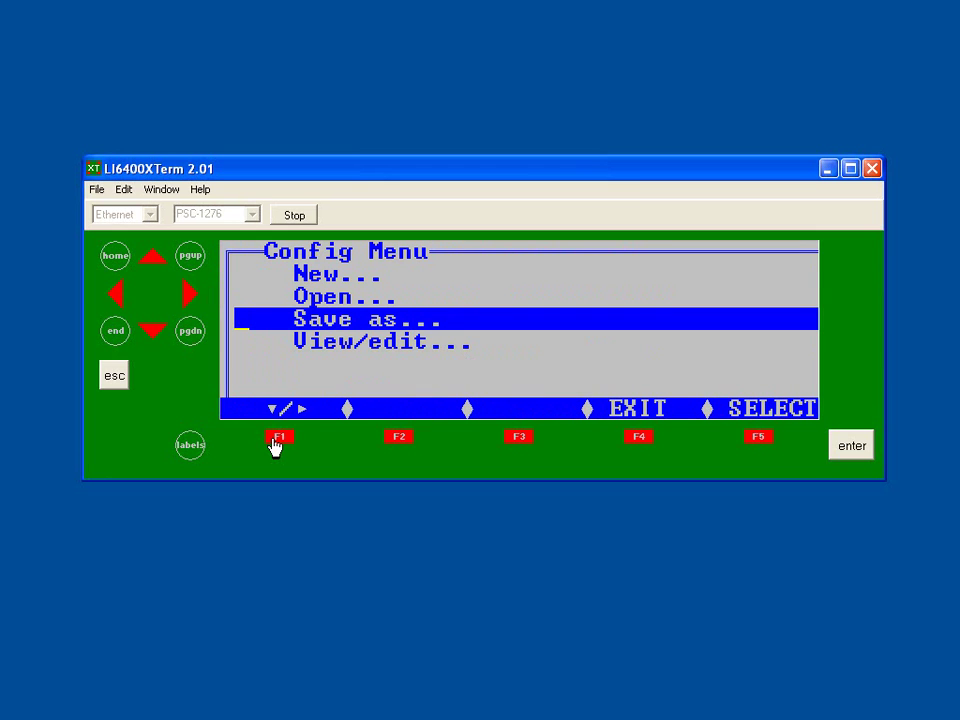
Open the saved Ecological Survey.xml configuration from /User/Configs/UserPrefs.
key(Up)
key(Return)
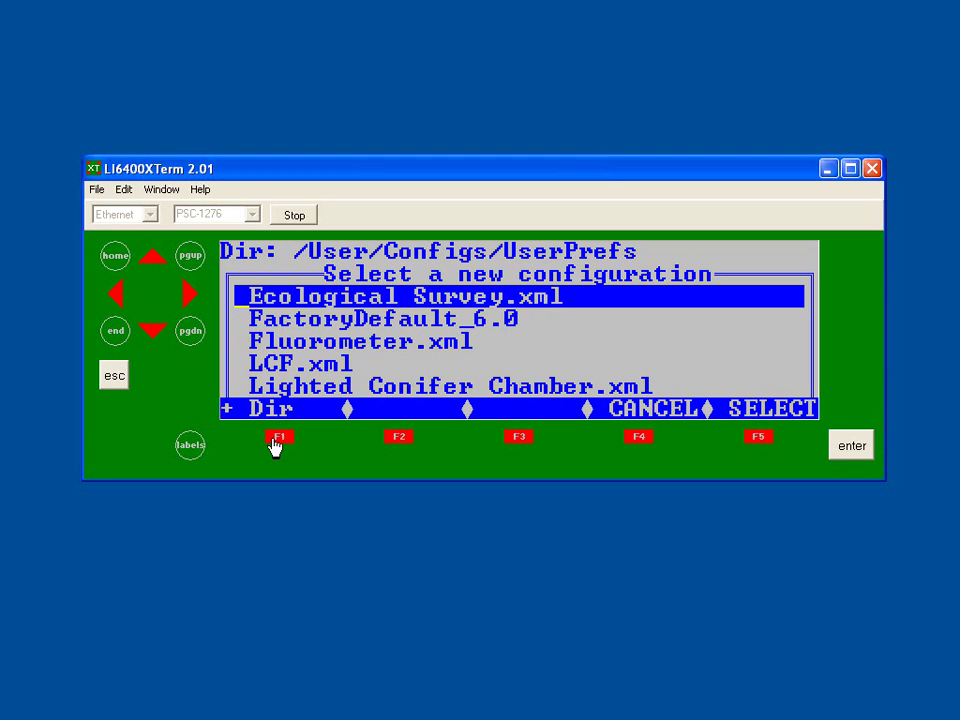
key(Return)
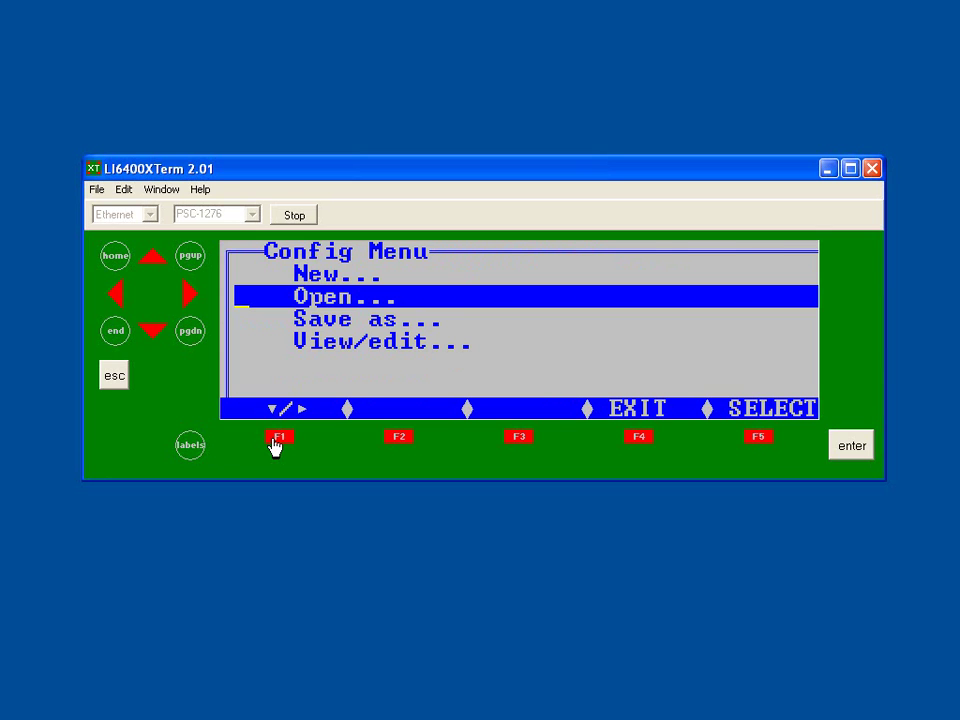
Leave the configuration menu and enter New Measurements mode.
key(Escape)
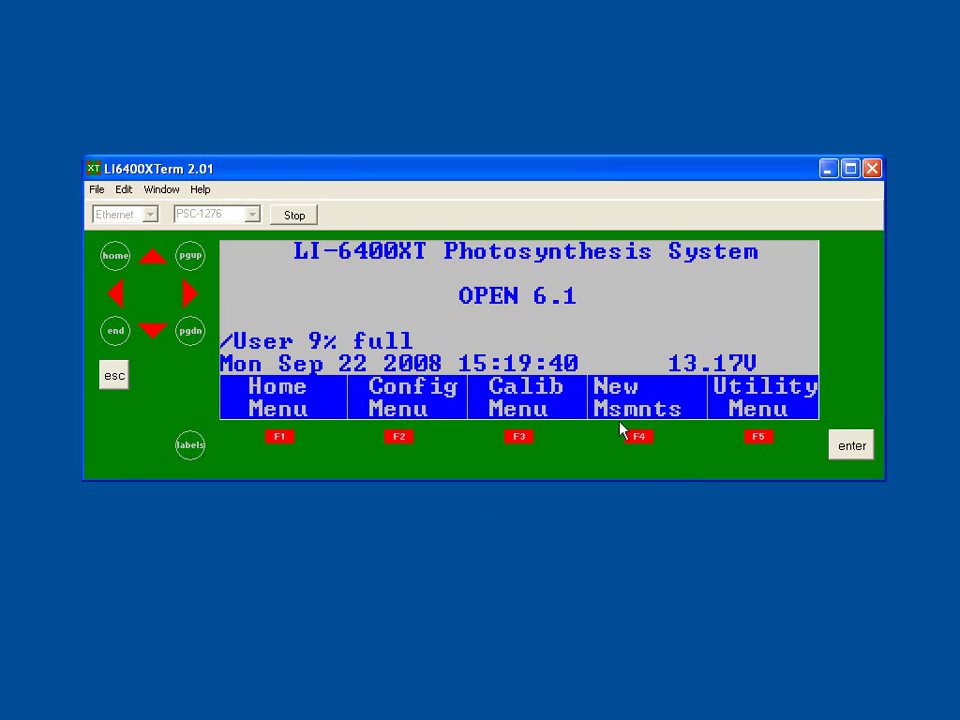
click(642, 440)
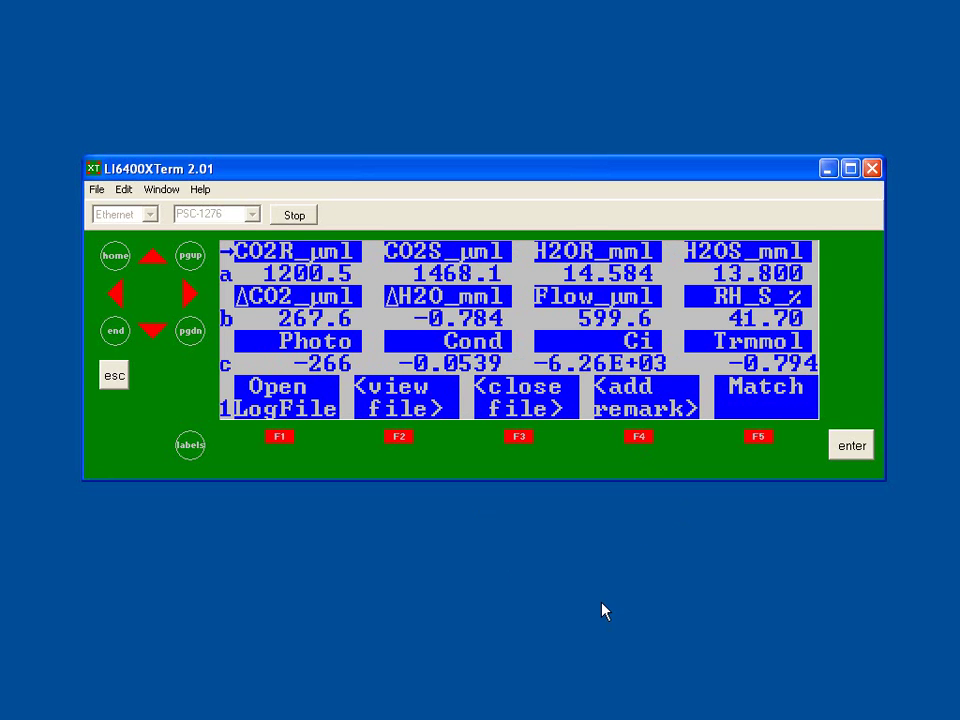
Show display group m on the first display line and group n on the second line.
key(m)
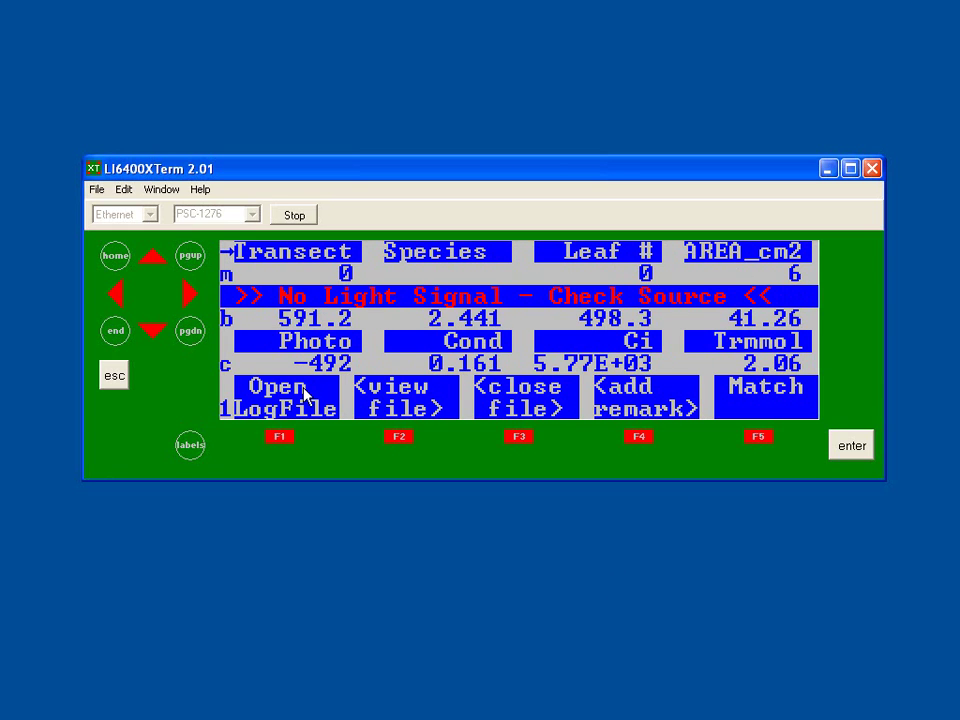
key(Down)
key(n)
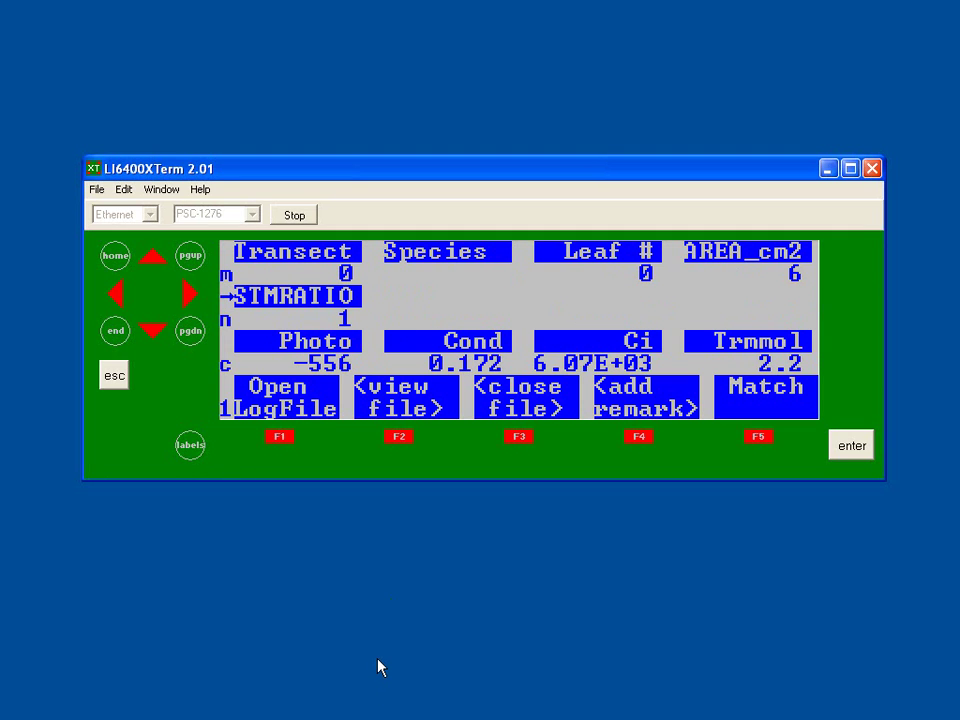
Run Prompt All and enter transect 34, species aspen, leaf number 2 and leaf area 4 cm2, accepting the default stomatal ratio.
key(3)
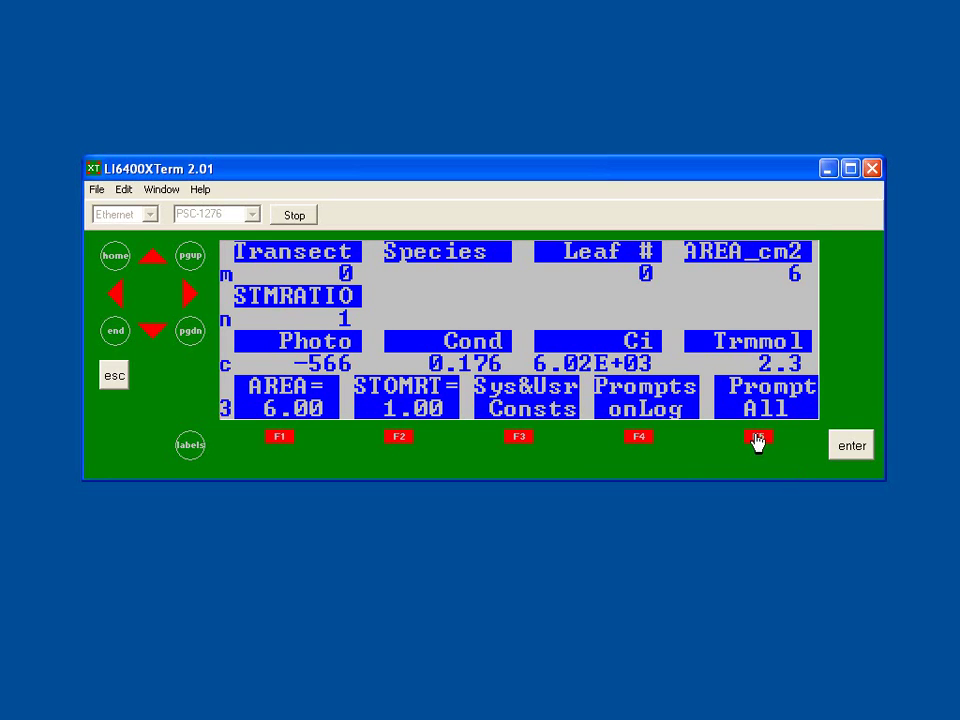
click(758, 437)
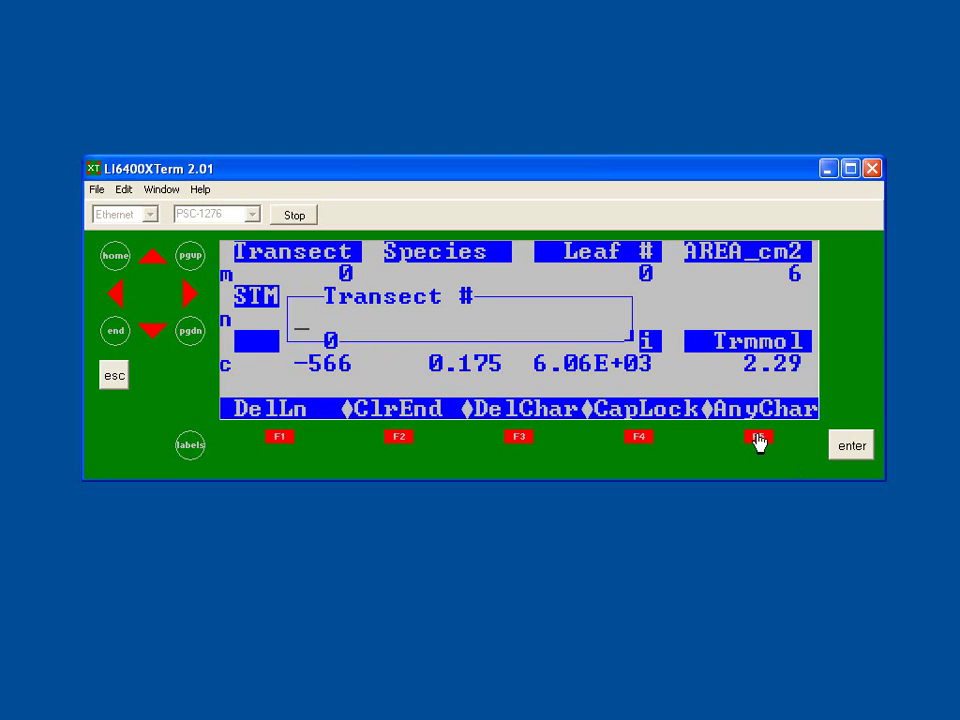
text(34)
key(Return)
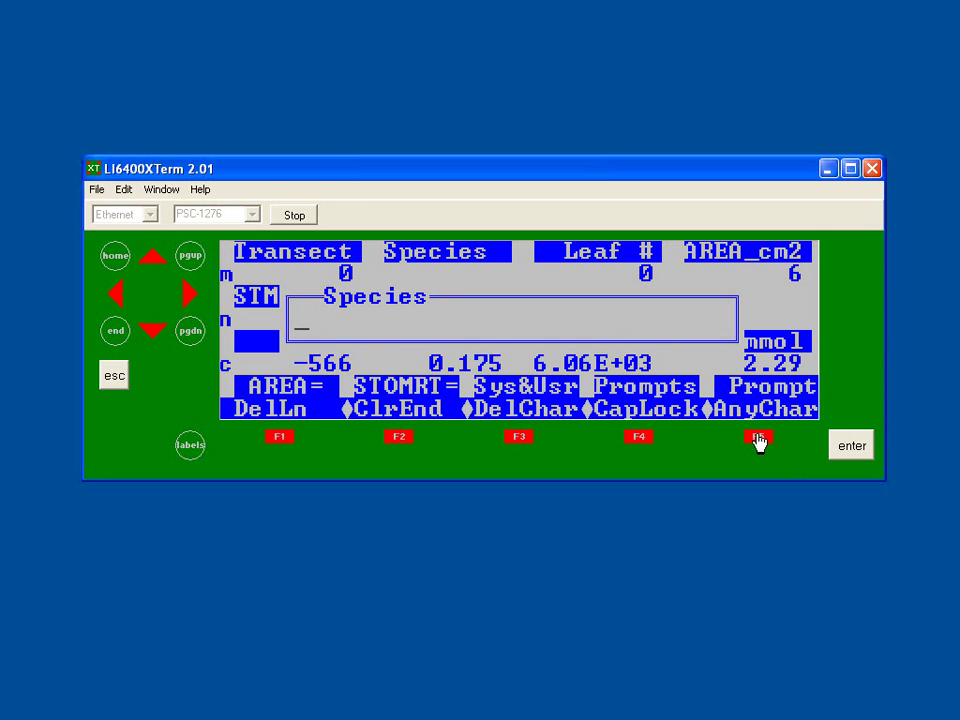
text(aspen)
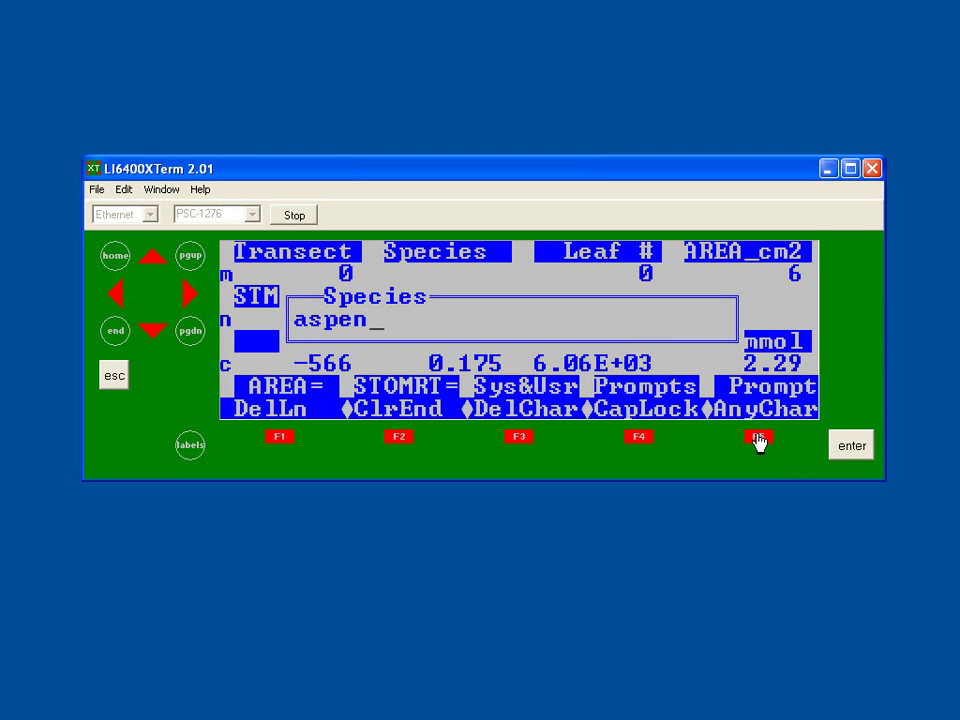
key(Return)
key(Return)
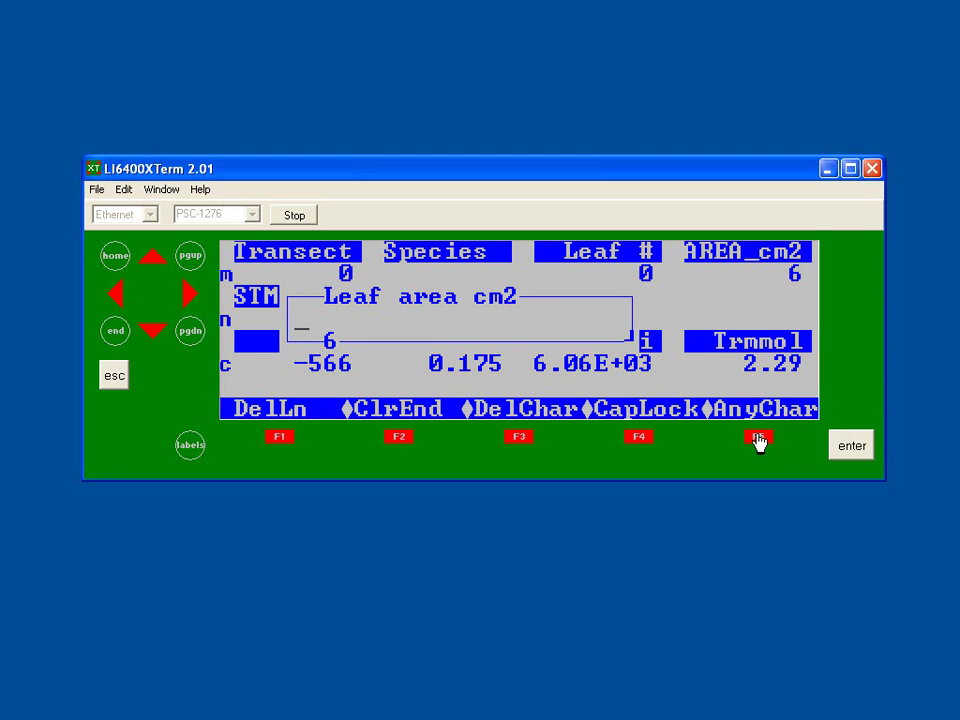
key(Return)
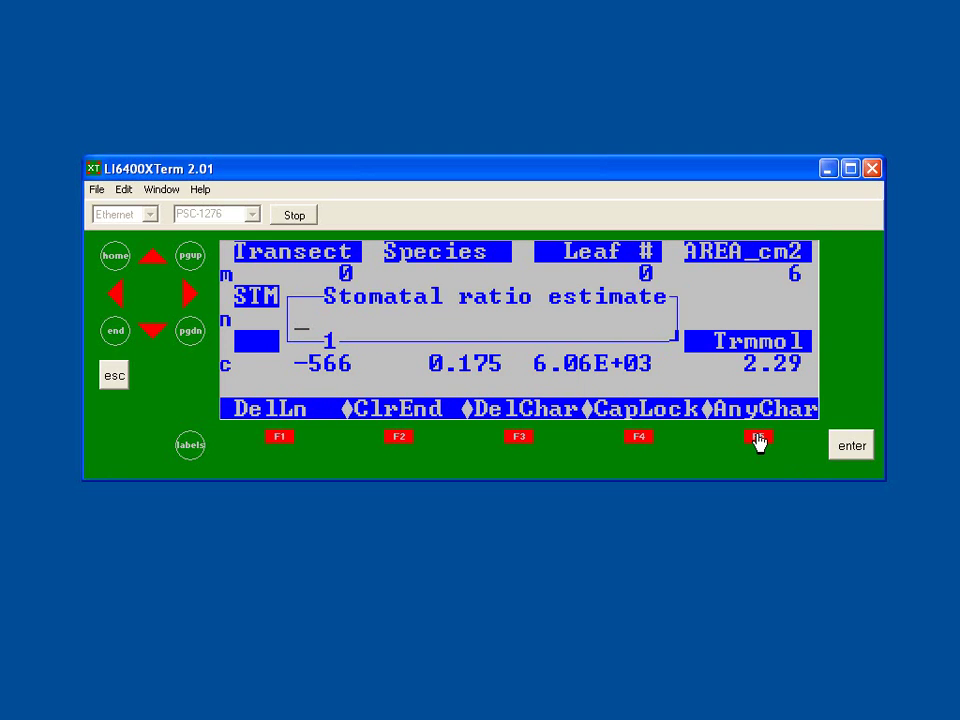
key(Return)
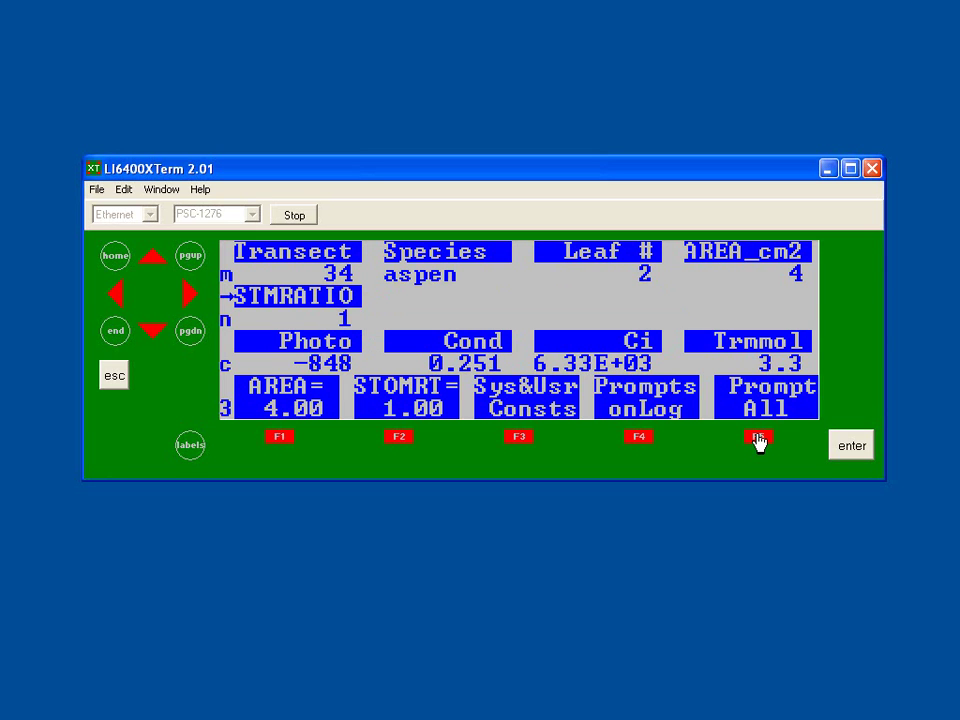